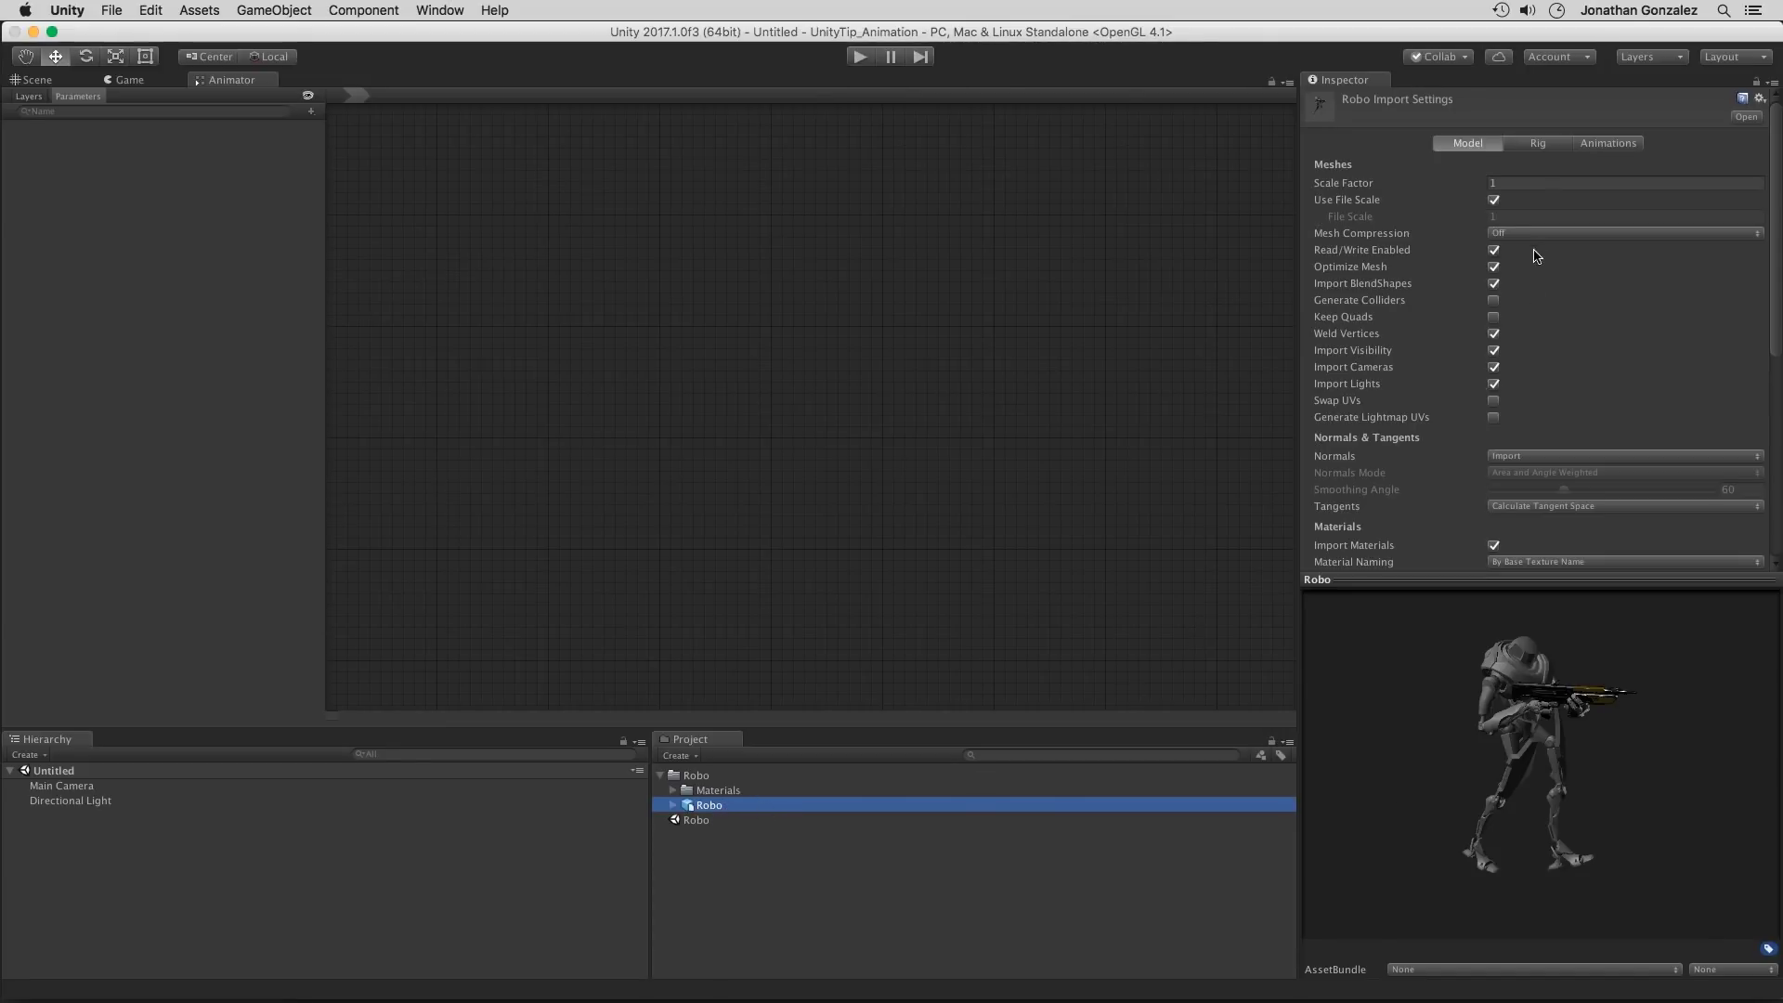
Step: Review the Robo model's rig settings and play its Run animation clip in the preview from another angle
left_click(1534, 144)
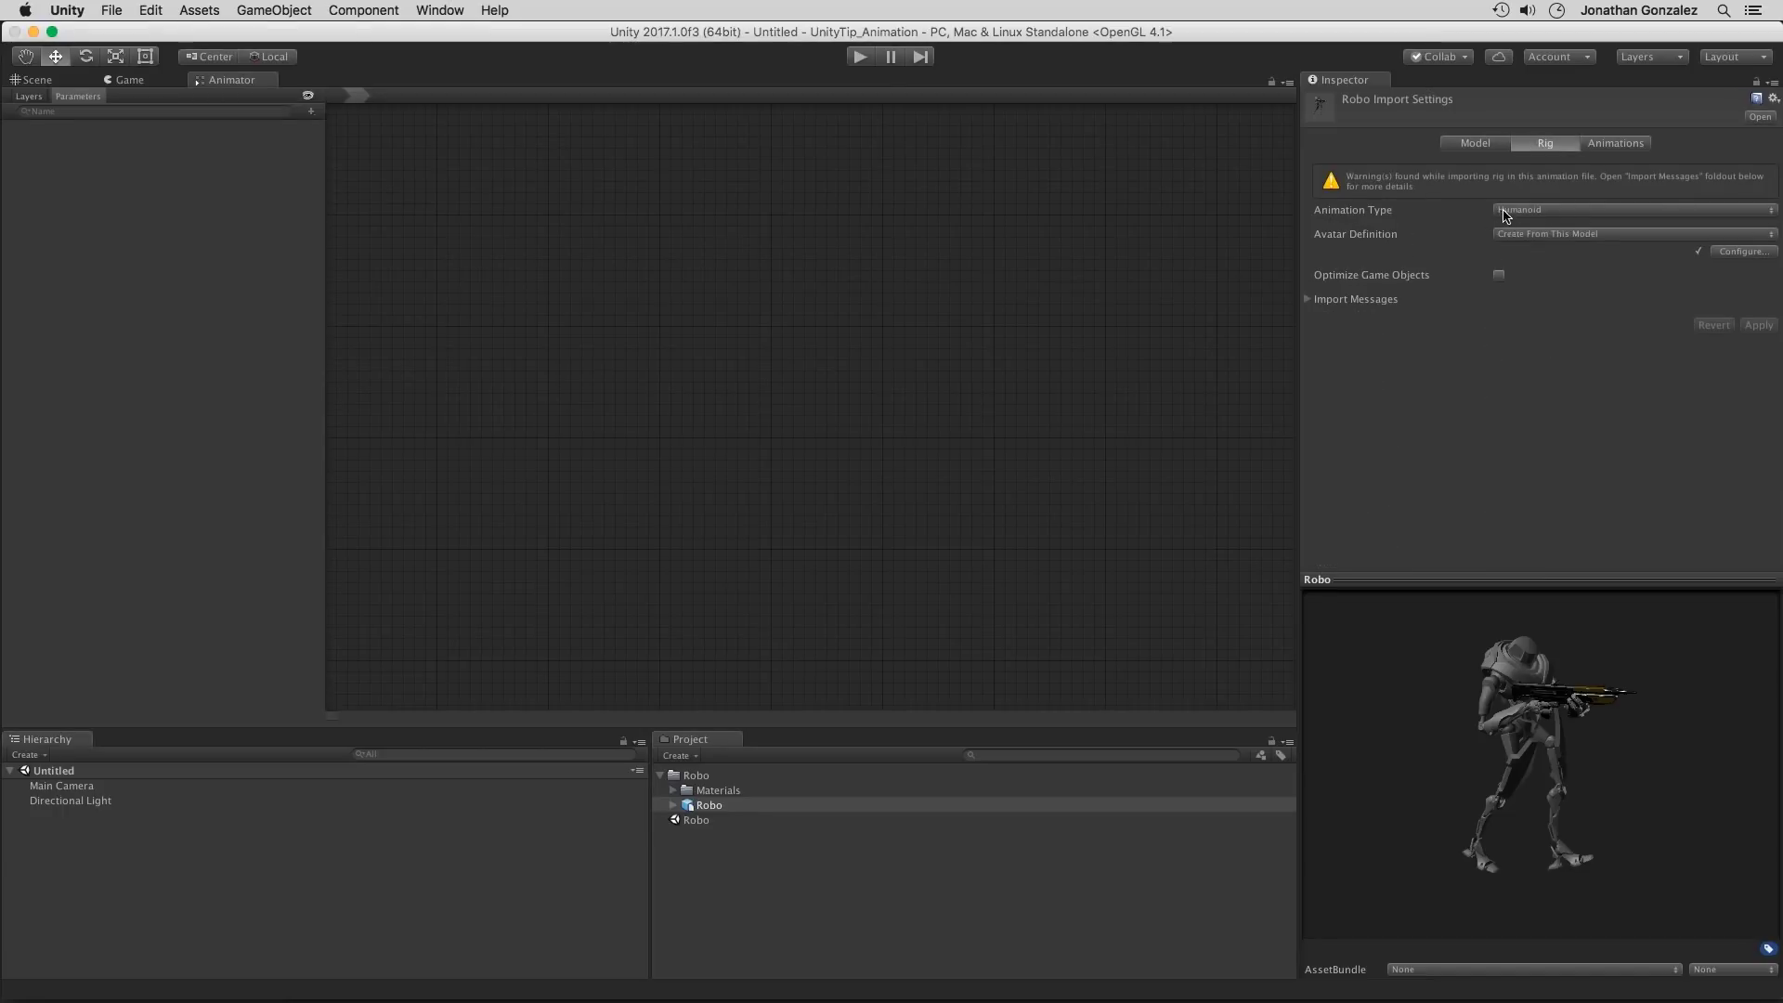
left_click(1613, 144)
left_click(1316, 435)
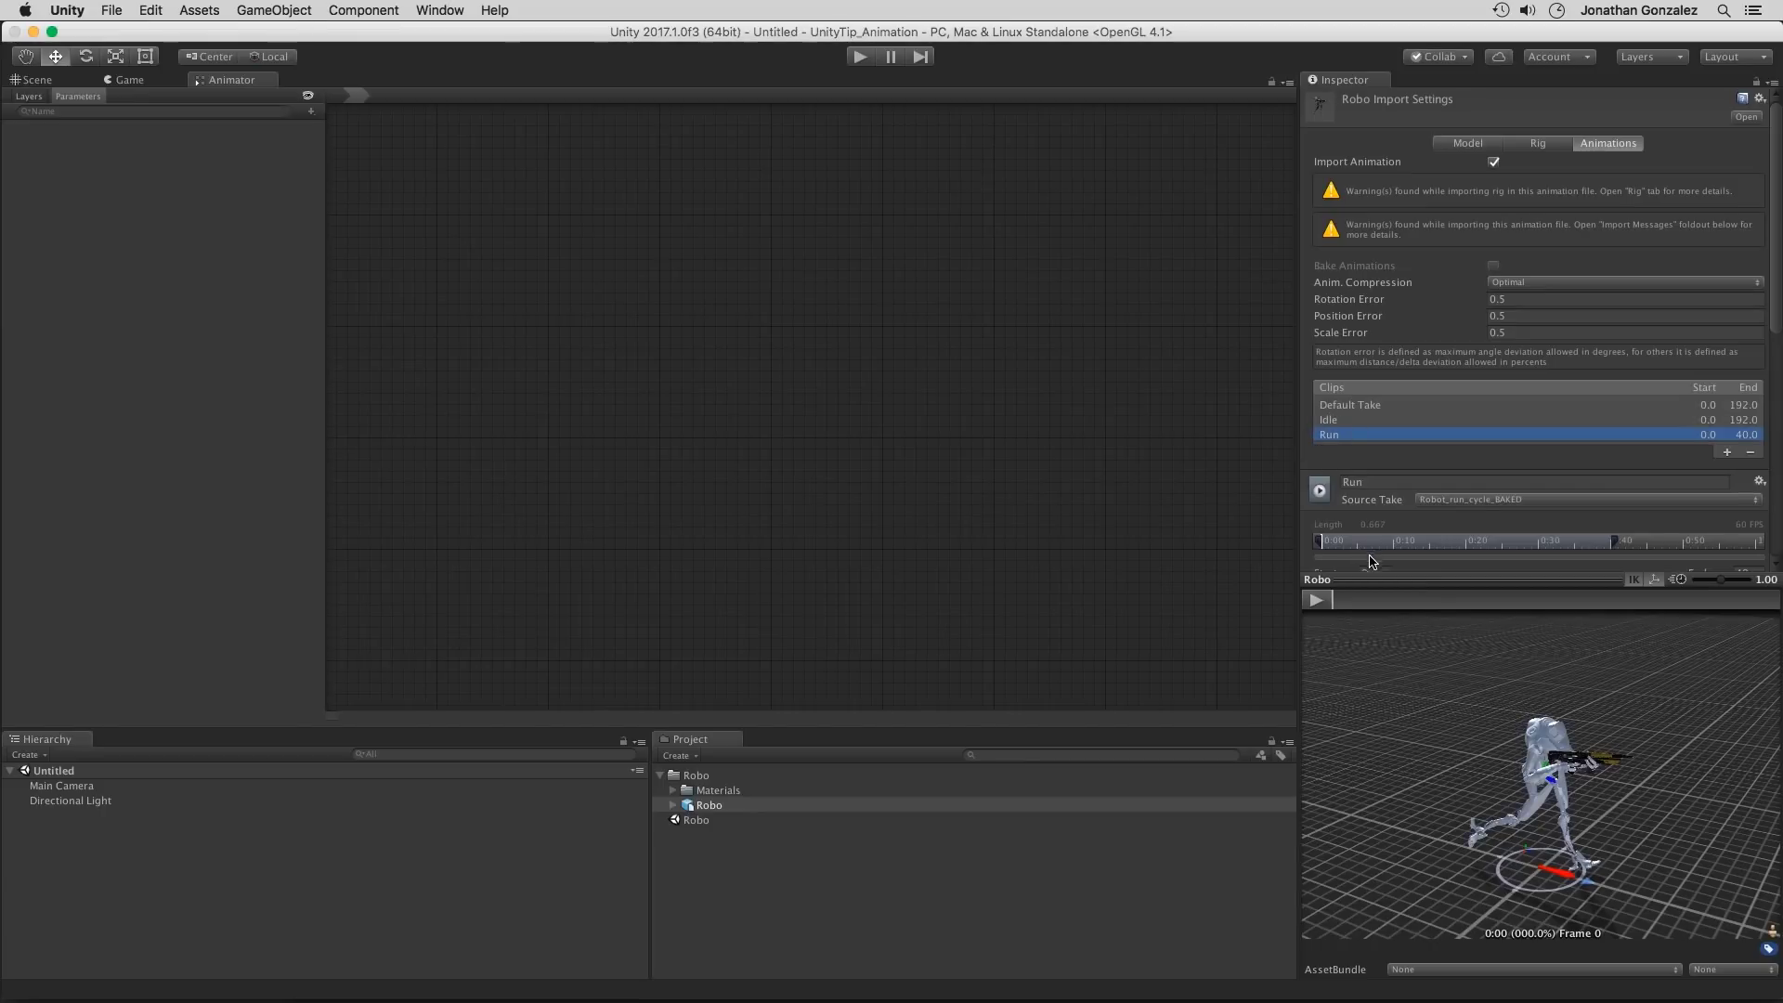
left_click(1315, 600)
left_click_drag(1430, 784, 1561, 773)
left_click(1319, 601)
Step: Add a new animation clip to the Robo model's clip list and name it Run_45
left_click_drag(1393, 579, 1412, 640)
scroll(1489, 469, "down", 3)
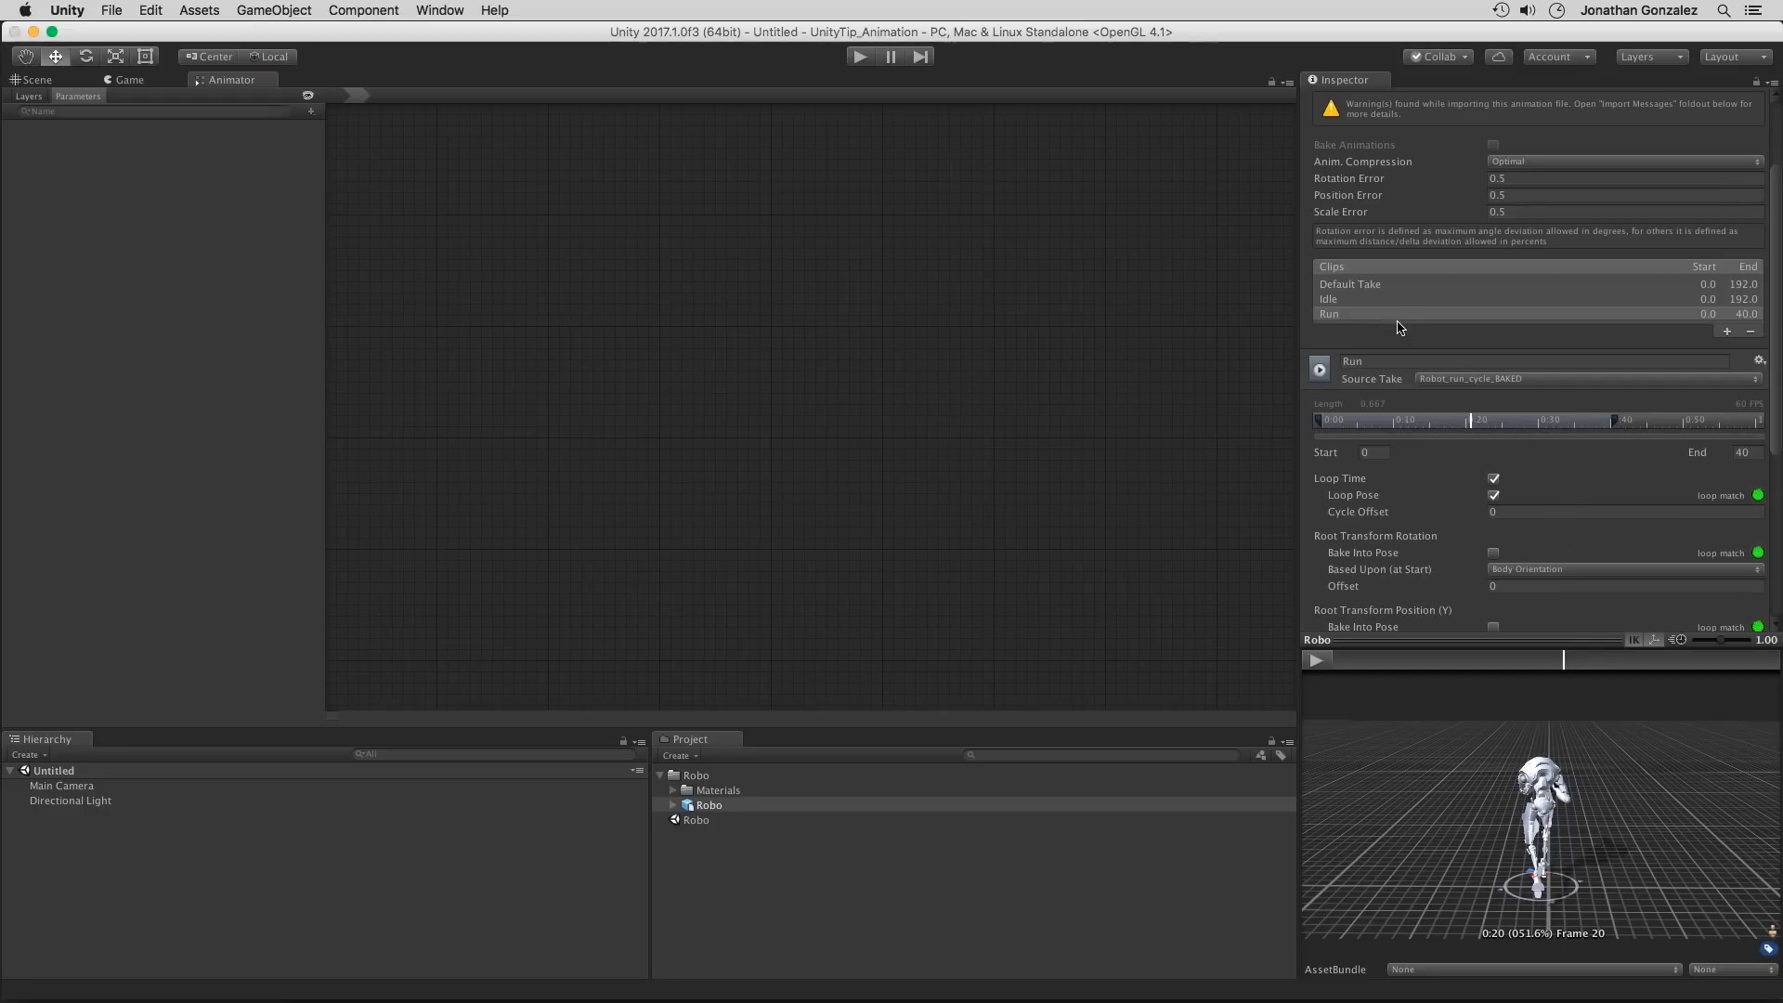
left_click(1727, 331)
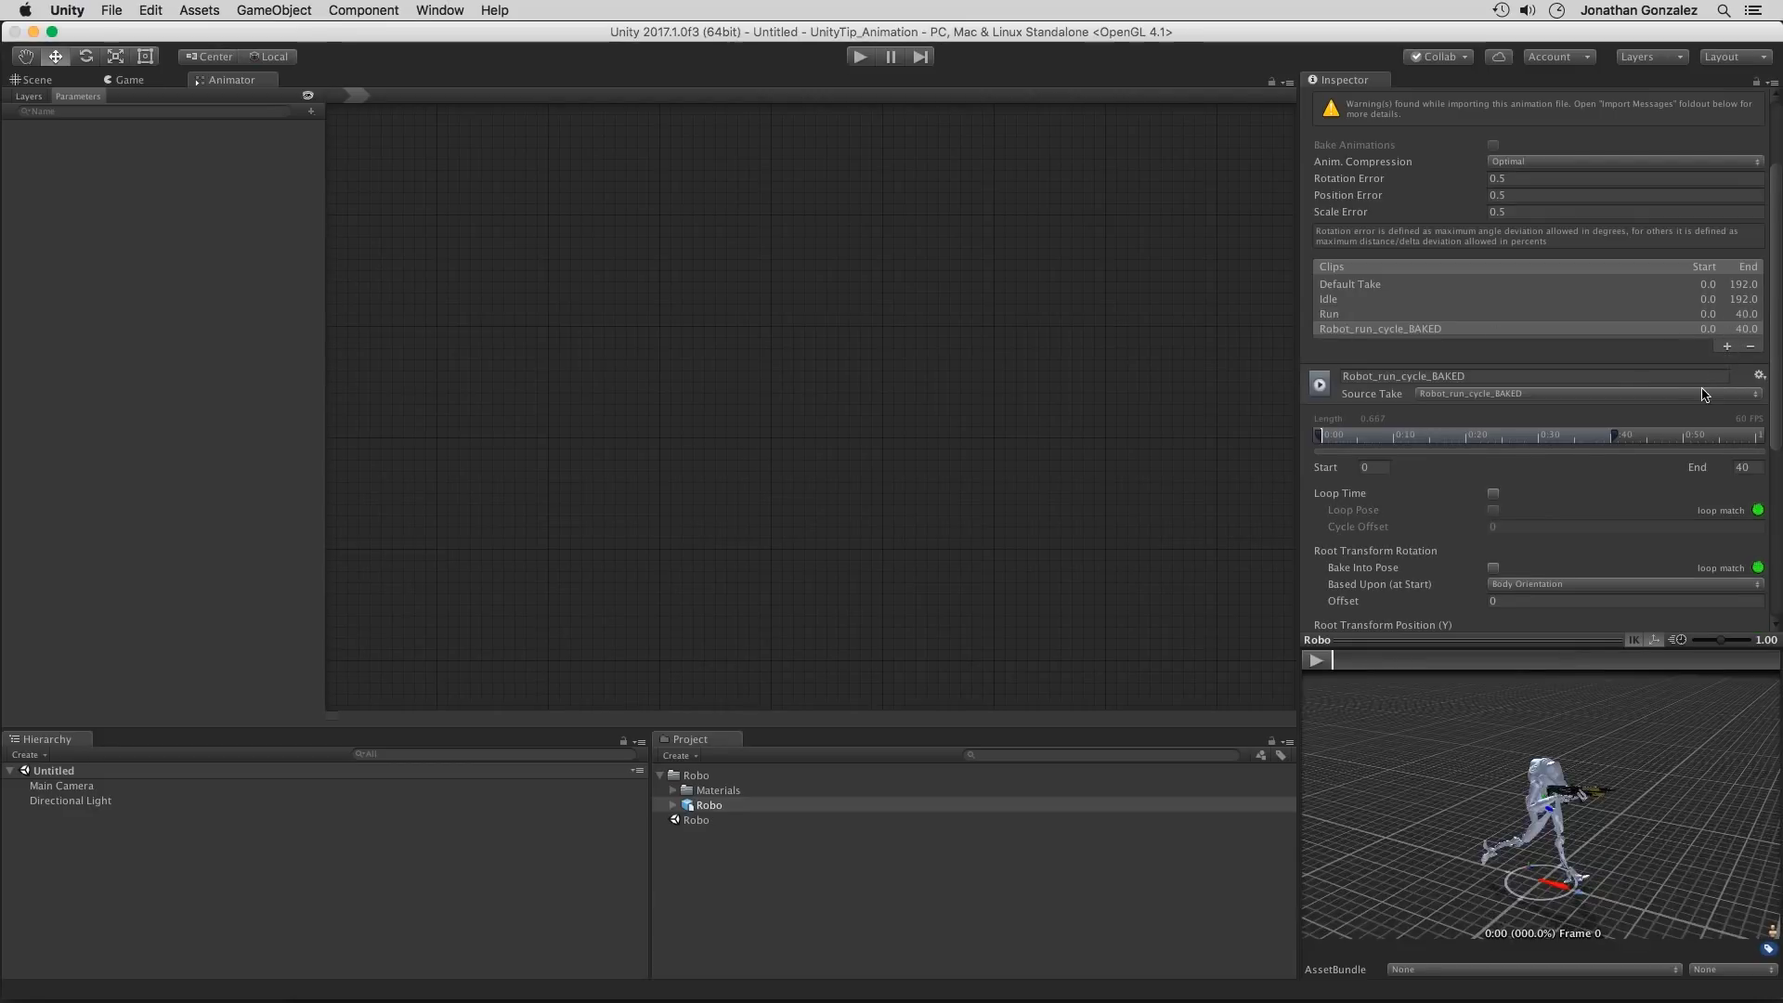
left_click(1508, 376)
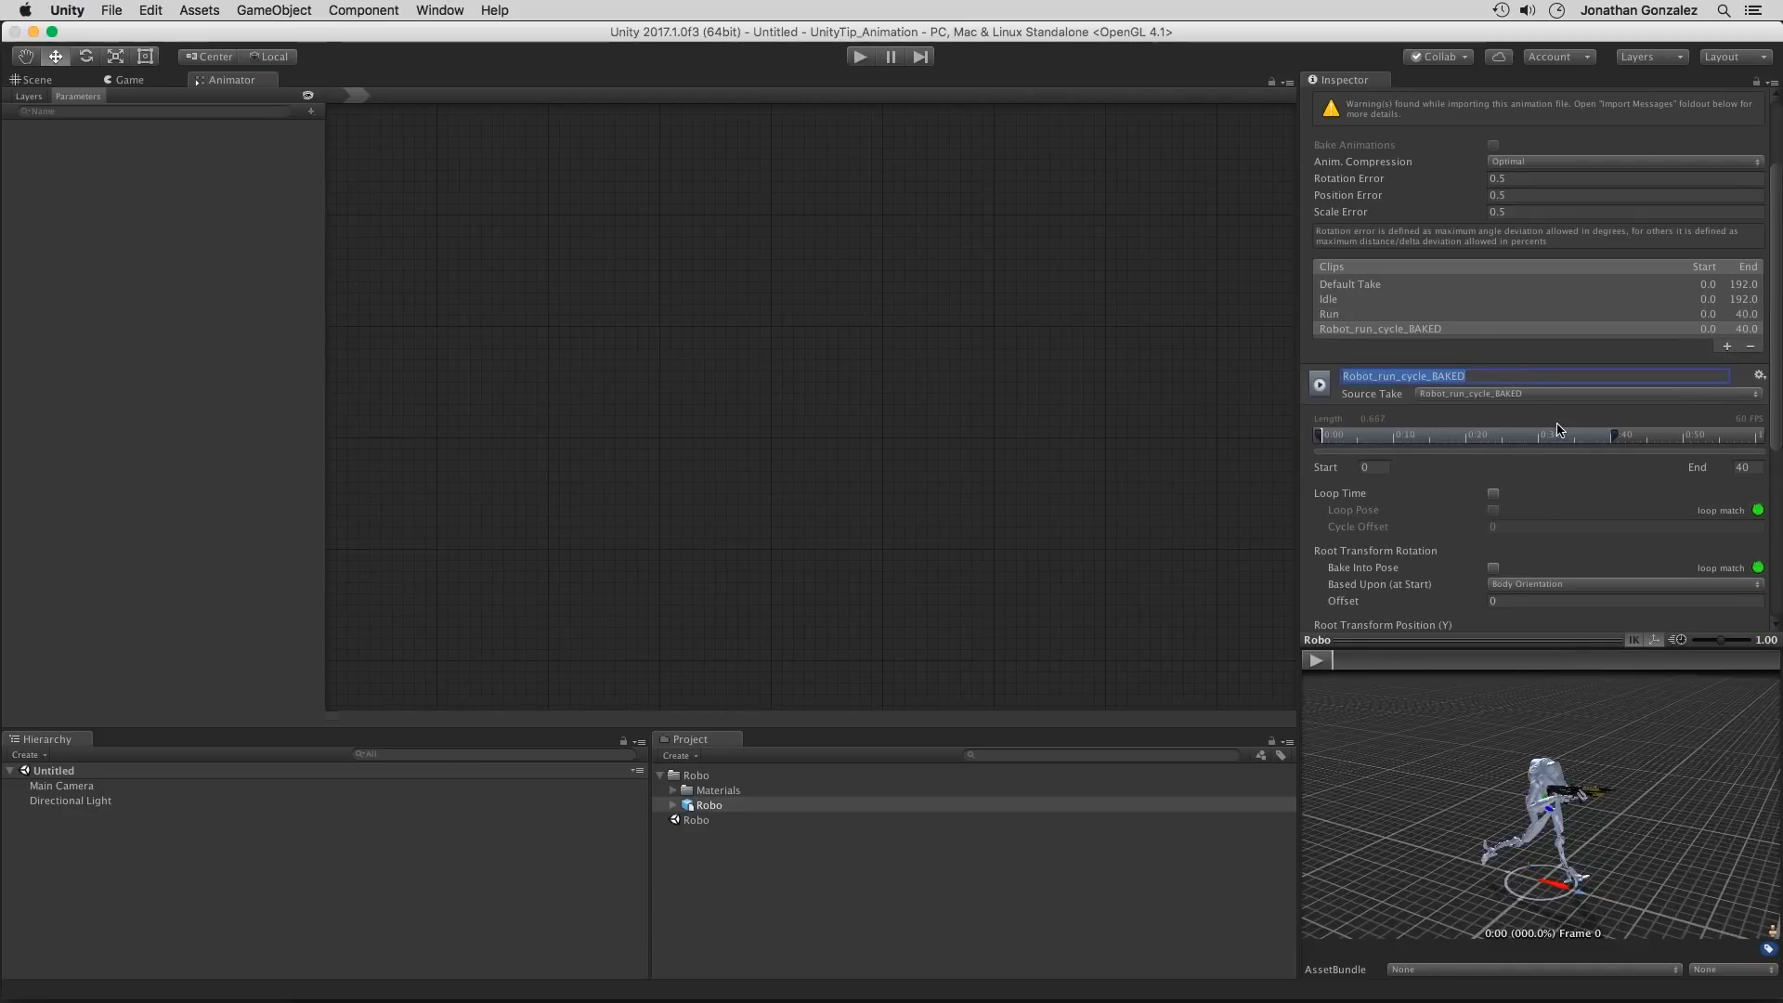
type("Run_45")
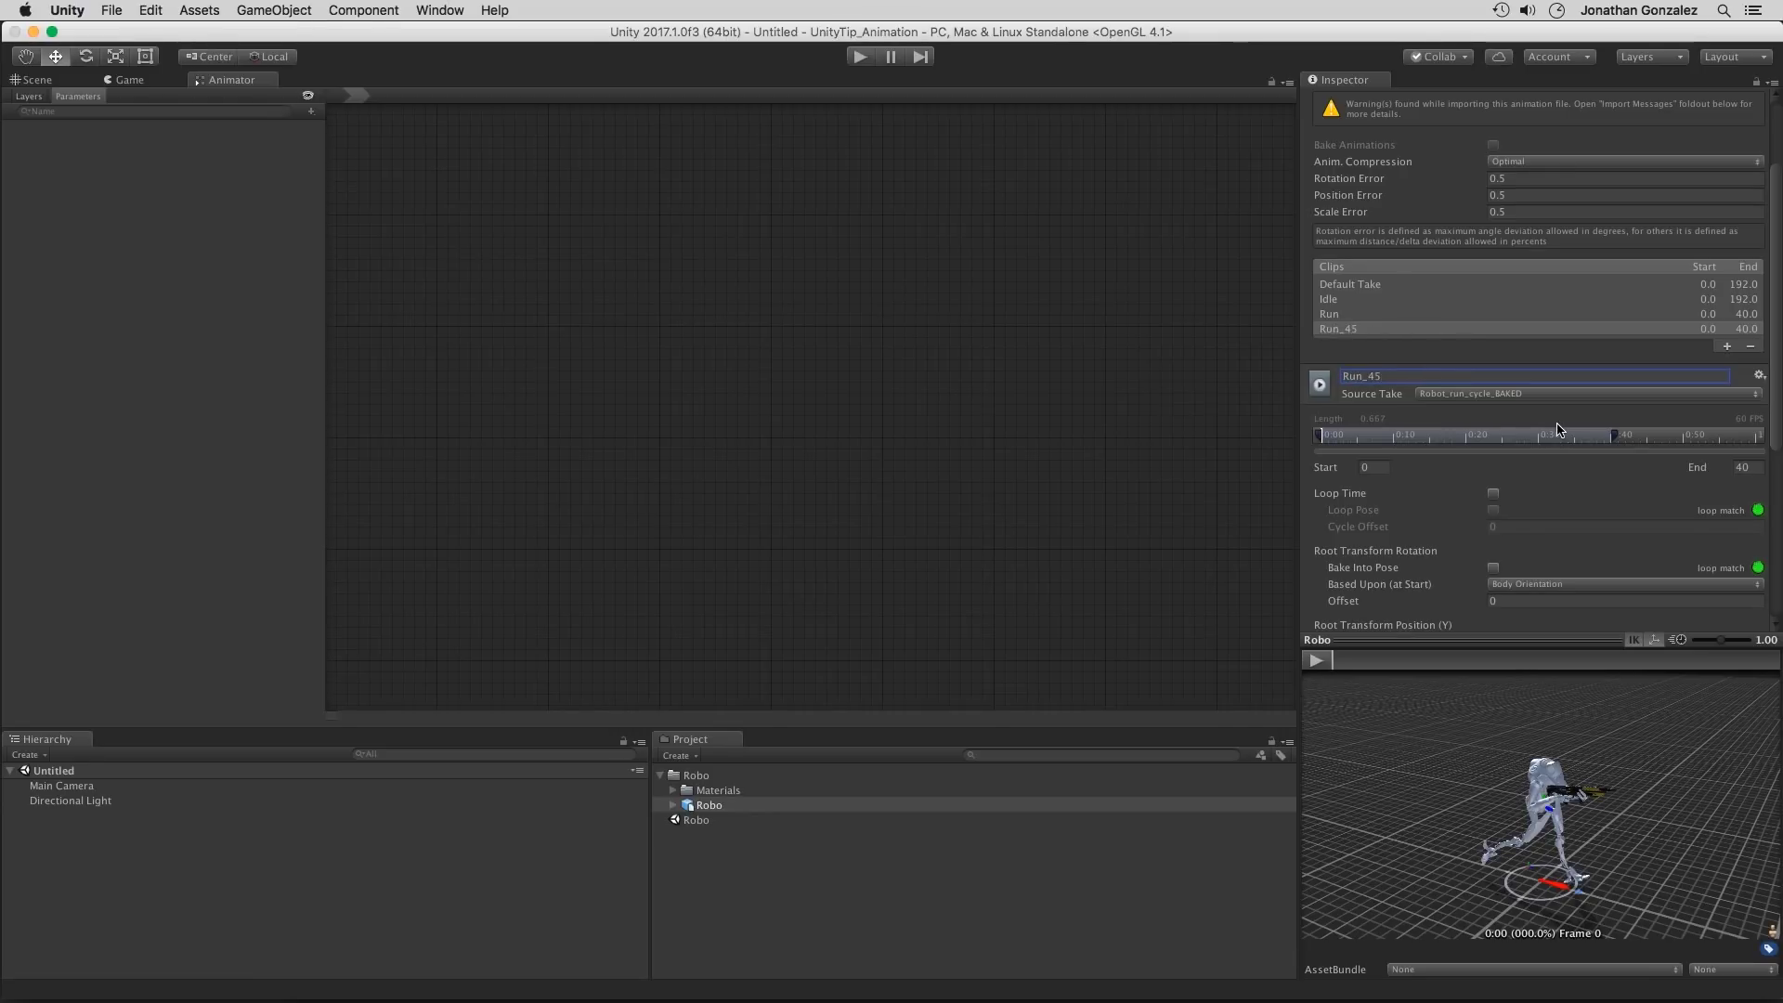
Step: Enable Loop Time and Loop Pose for the Run_45 clip and set its root transform rotation offset to 45
left_click(1493, 494)
left_click(1494, 510)
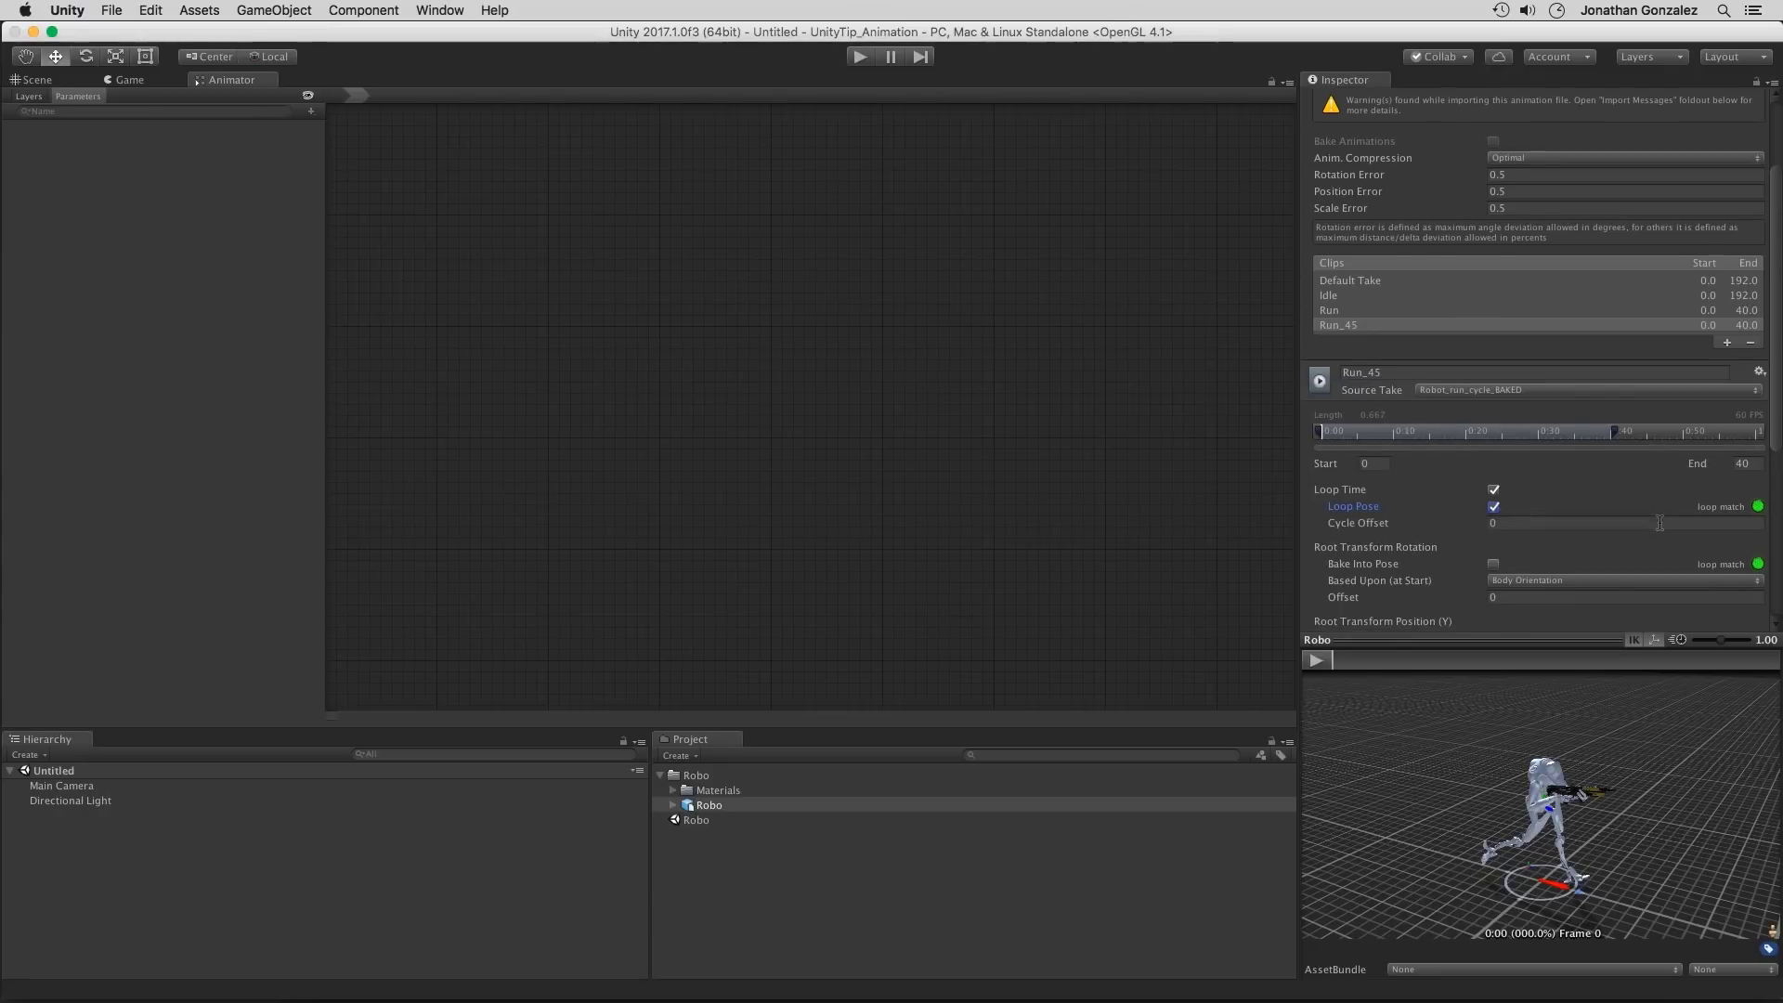
scroll(1659, 523, "down", 5)
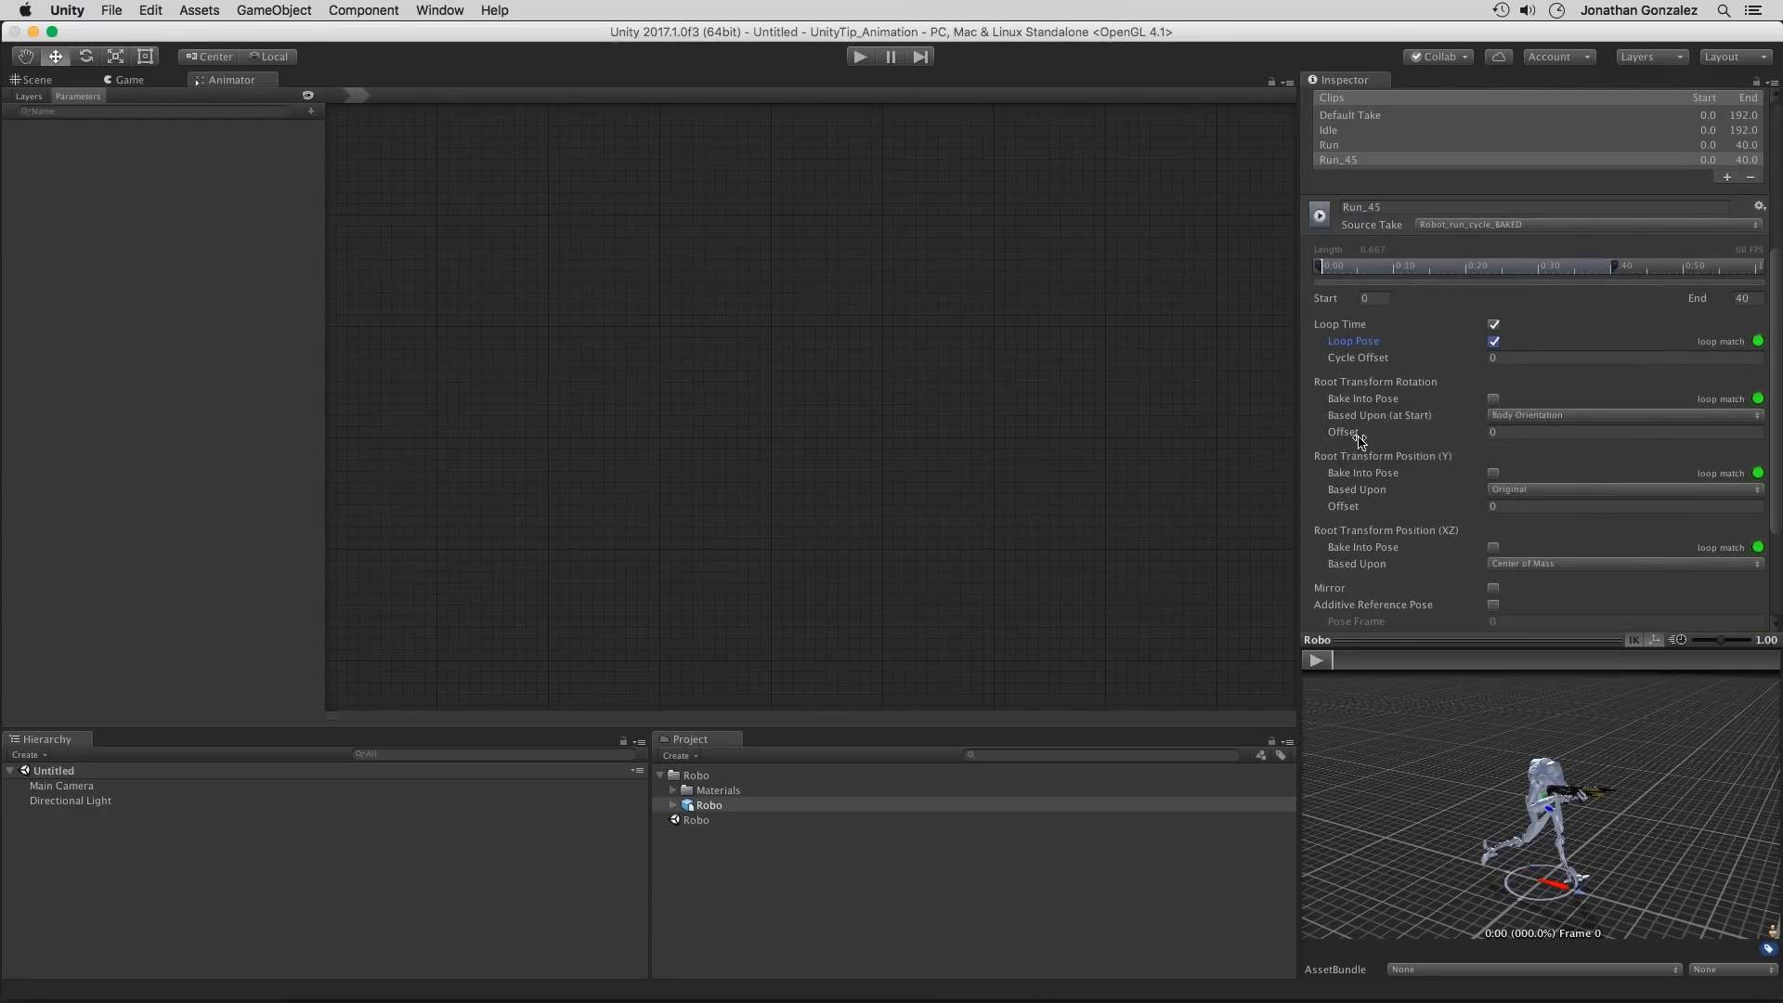
left_click(1513, 433)
type("45")
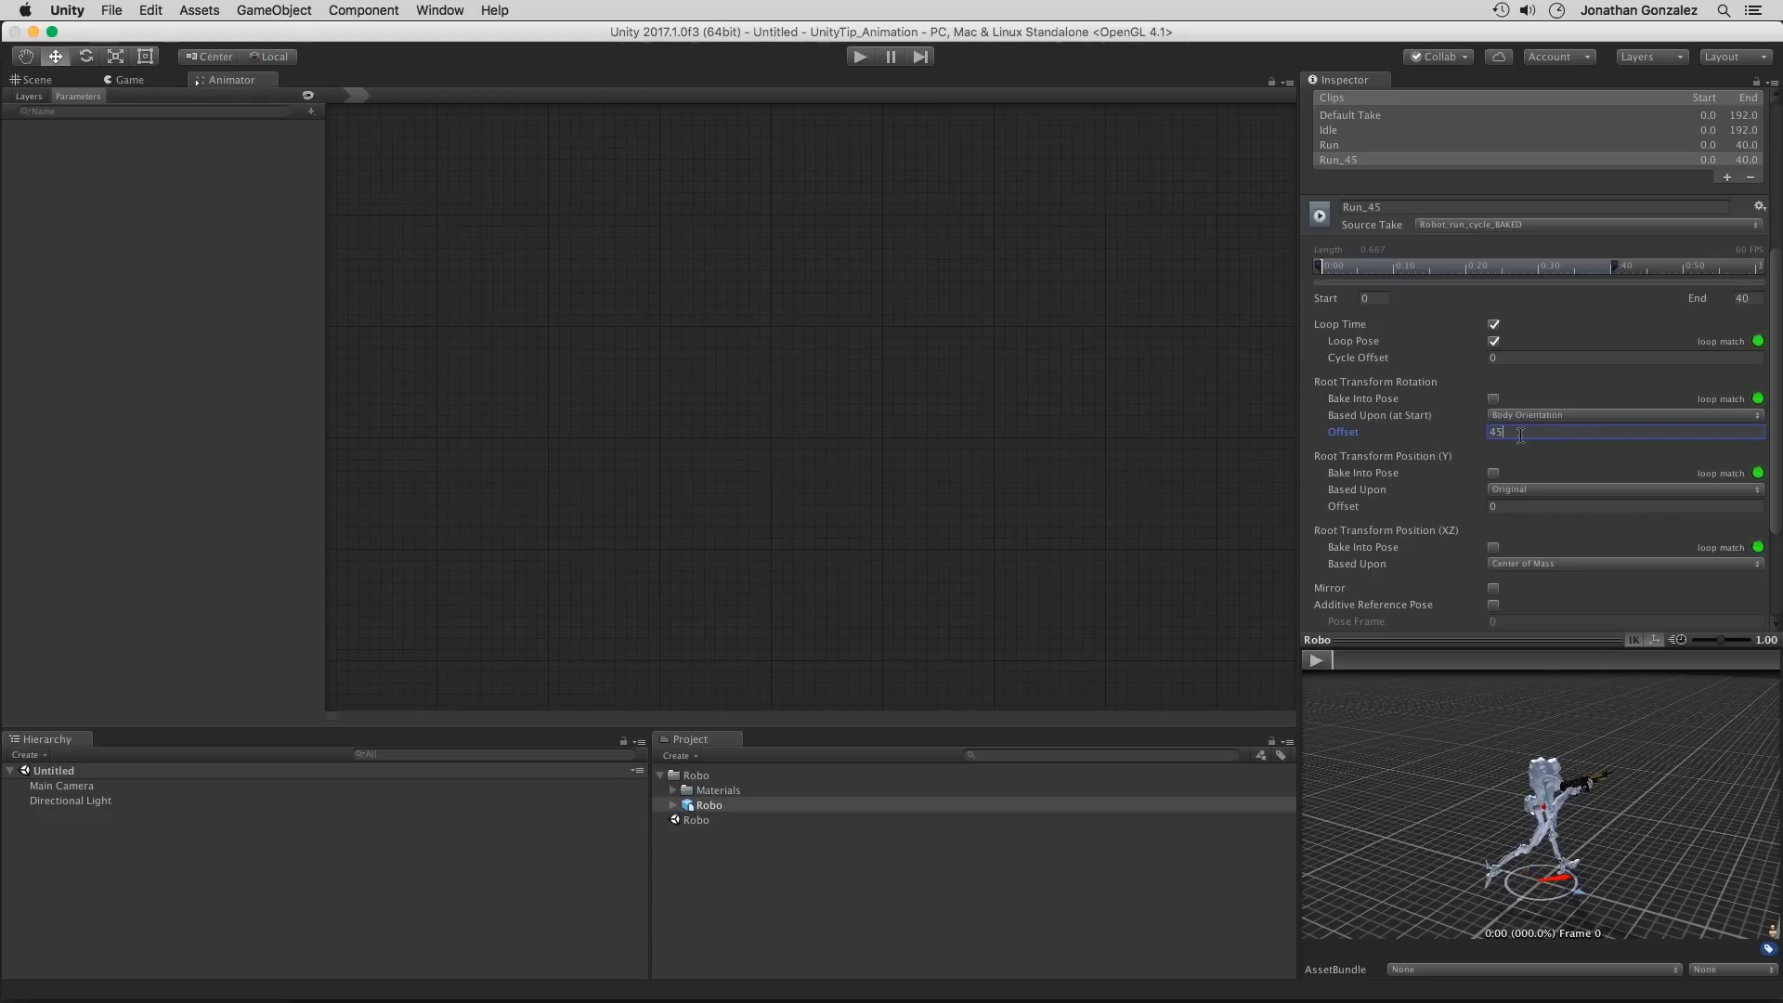
left_click_drag(1441, 845, 1533, 915, "alt")
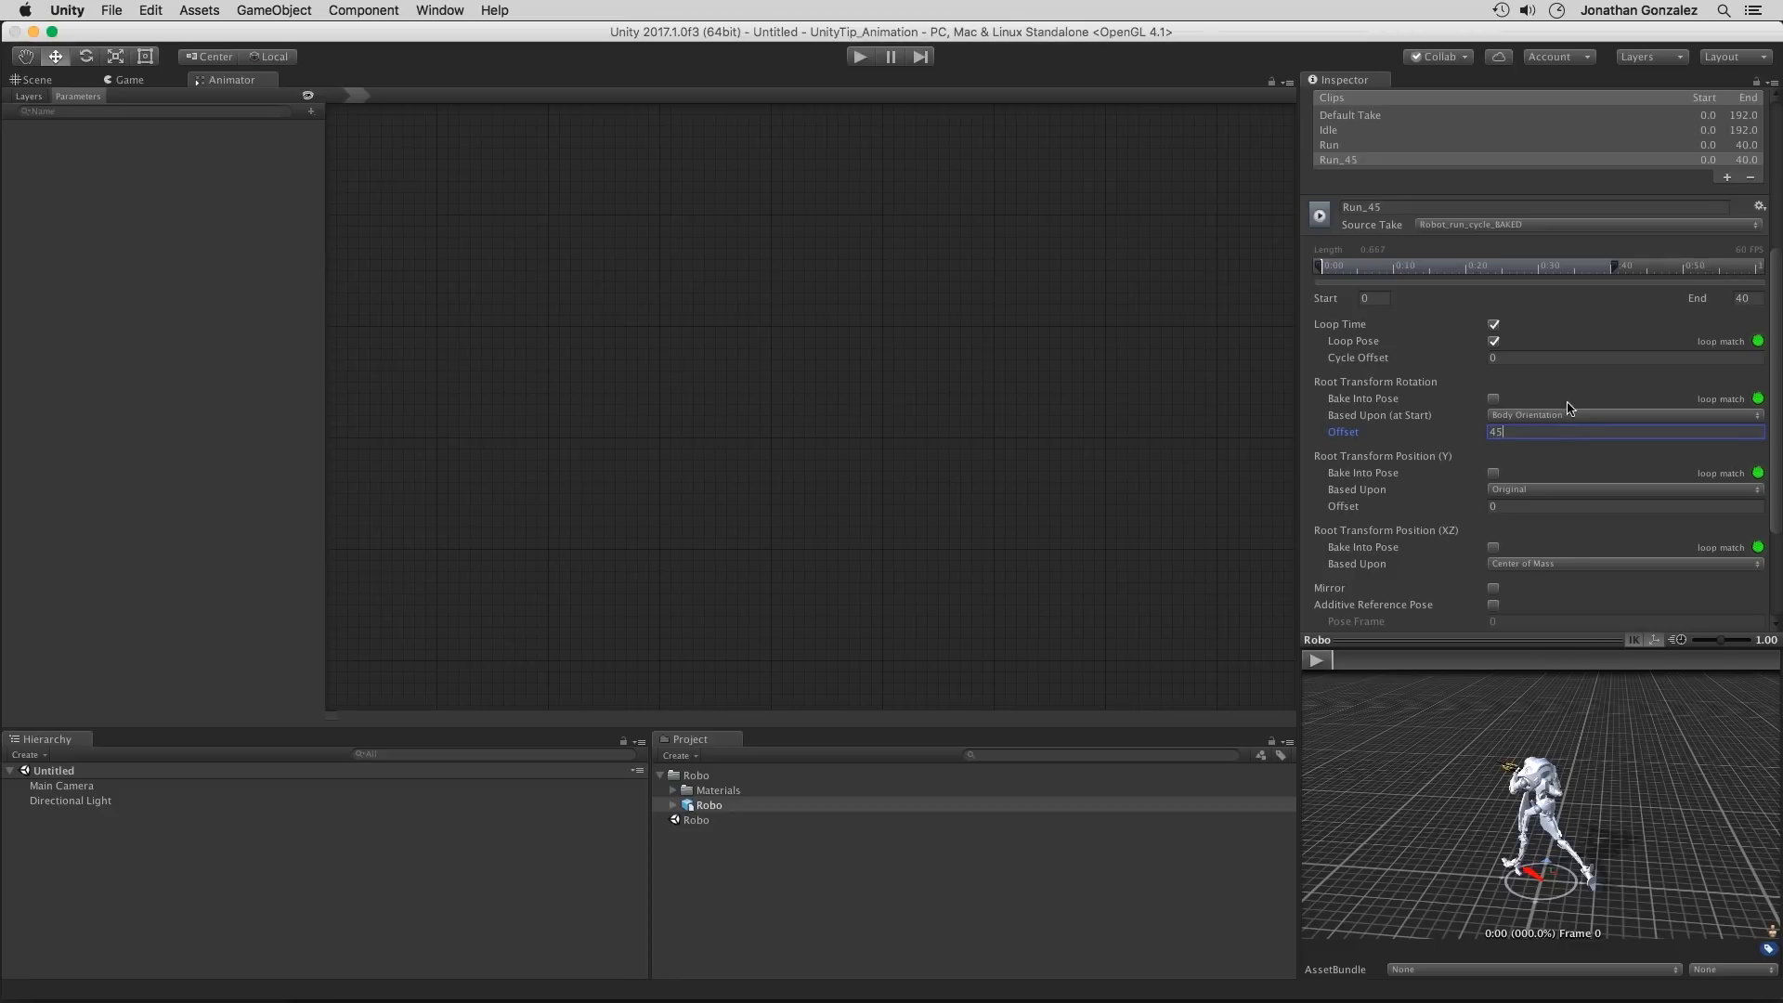
Step: Add another animation clip to the Robo model and name it Run_90
left_click(1728, 178)
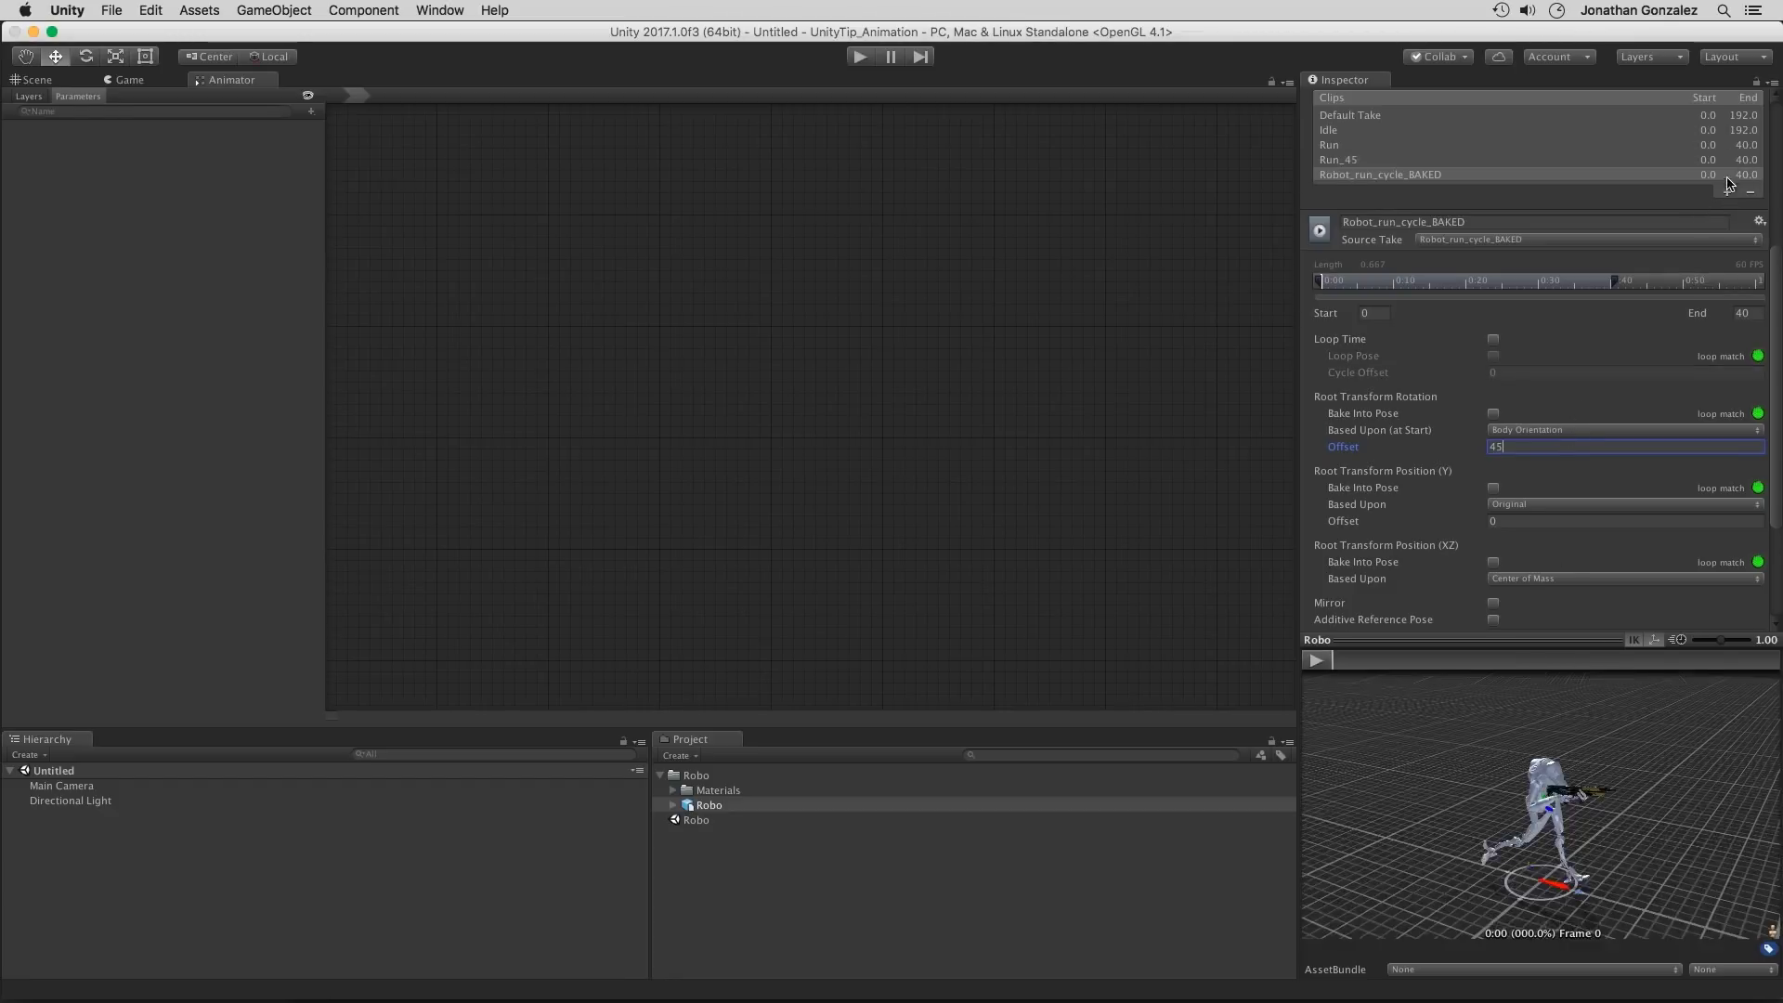
left_click(1469, 223)
type("Run_90")
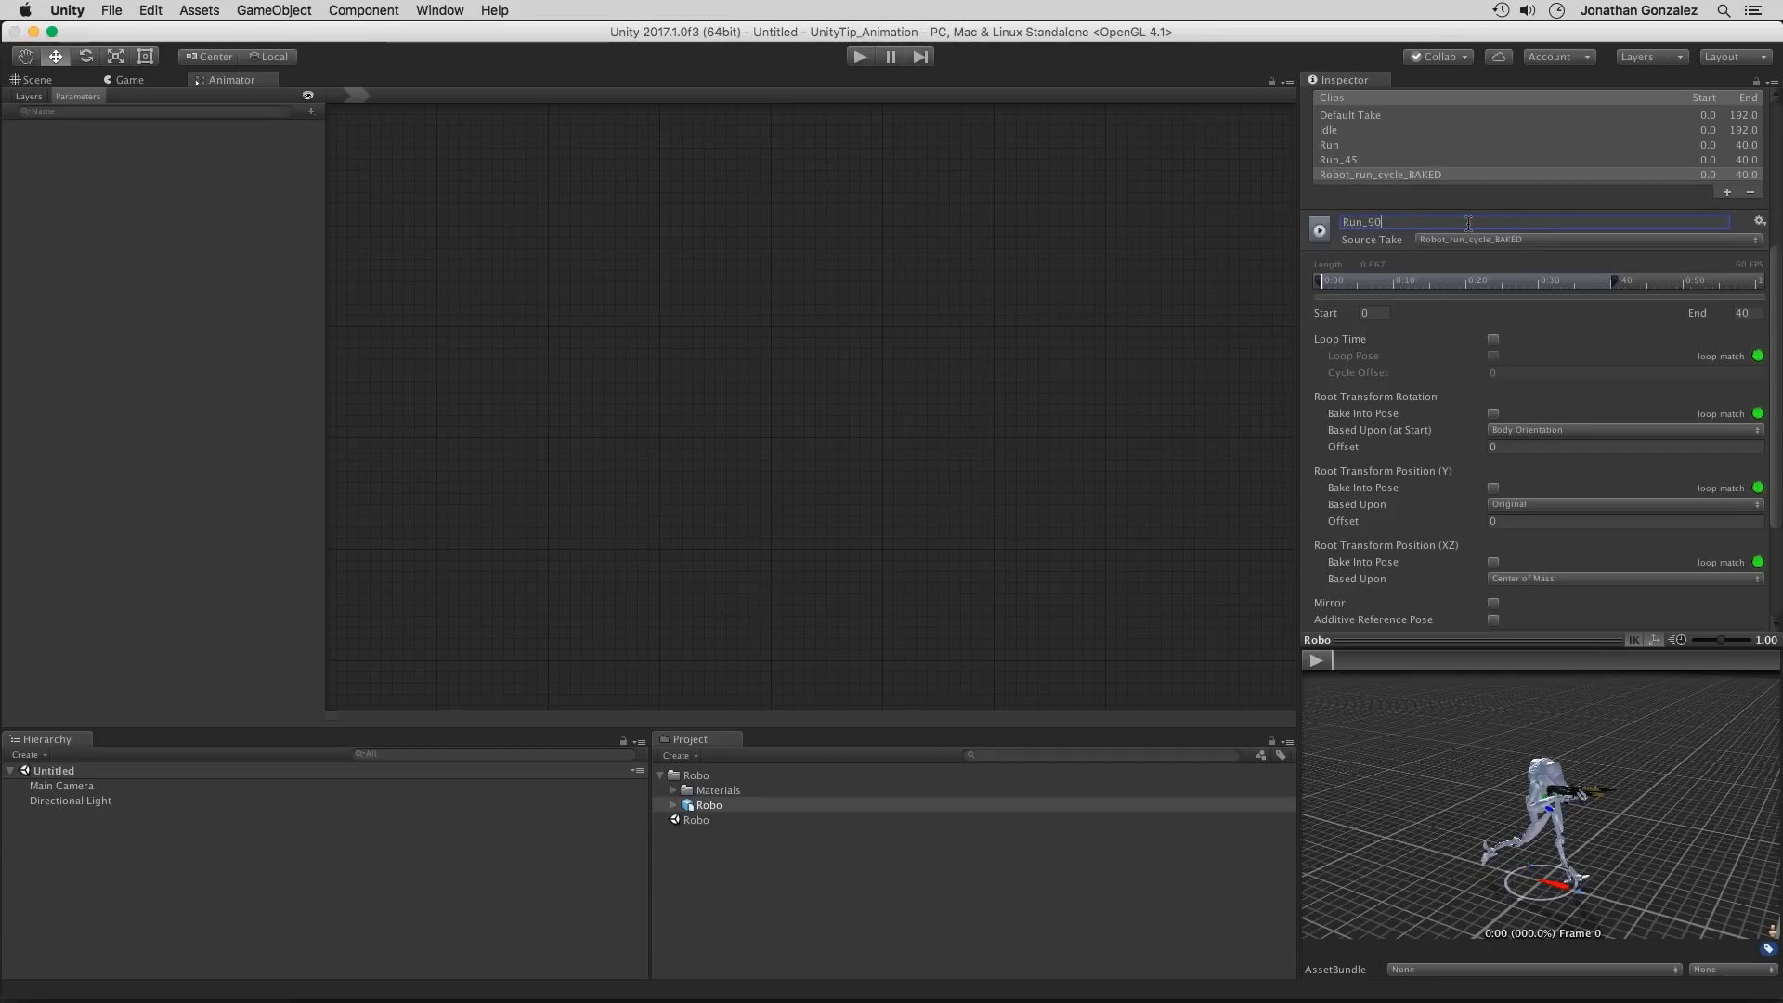
key("Return")
Step: Enable Loop Time and Loop Pose for the Run_90 clip and set its root transform rotation offset to 90
left_click(1494, 339)
left_click(1493, 356)
left_click(1559, 443)
type("90")
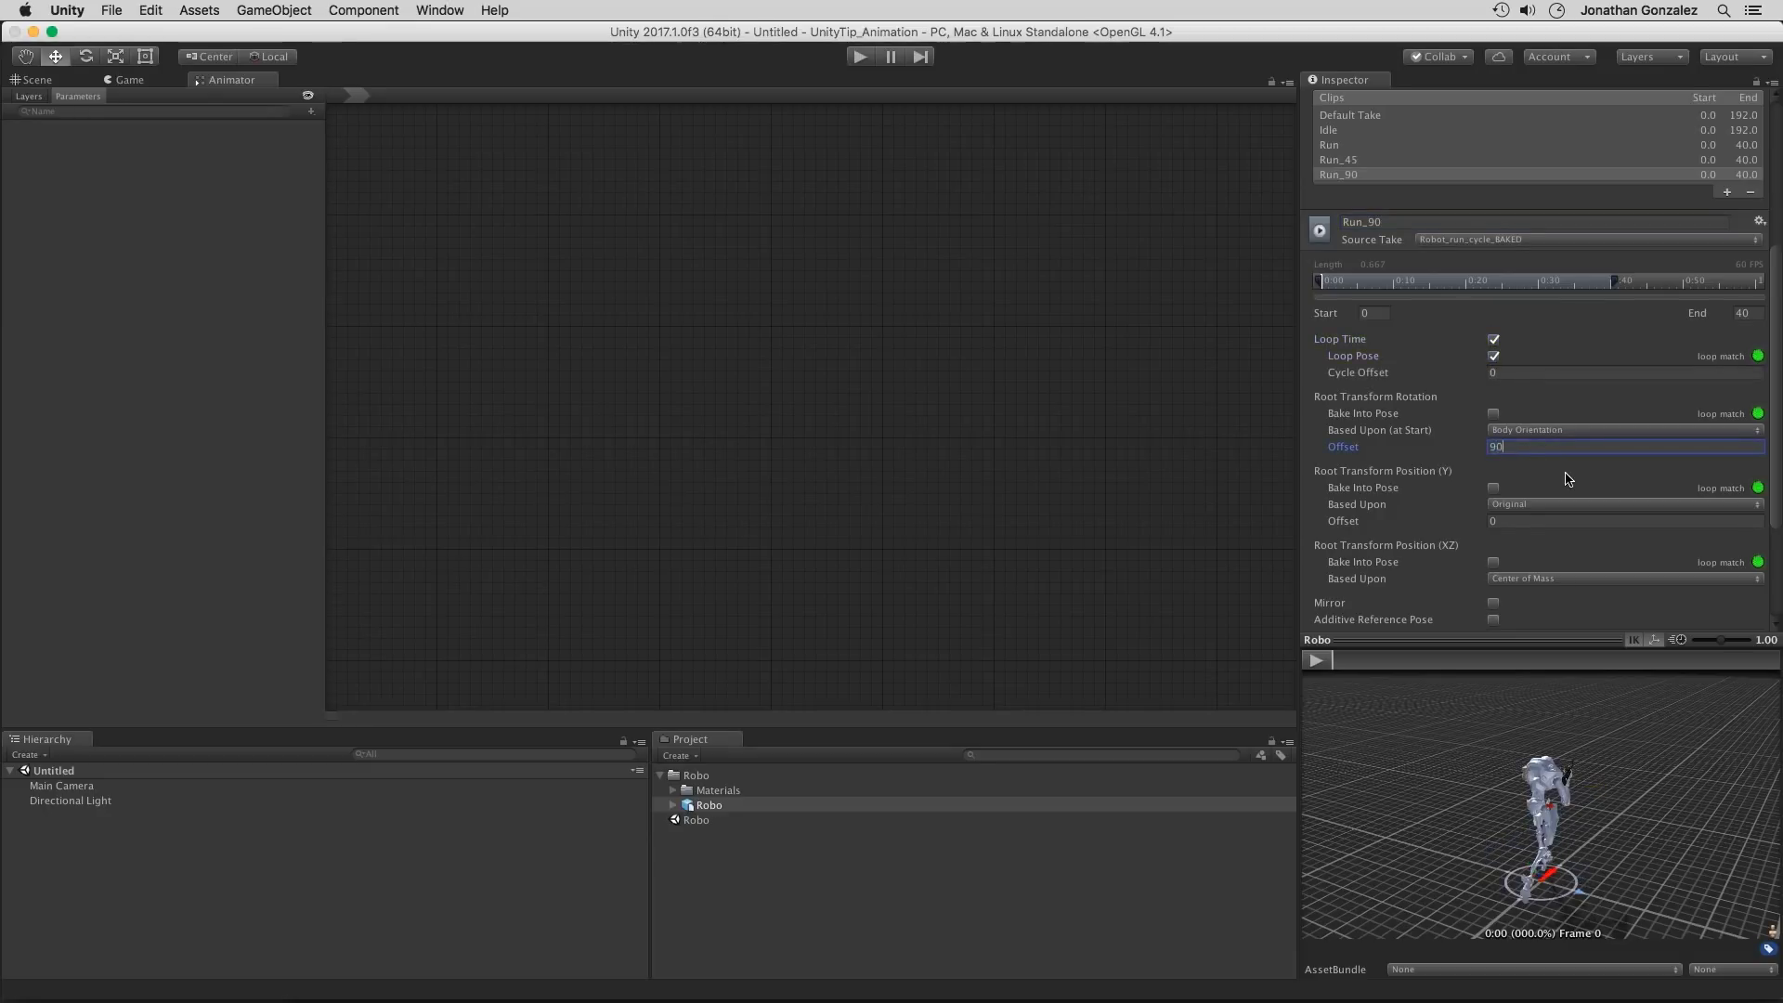
left_click_drag(1563, 789, 1492, 879, "alt")
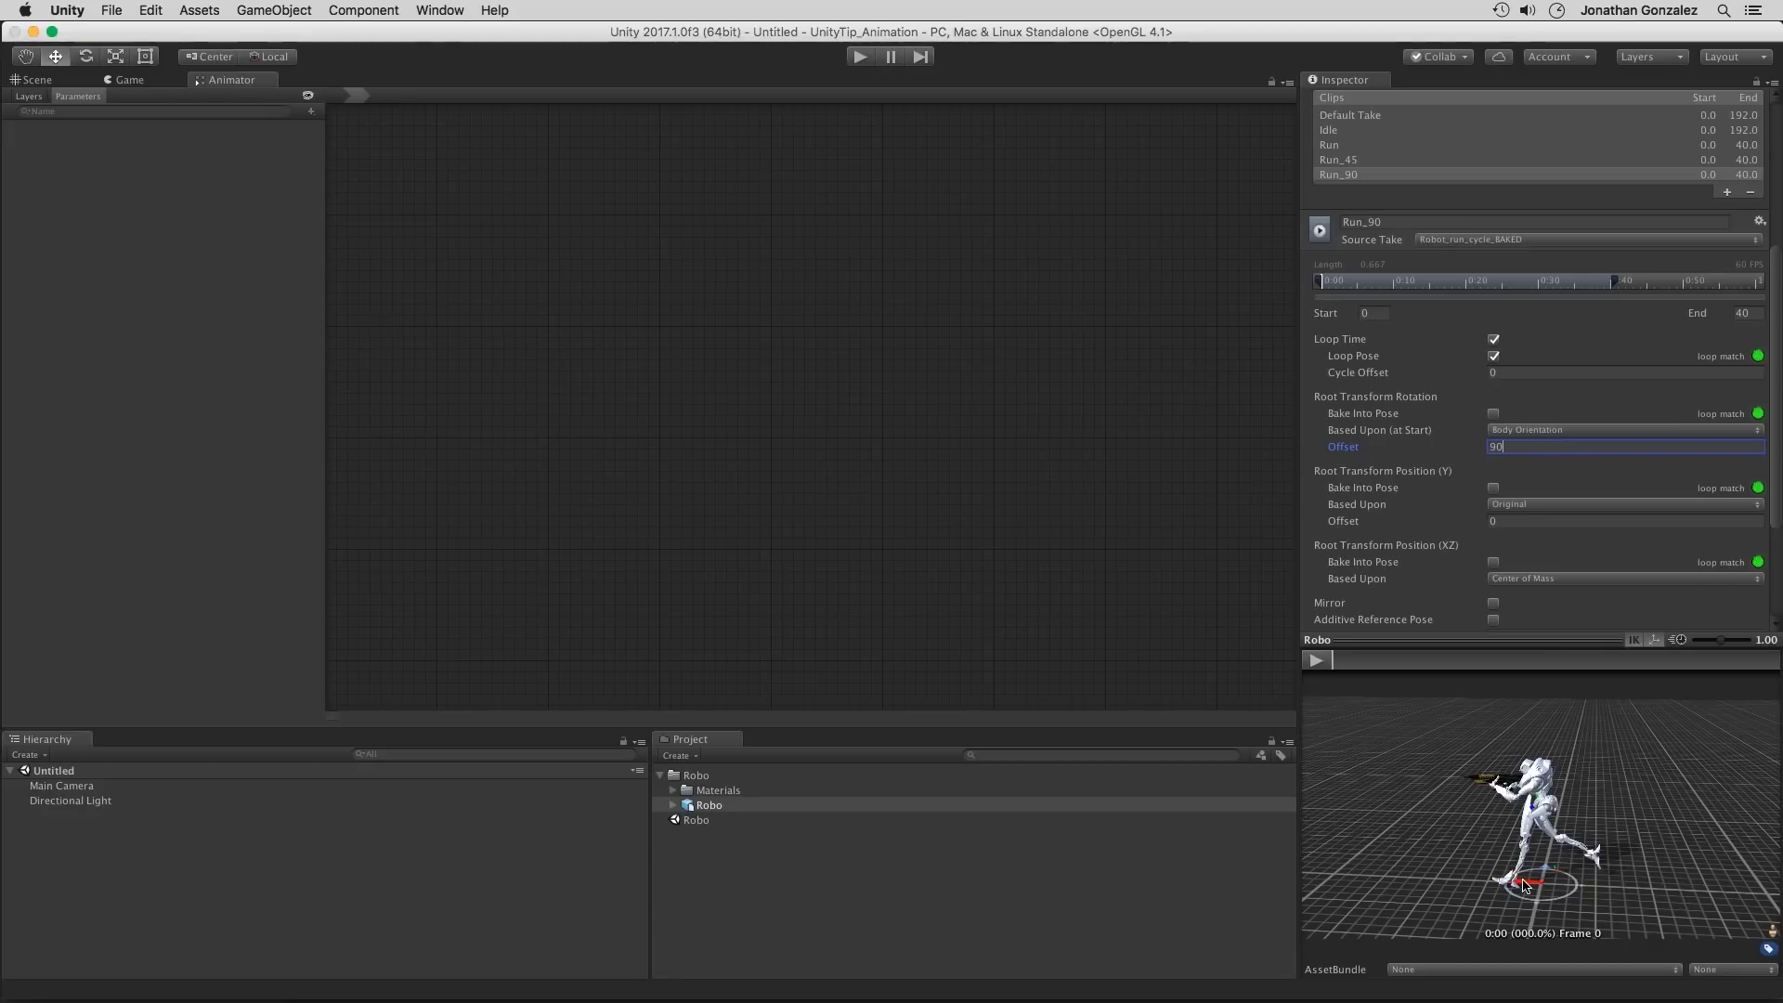
Step: Apply the modified animation import settings to the Robo model
scroll(1490, 501, "down", 3)
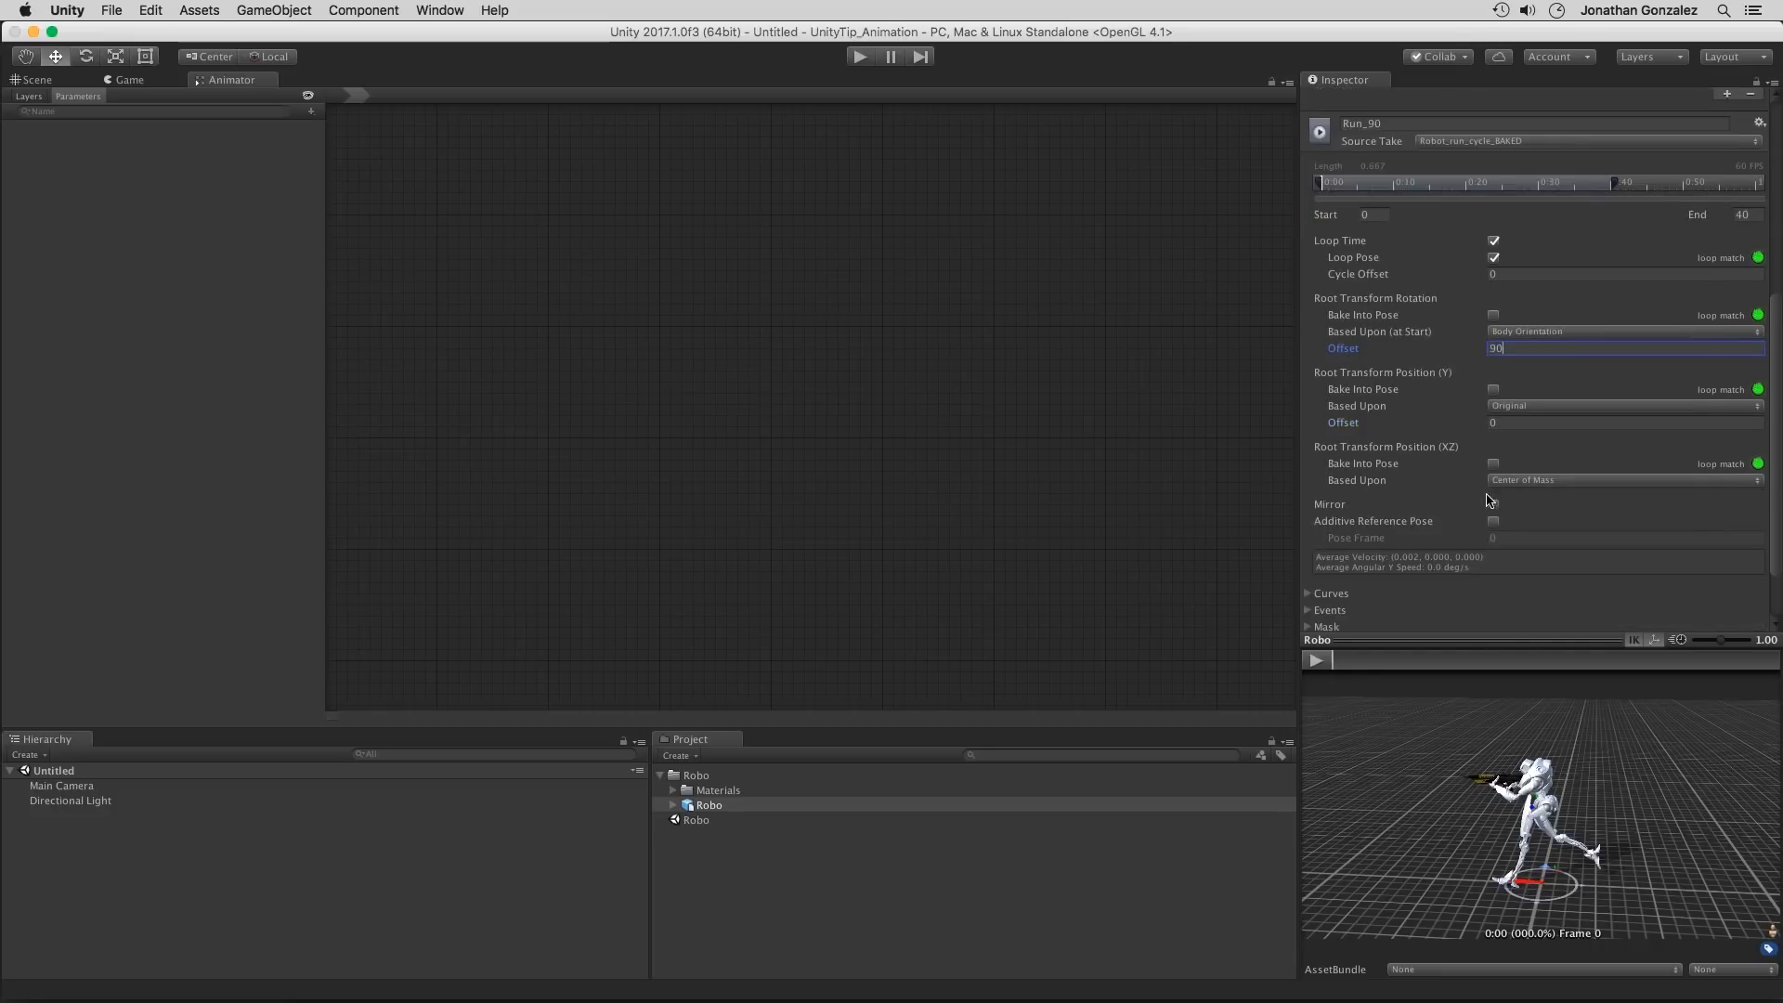
scroll(1493, 506, "down", 2)
left_click(1746, 616)
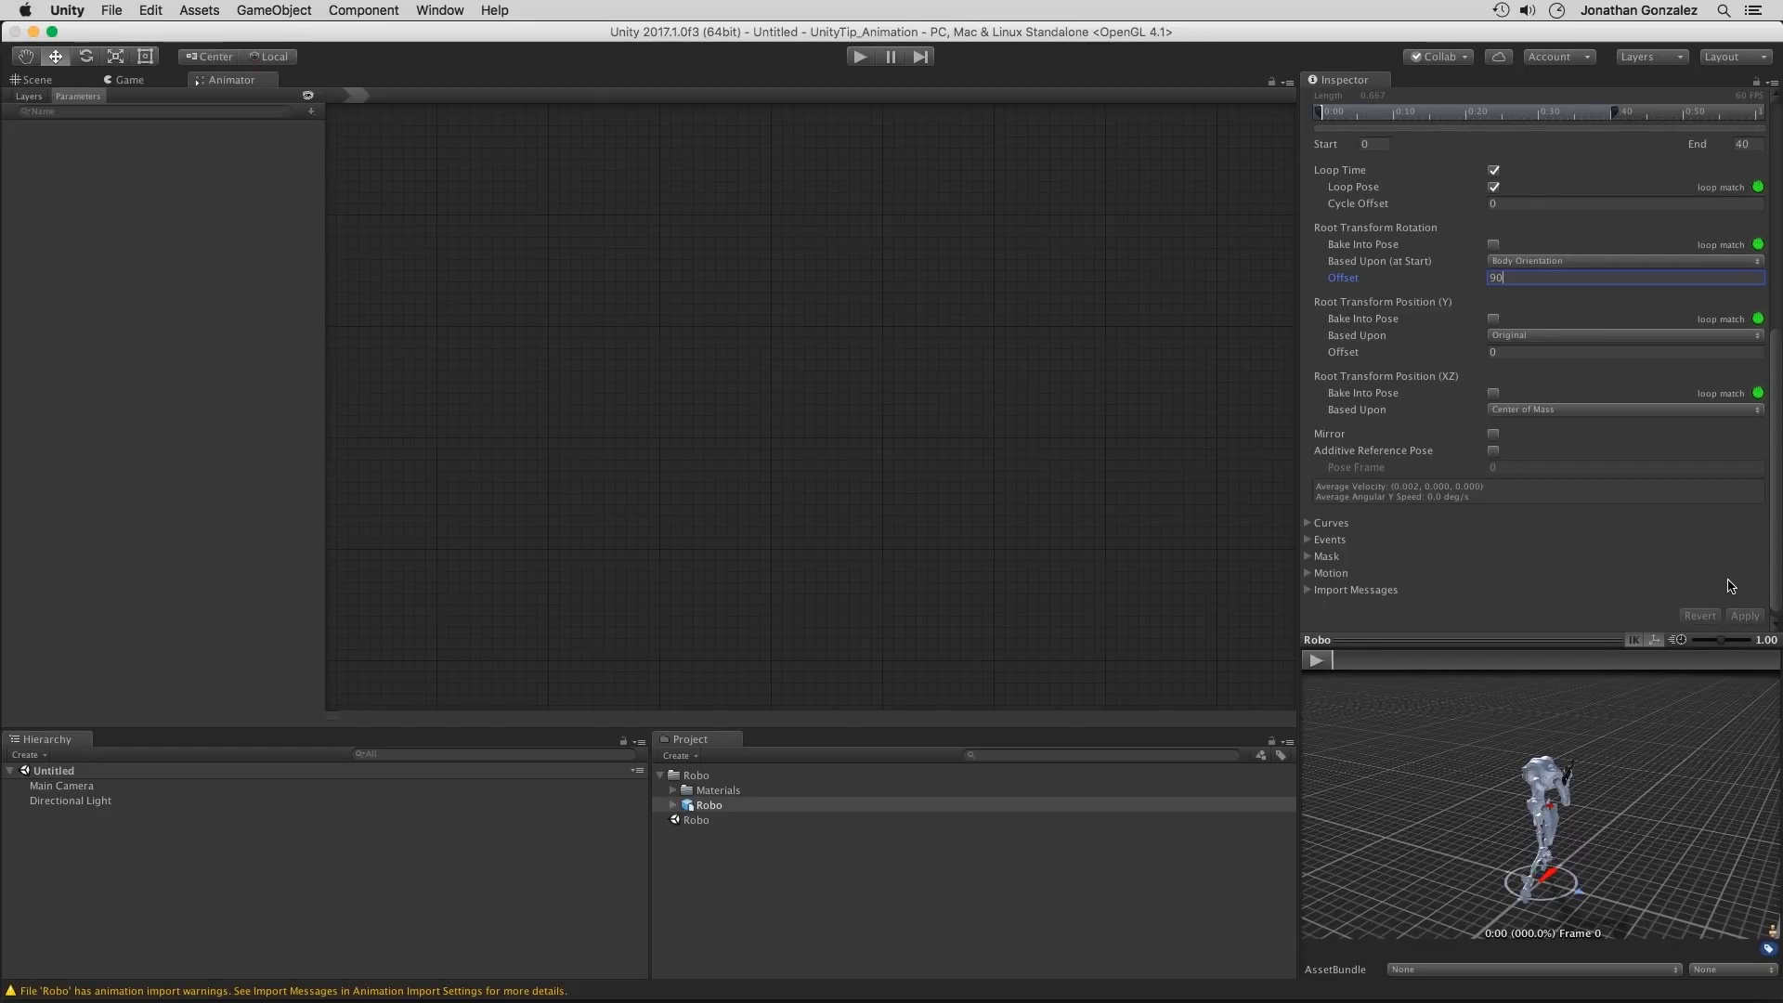
Step: Create an Animator Controller named Robo inside the Robo folder
right_click(700, 774)
mouse_move(803, 666)
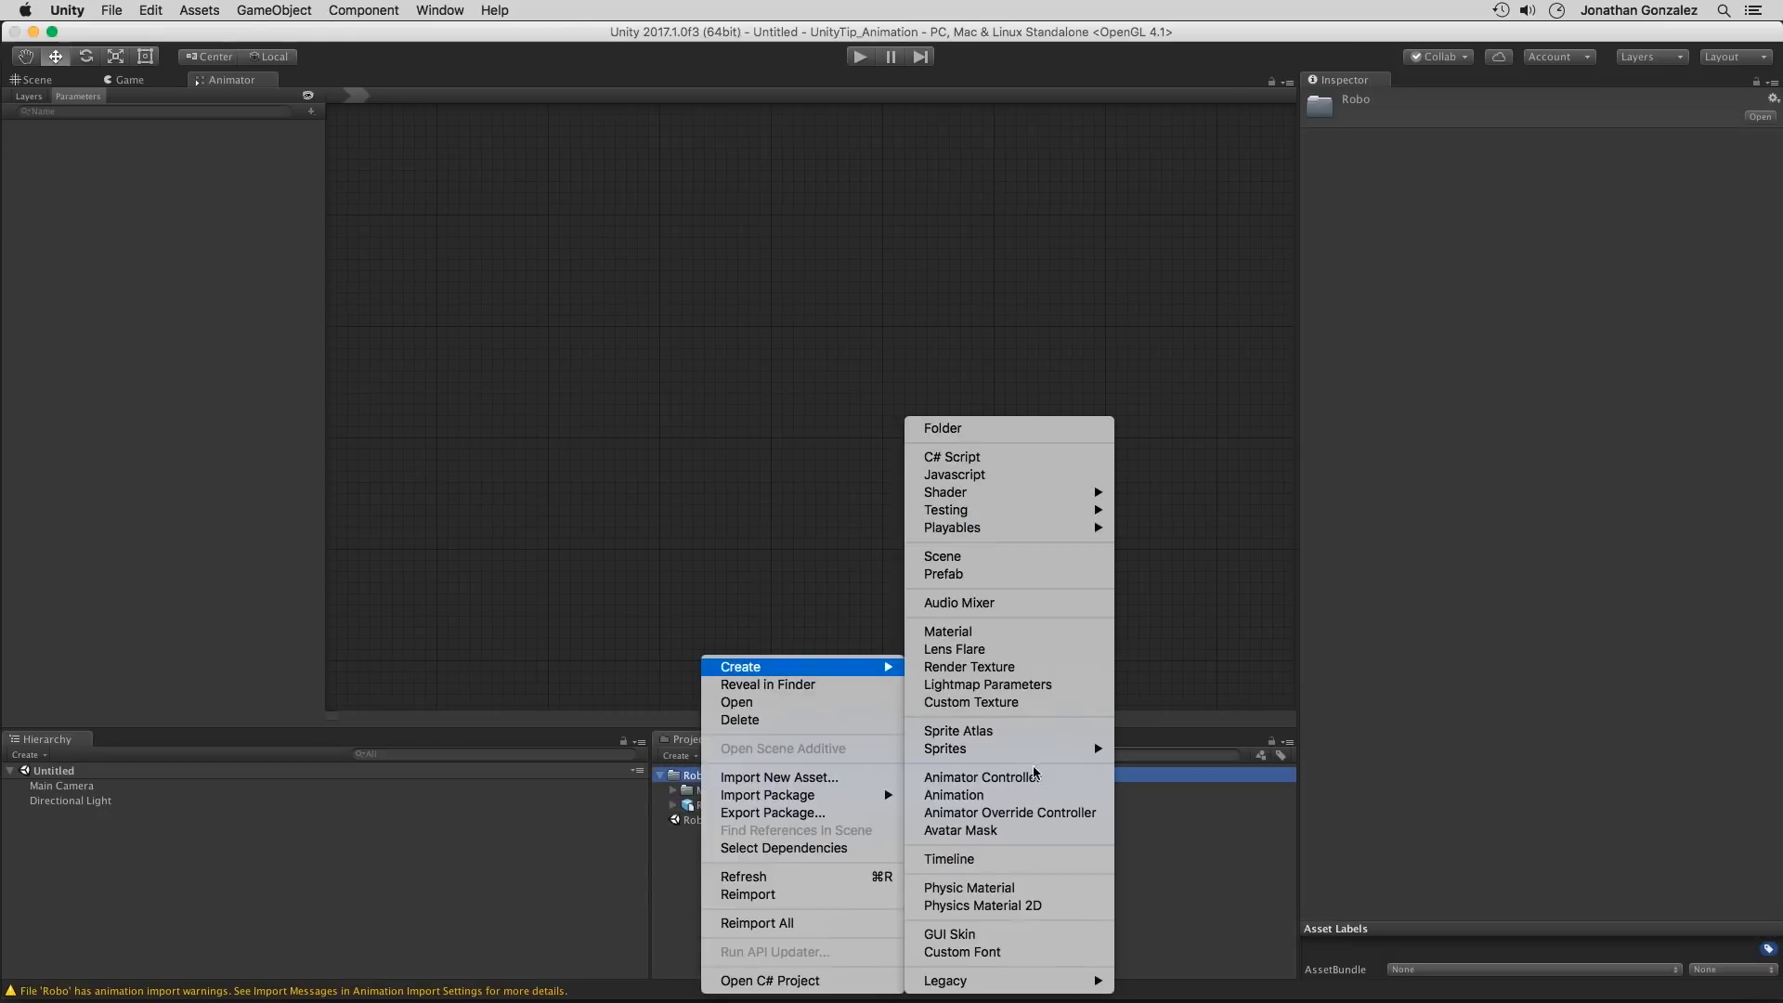
left_click(1034, 776)
type("Robo")
key("Return")
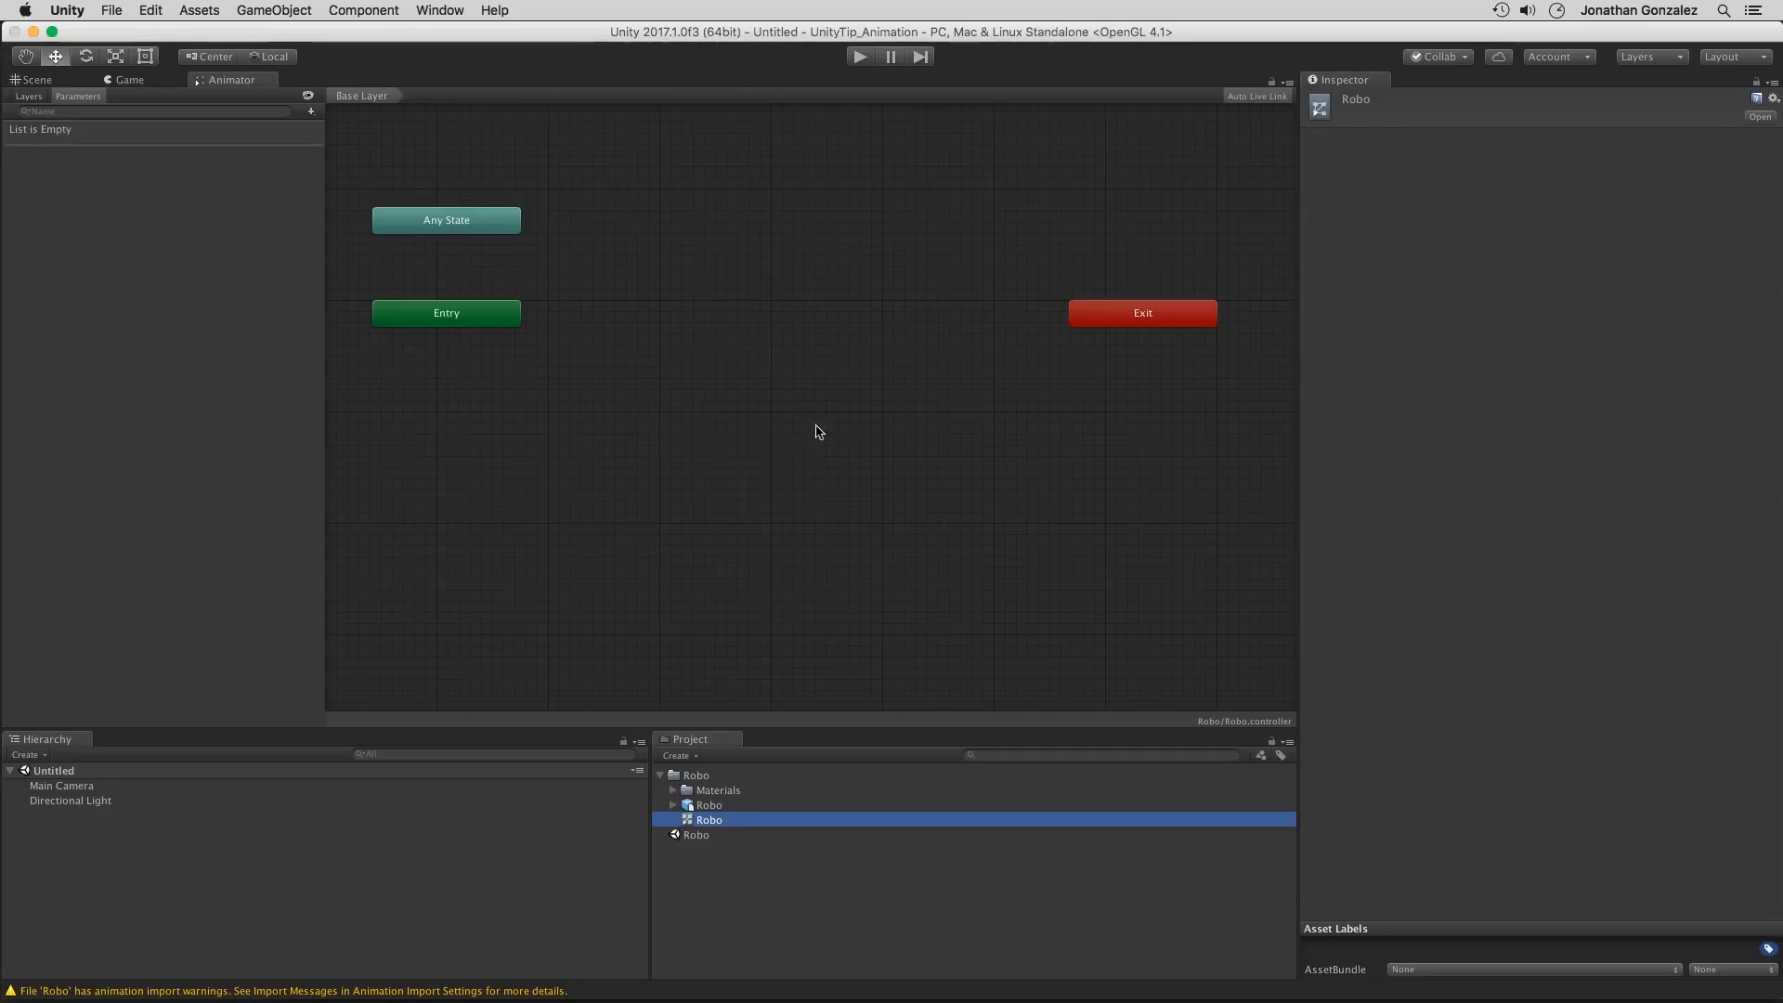
Step: Create a state from a new blend tree in the Robo controller and place it between Entry and Exit
right_click(828, 368)
mouse_move(836, 374)
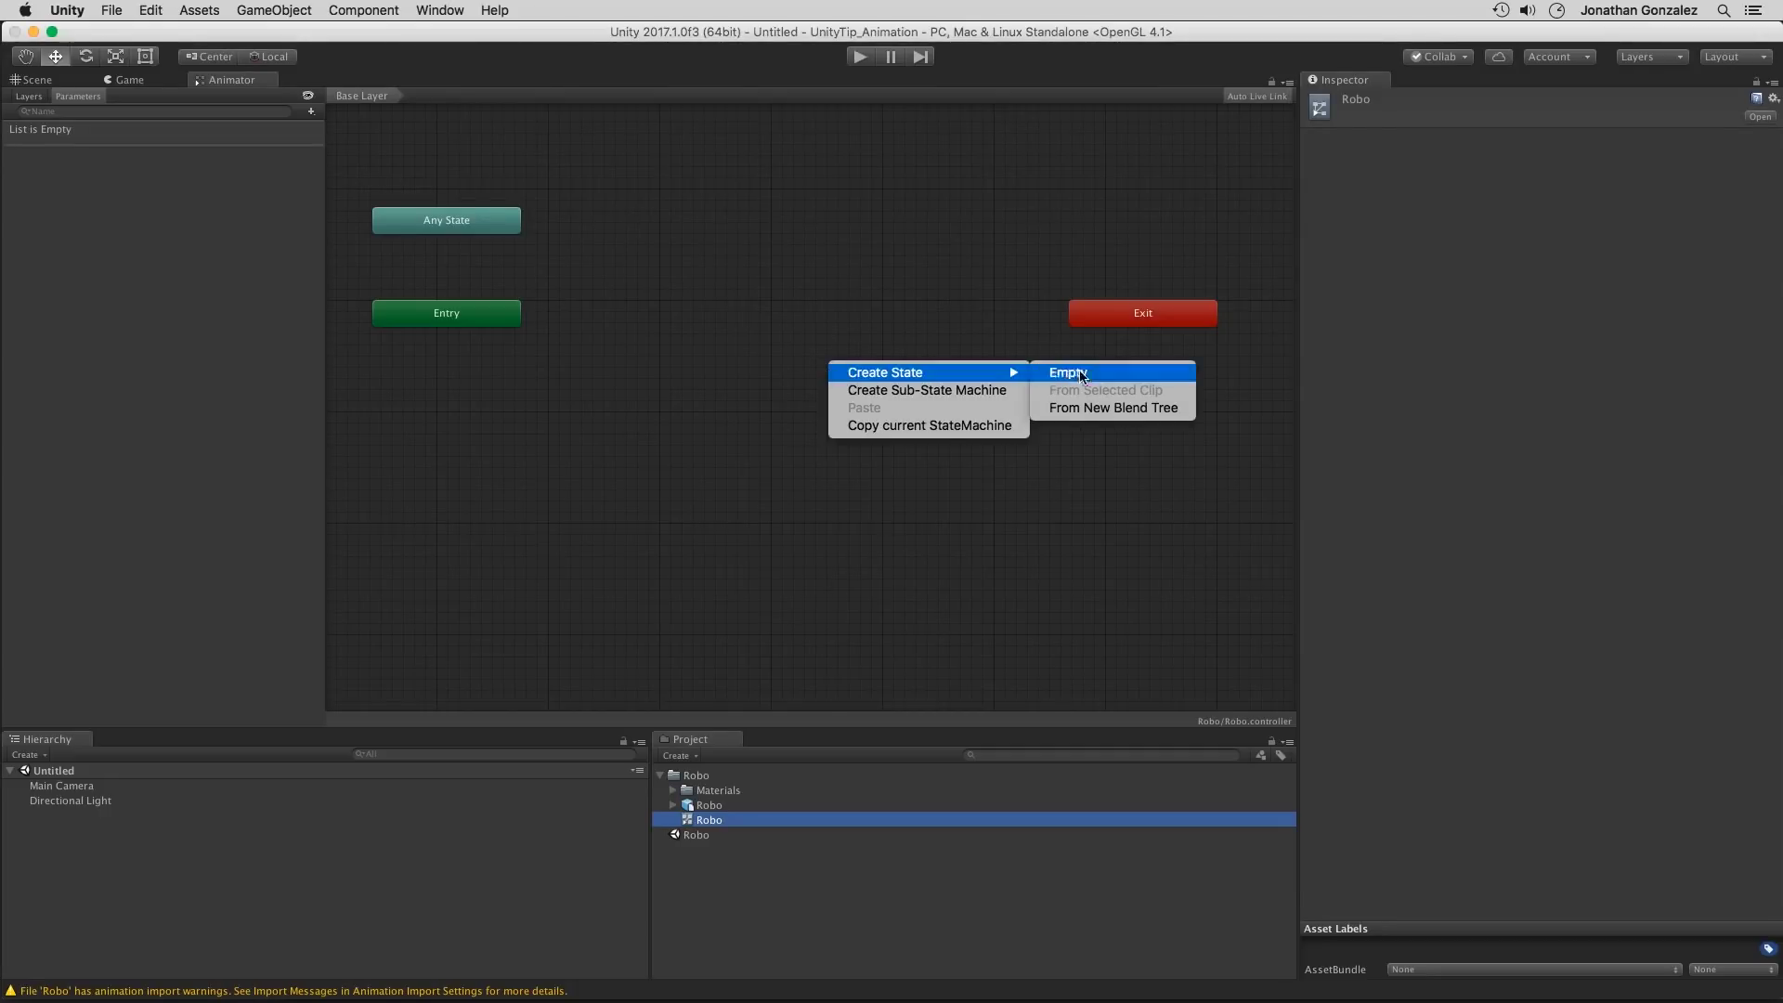
left_click(1071, 412)
left_click_drag(915, 398, 863, 320)
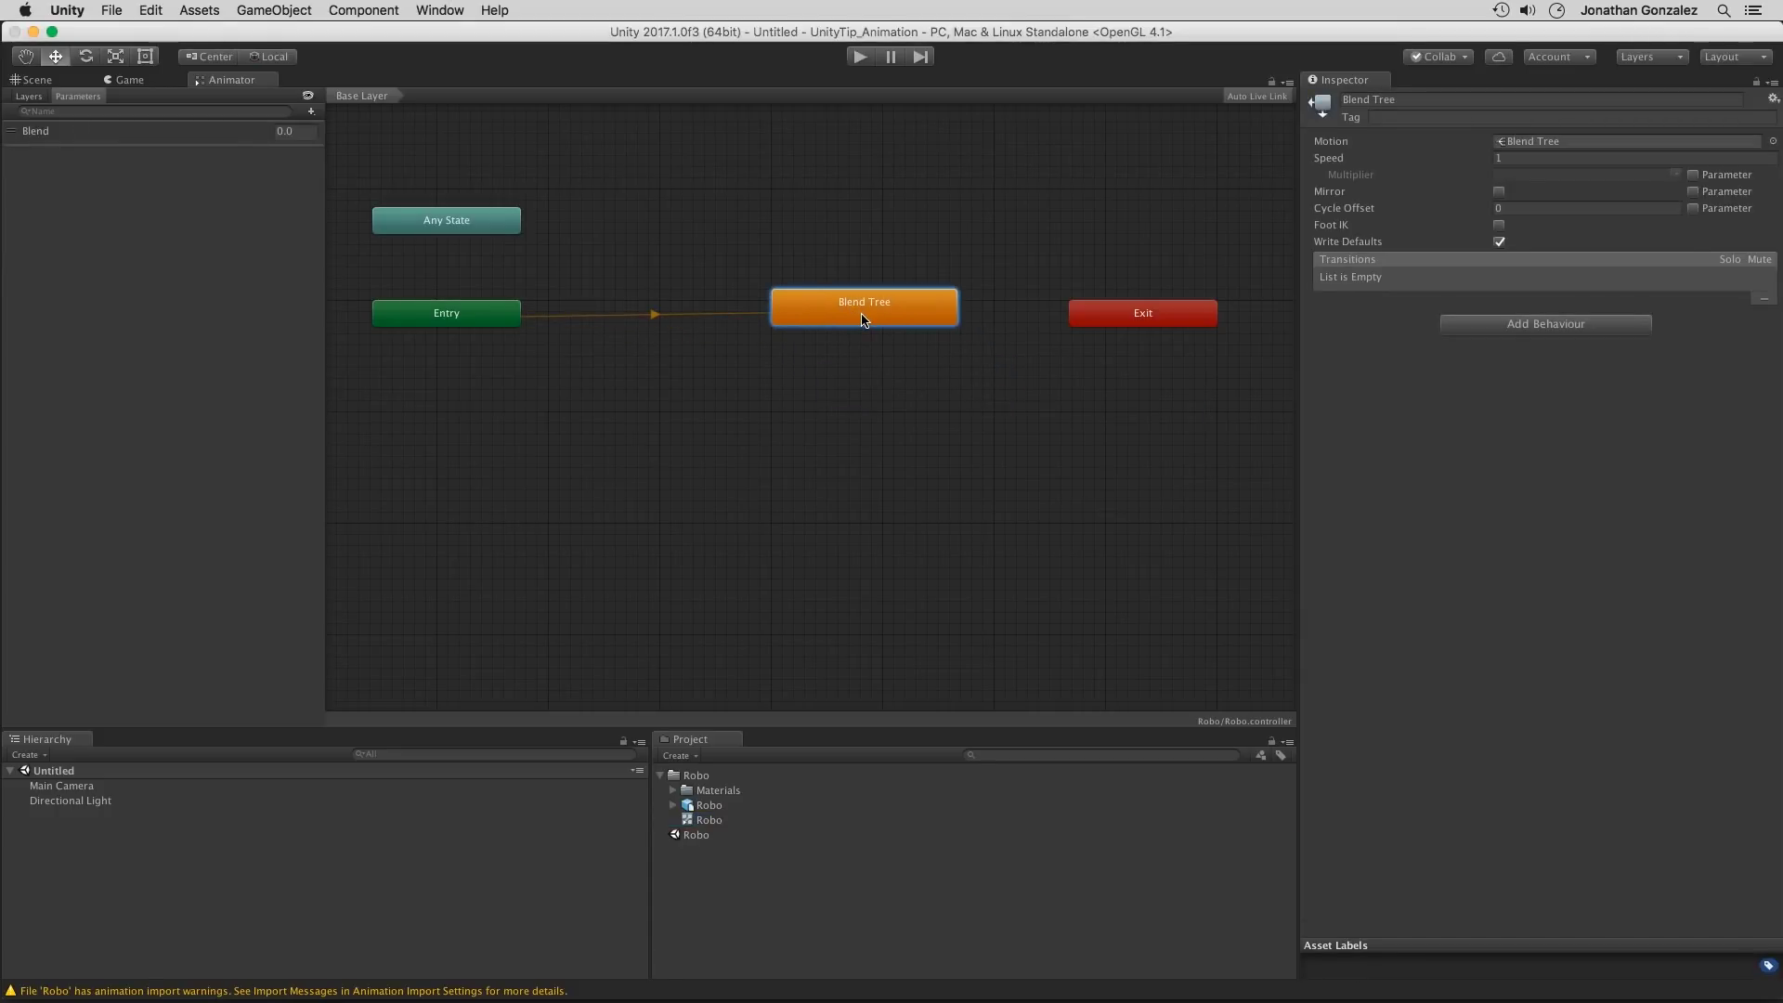
Step: Open the new blend tree and set its blend type to 2D Freeform Directional
double_click(863, 320)
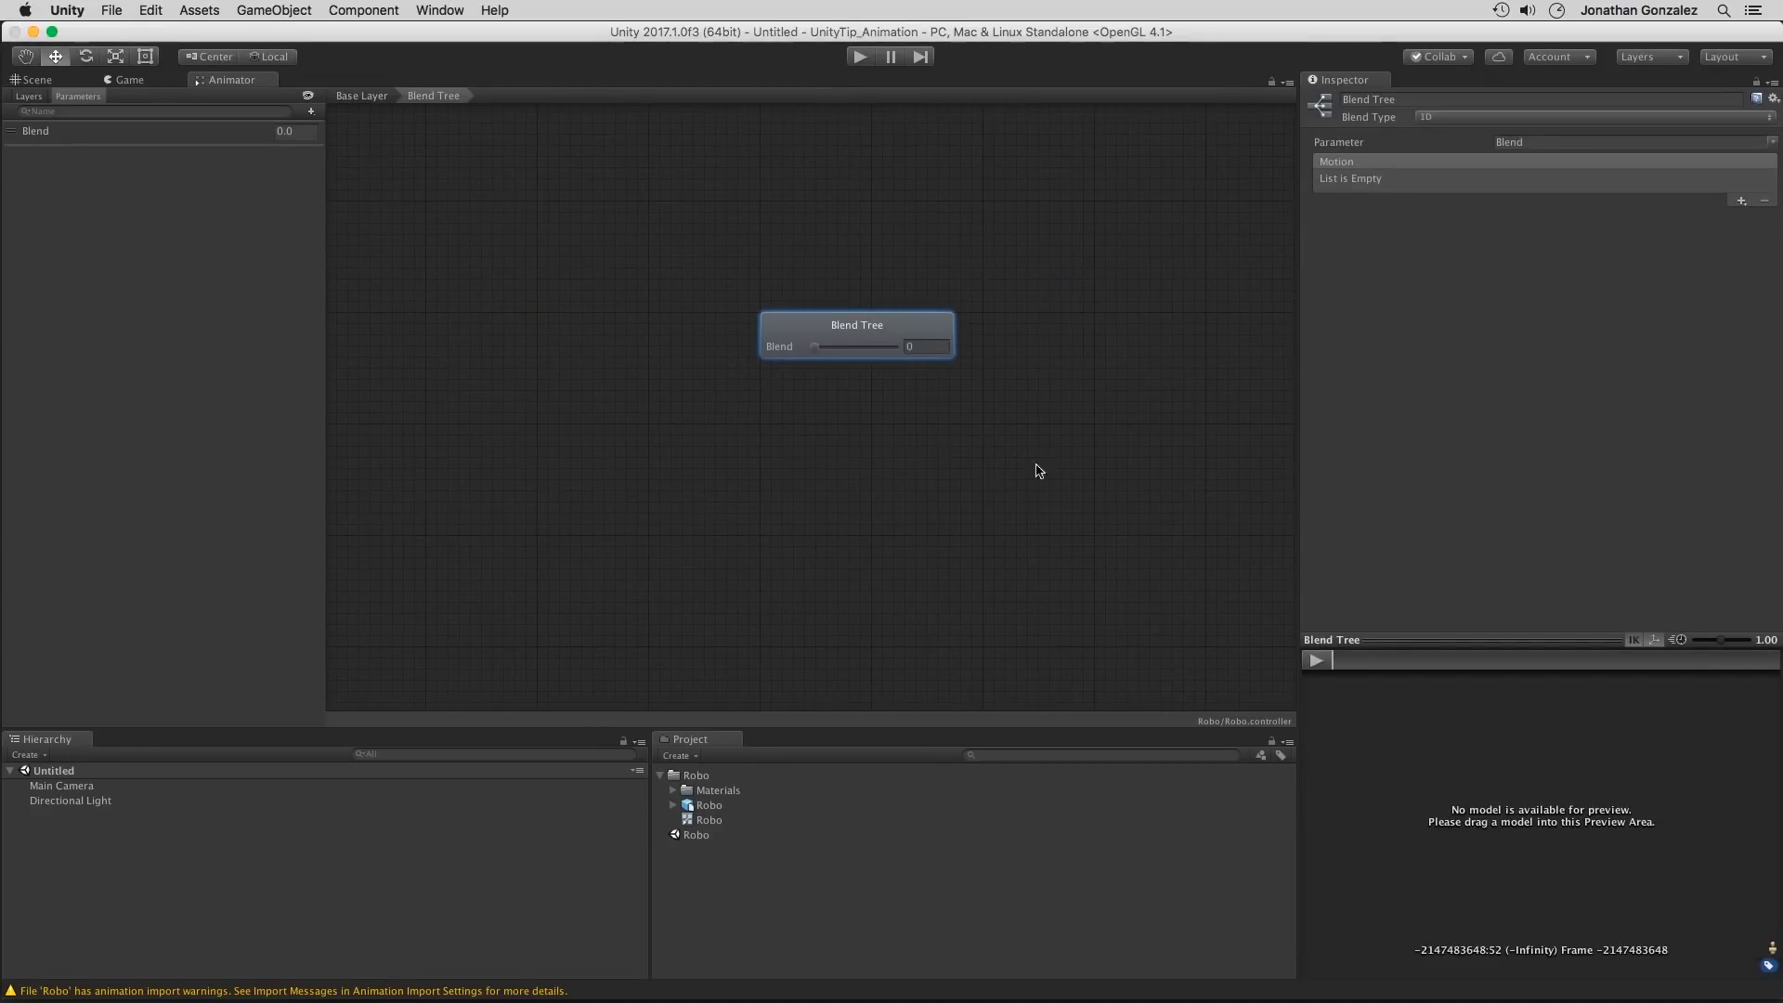
left_click(1450, 123)
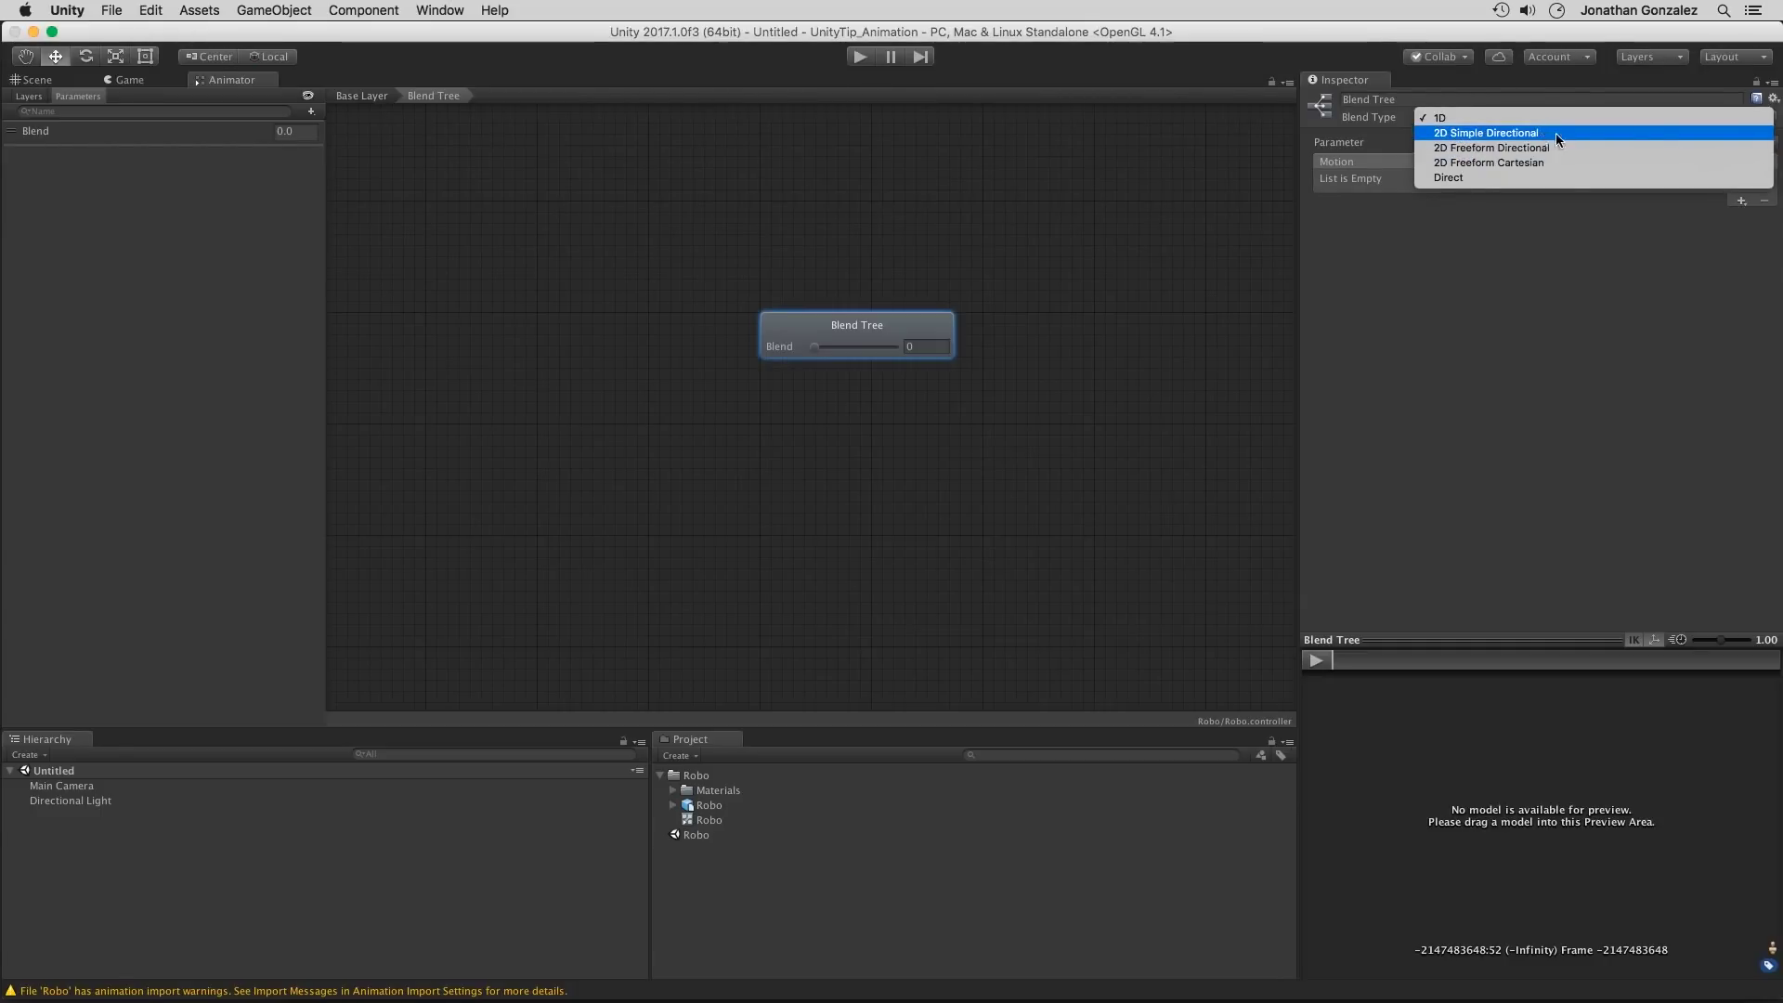
left_click(1493, 151)
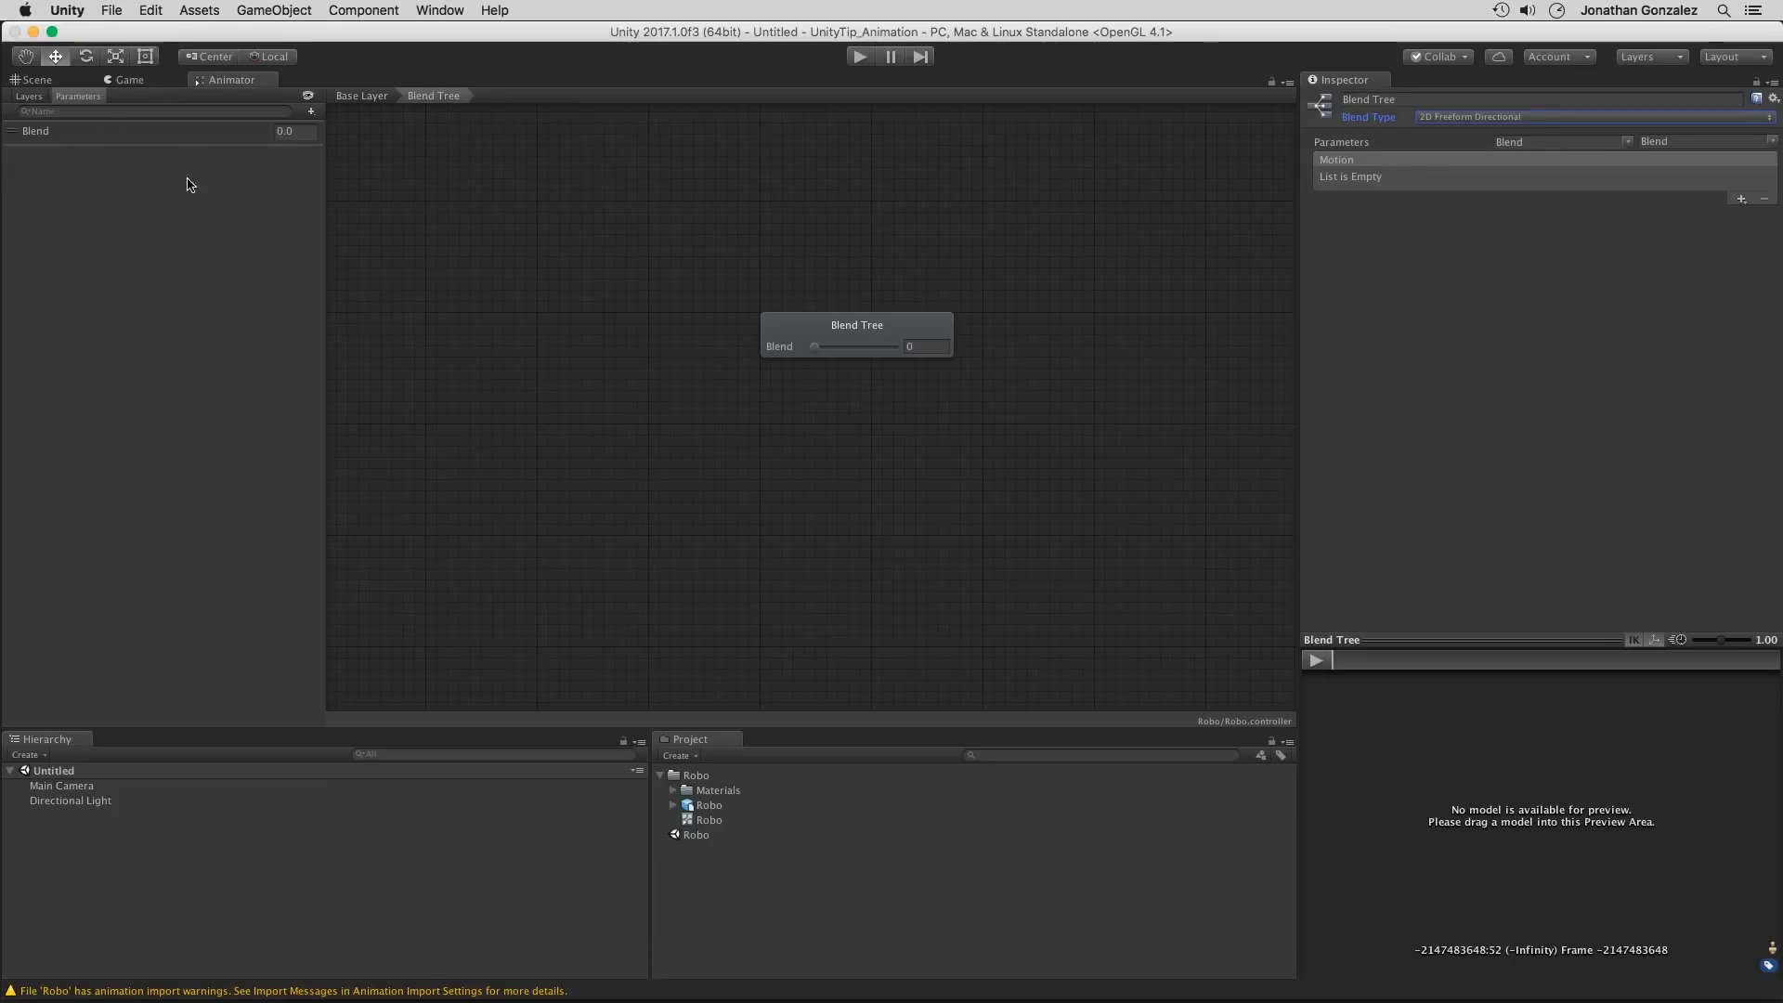
Step: Rename the Blend parameter to Horizontal_f
double_click(43, 135)
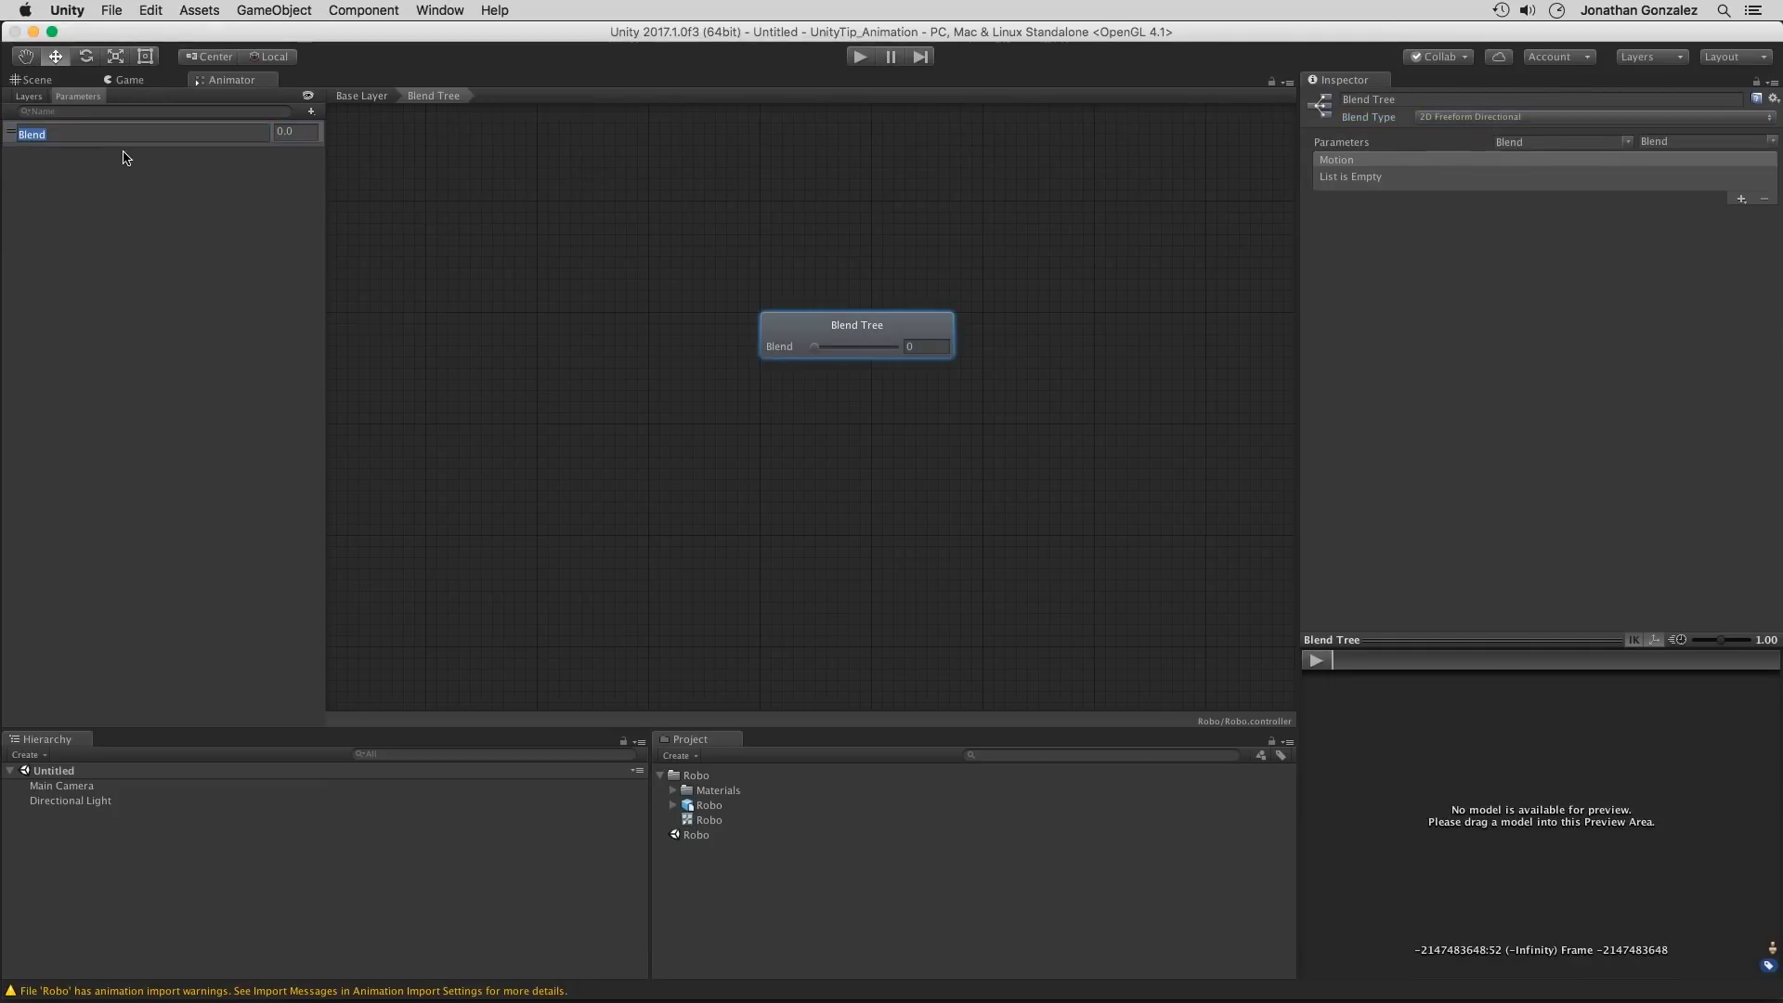
type("HOrizo")
key("BackSpace")
key("BackSpace")
key("BackSpace")
key("BackSpace")
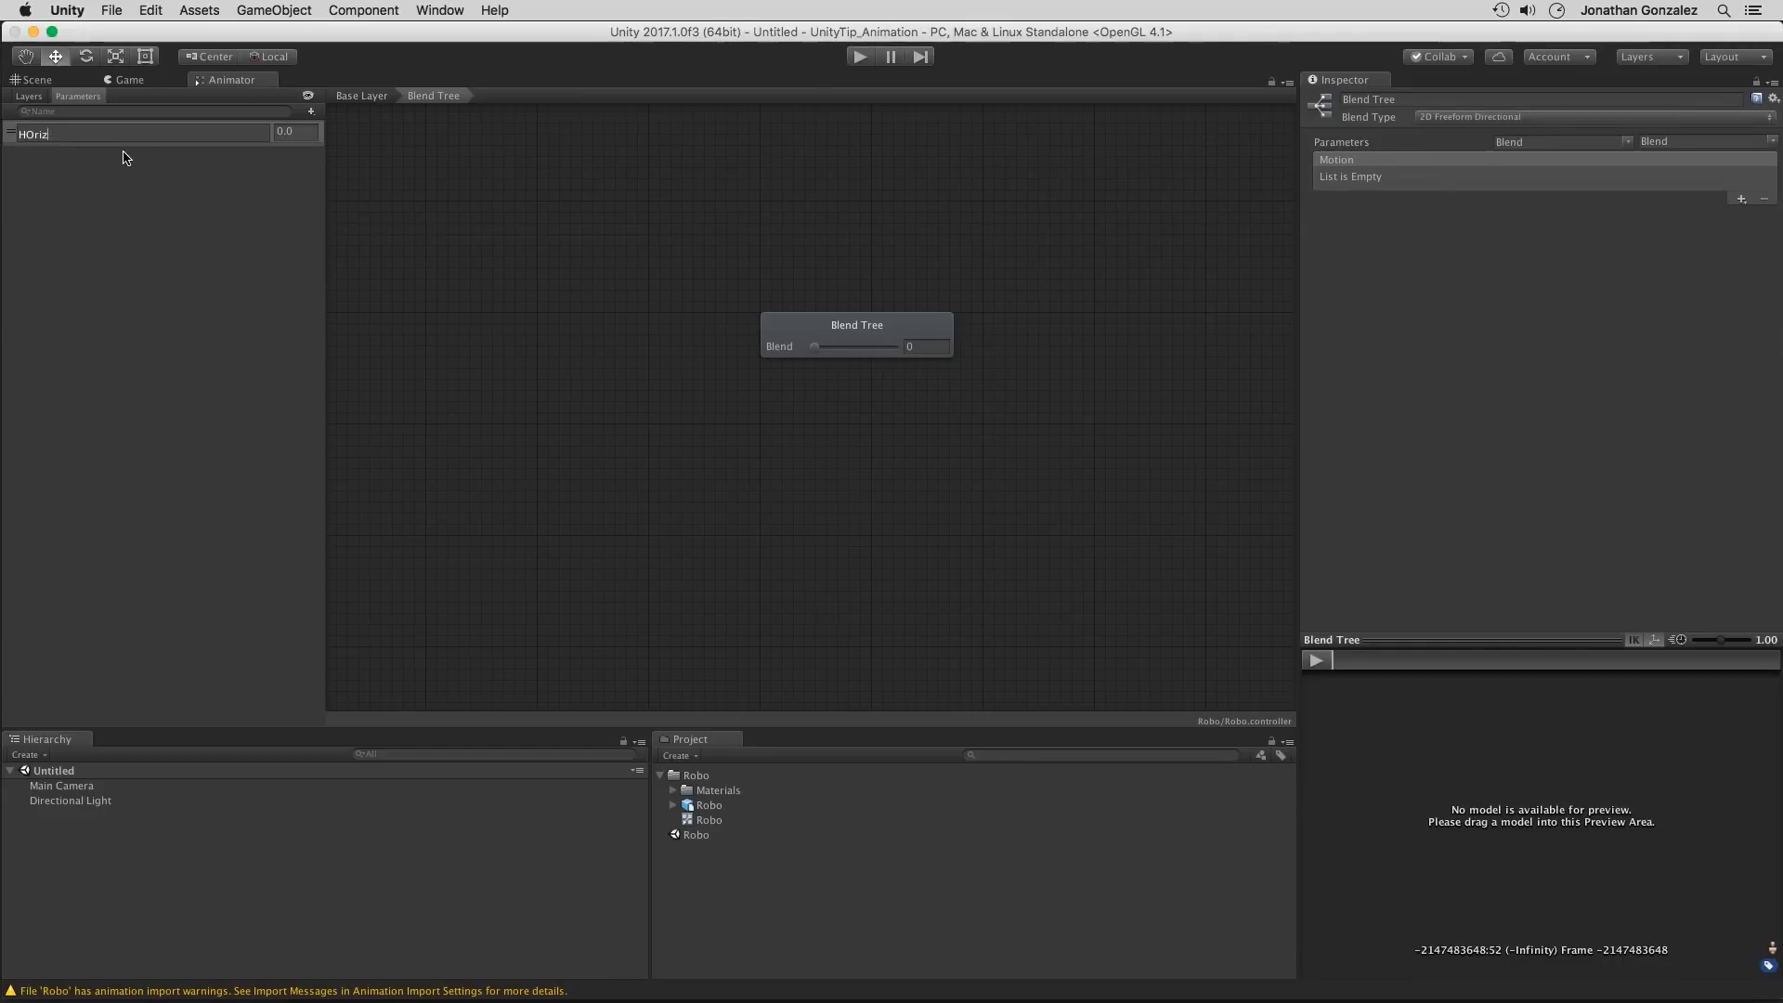
type("rizontal_f")
key("Return")
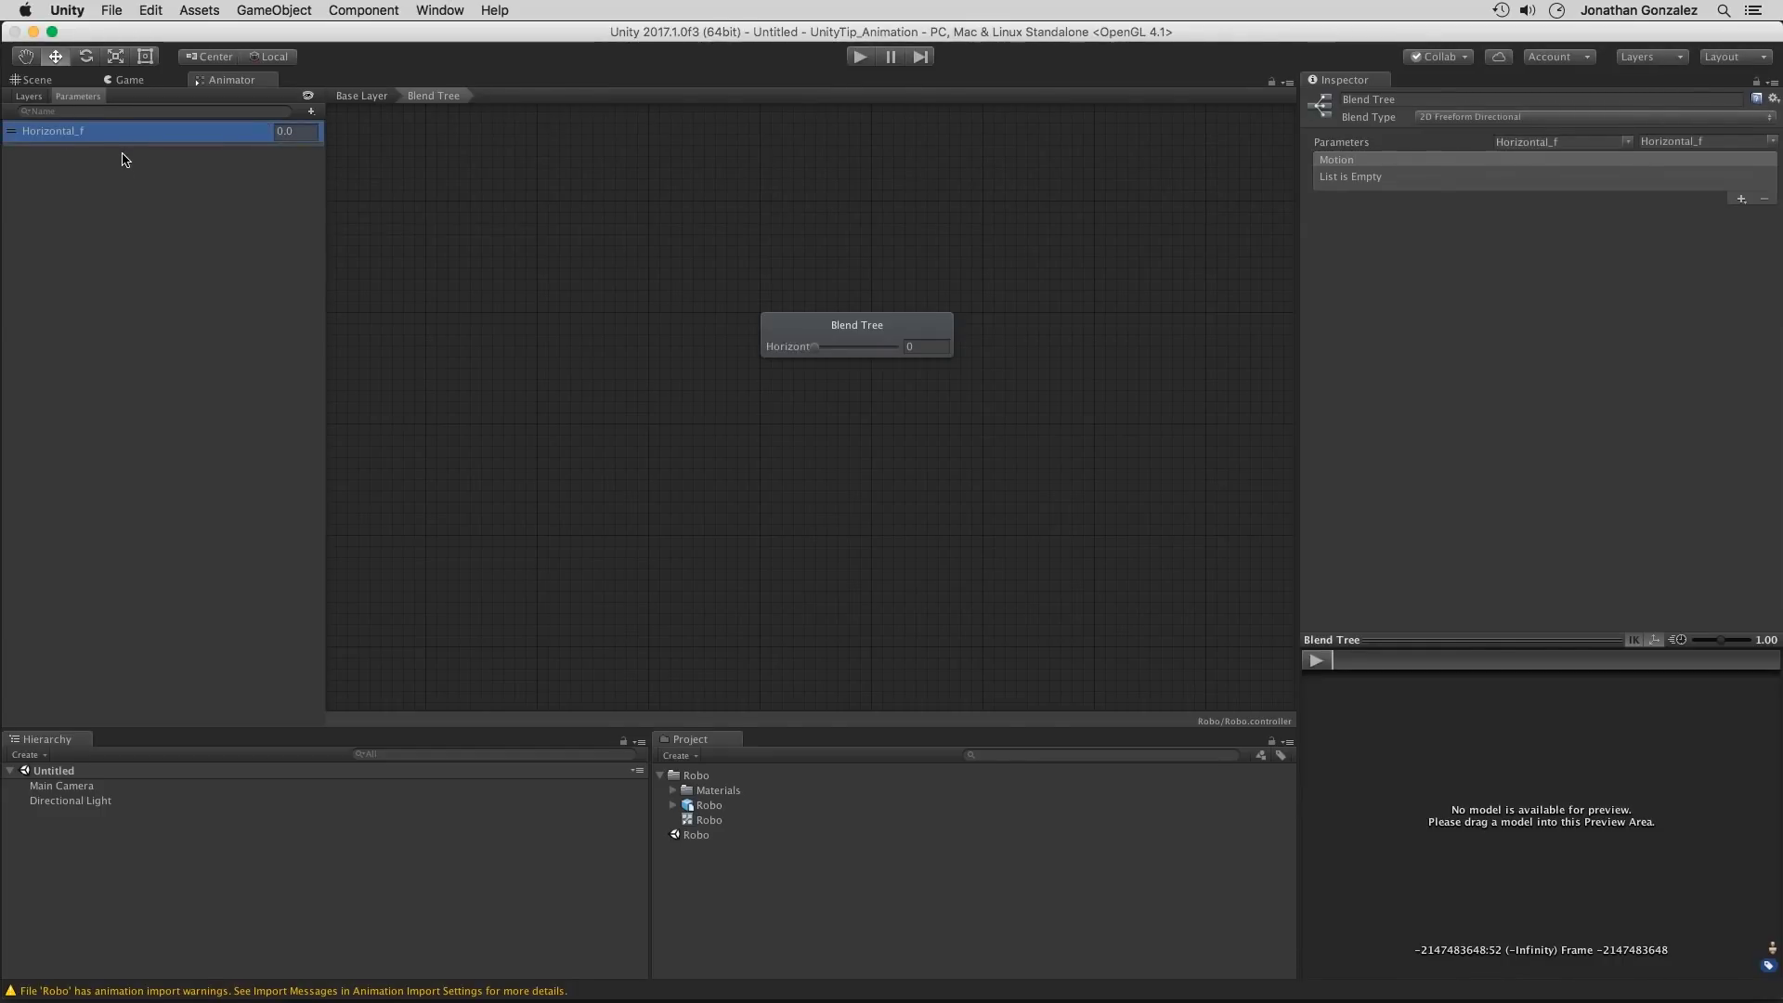
Step: Add a float parameter named Vertical_f and assign it as the blend tree's second parameter
left_click(313, 110)
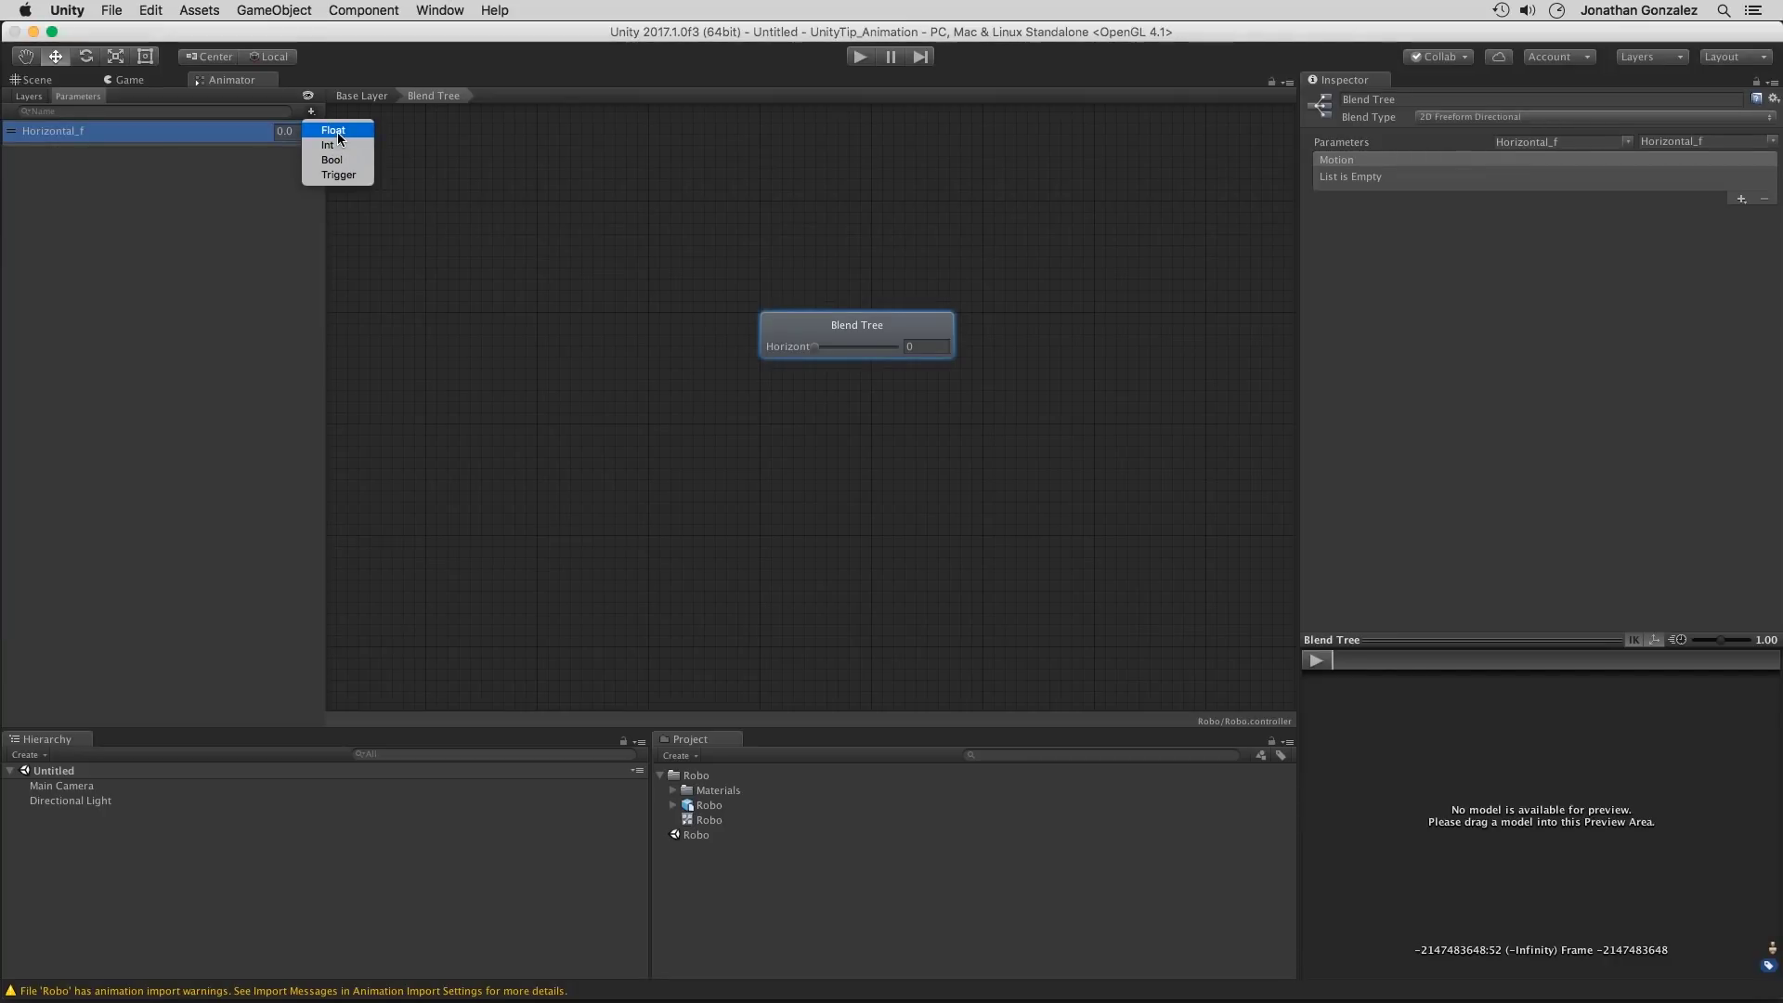
left_click(332, 130)
type("Ve")
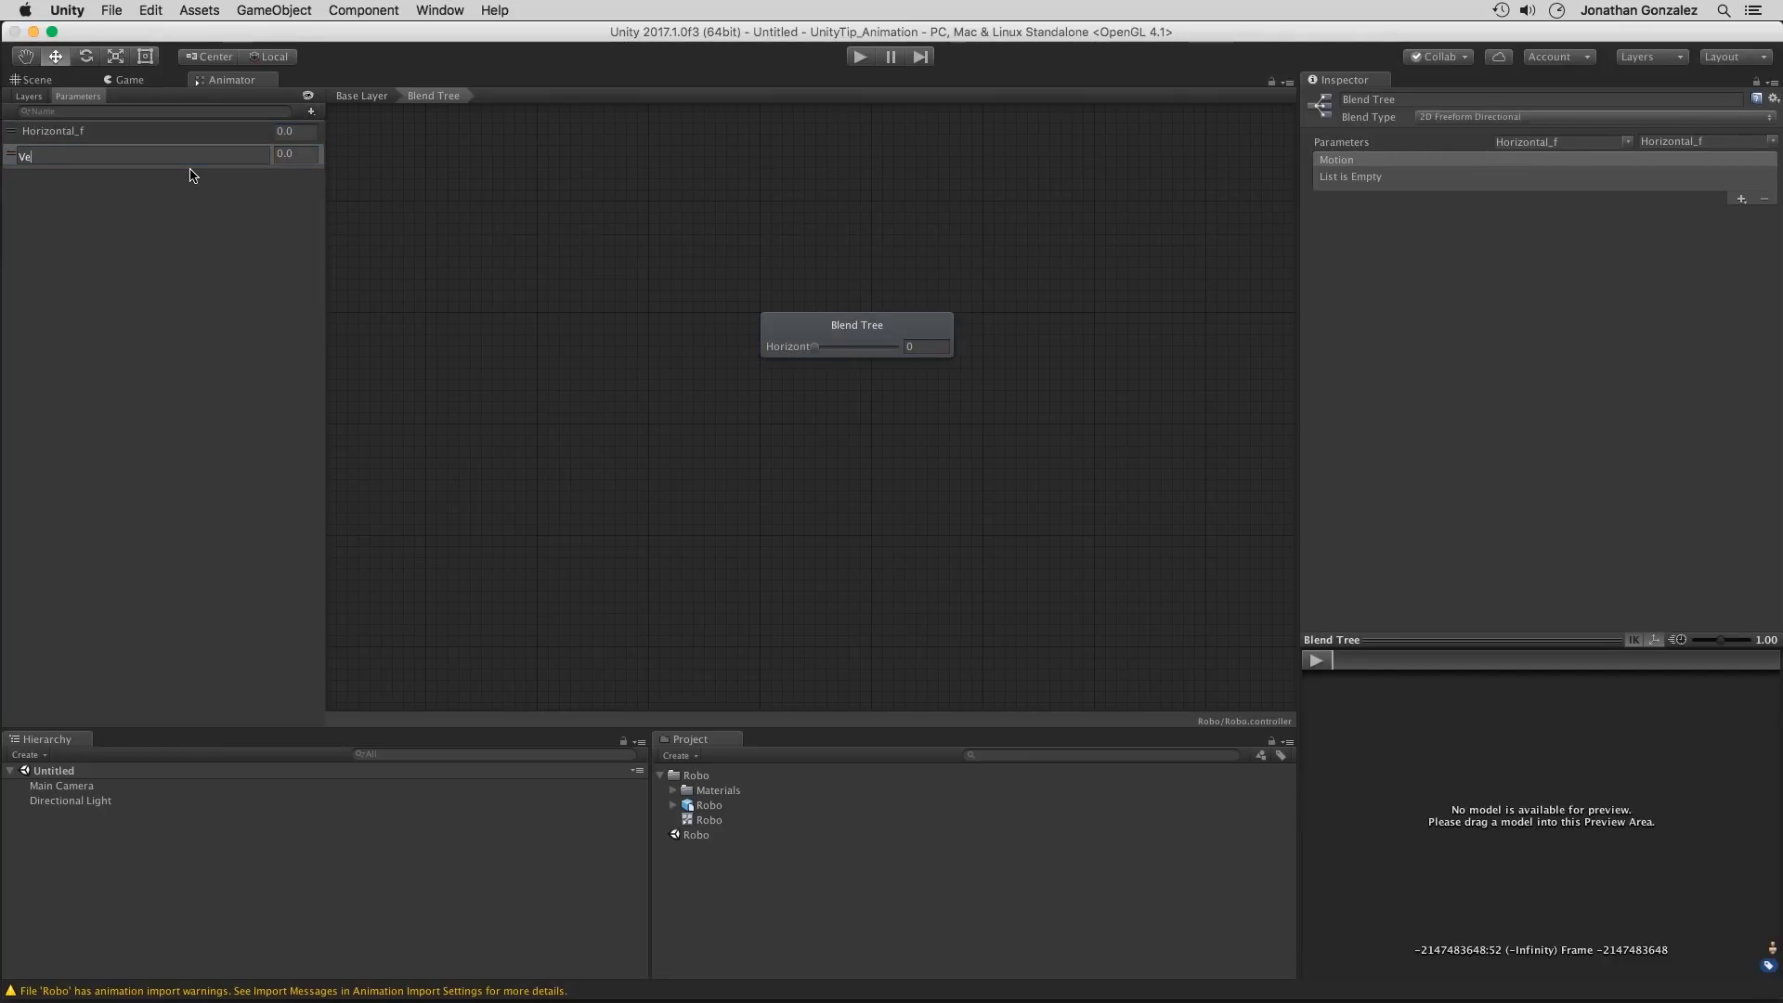
type("rtical_f")
key("Return")
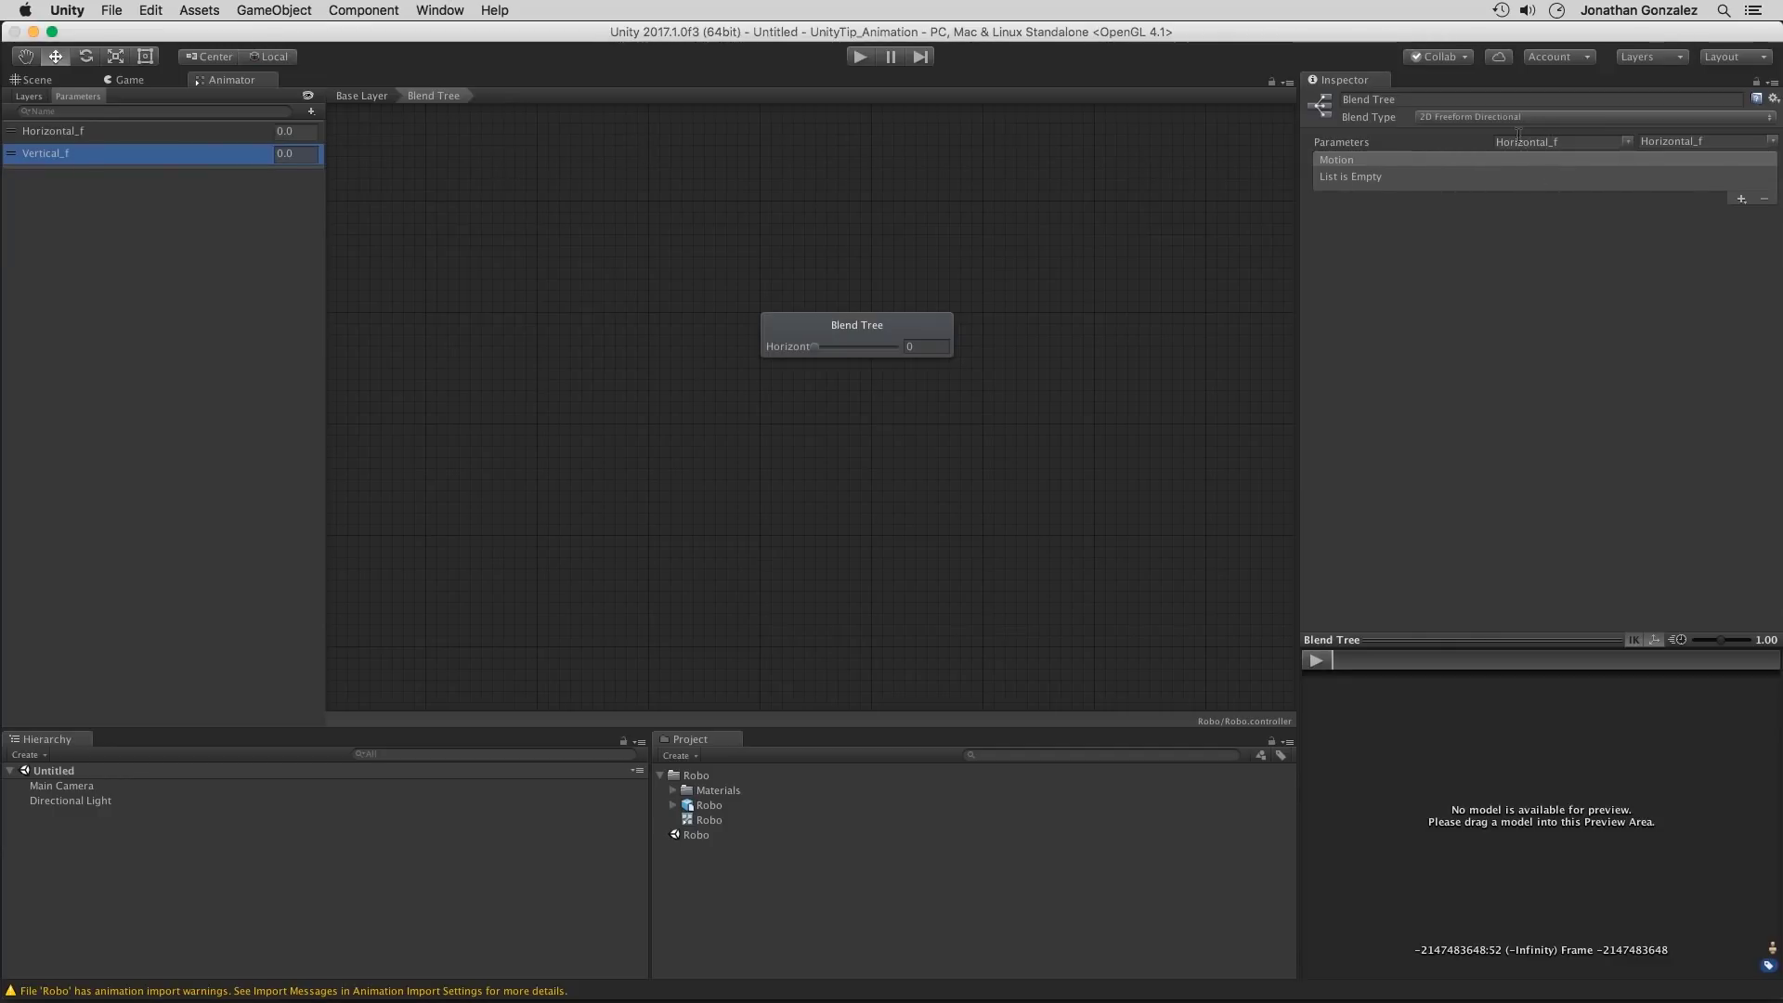
left_click(1716, 141)
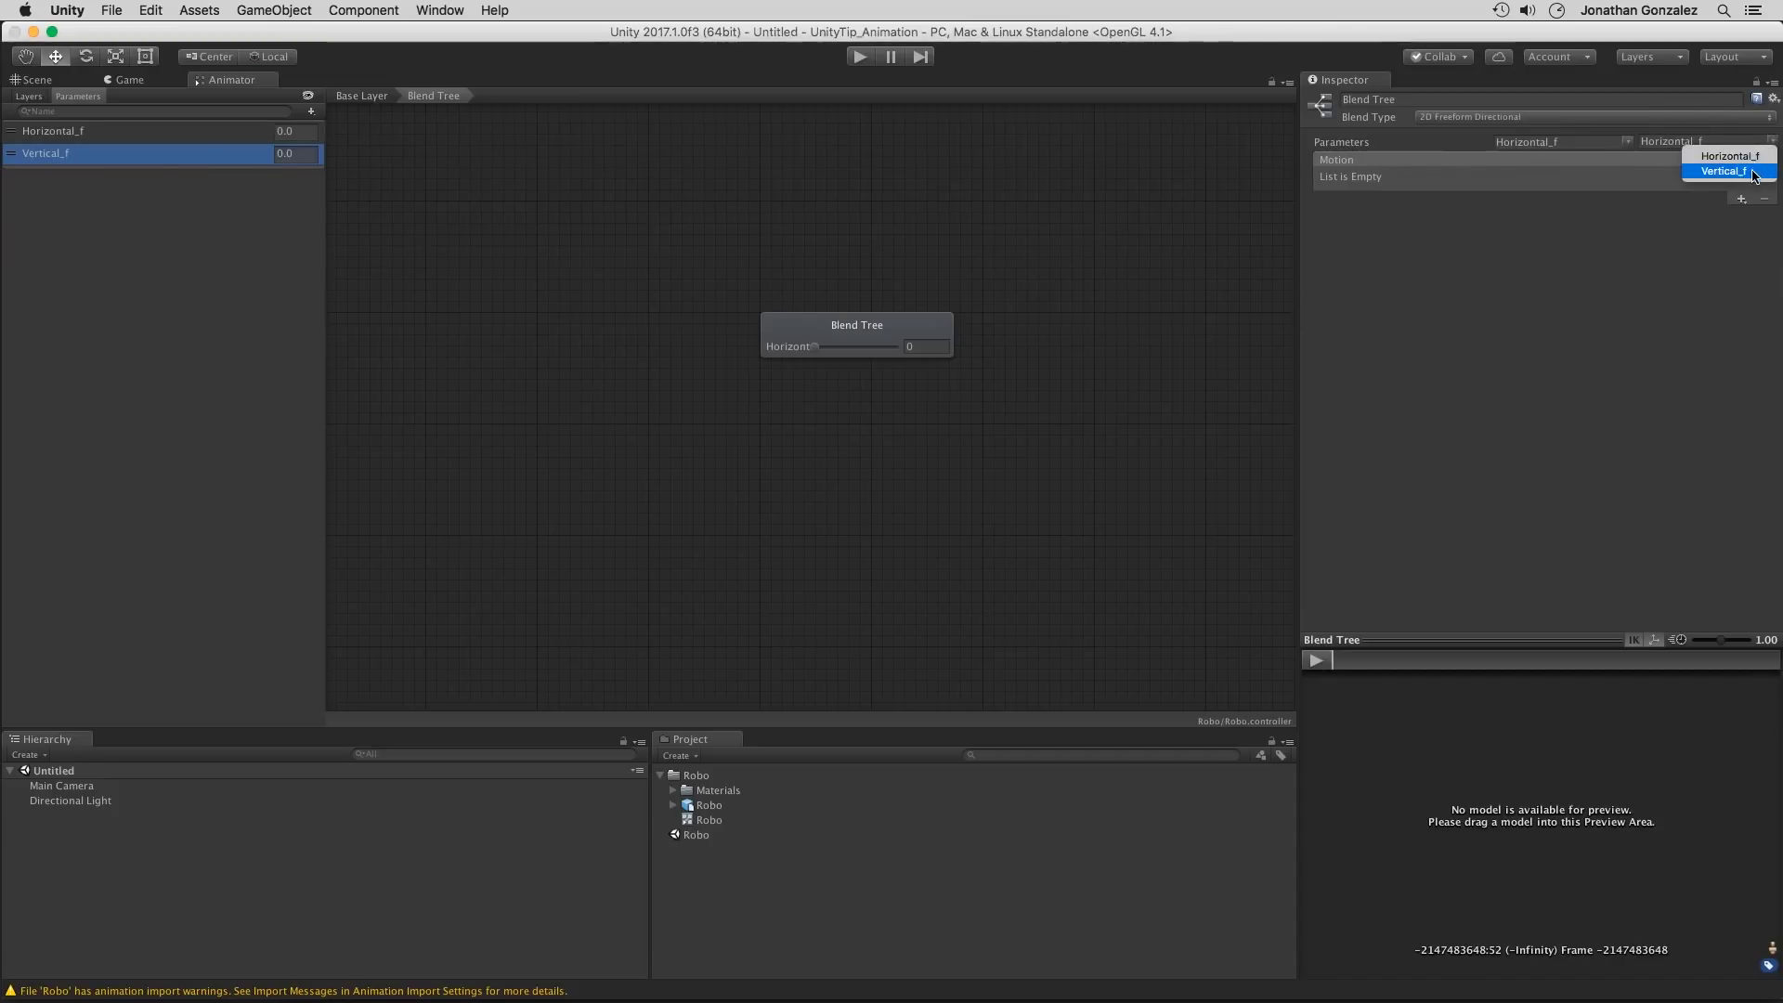
left_click(1713, 172)
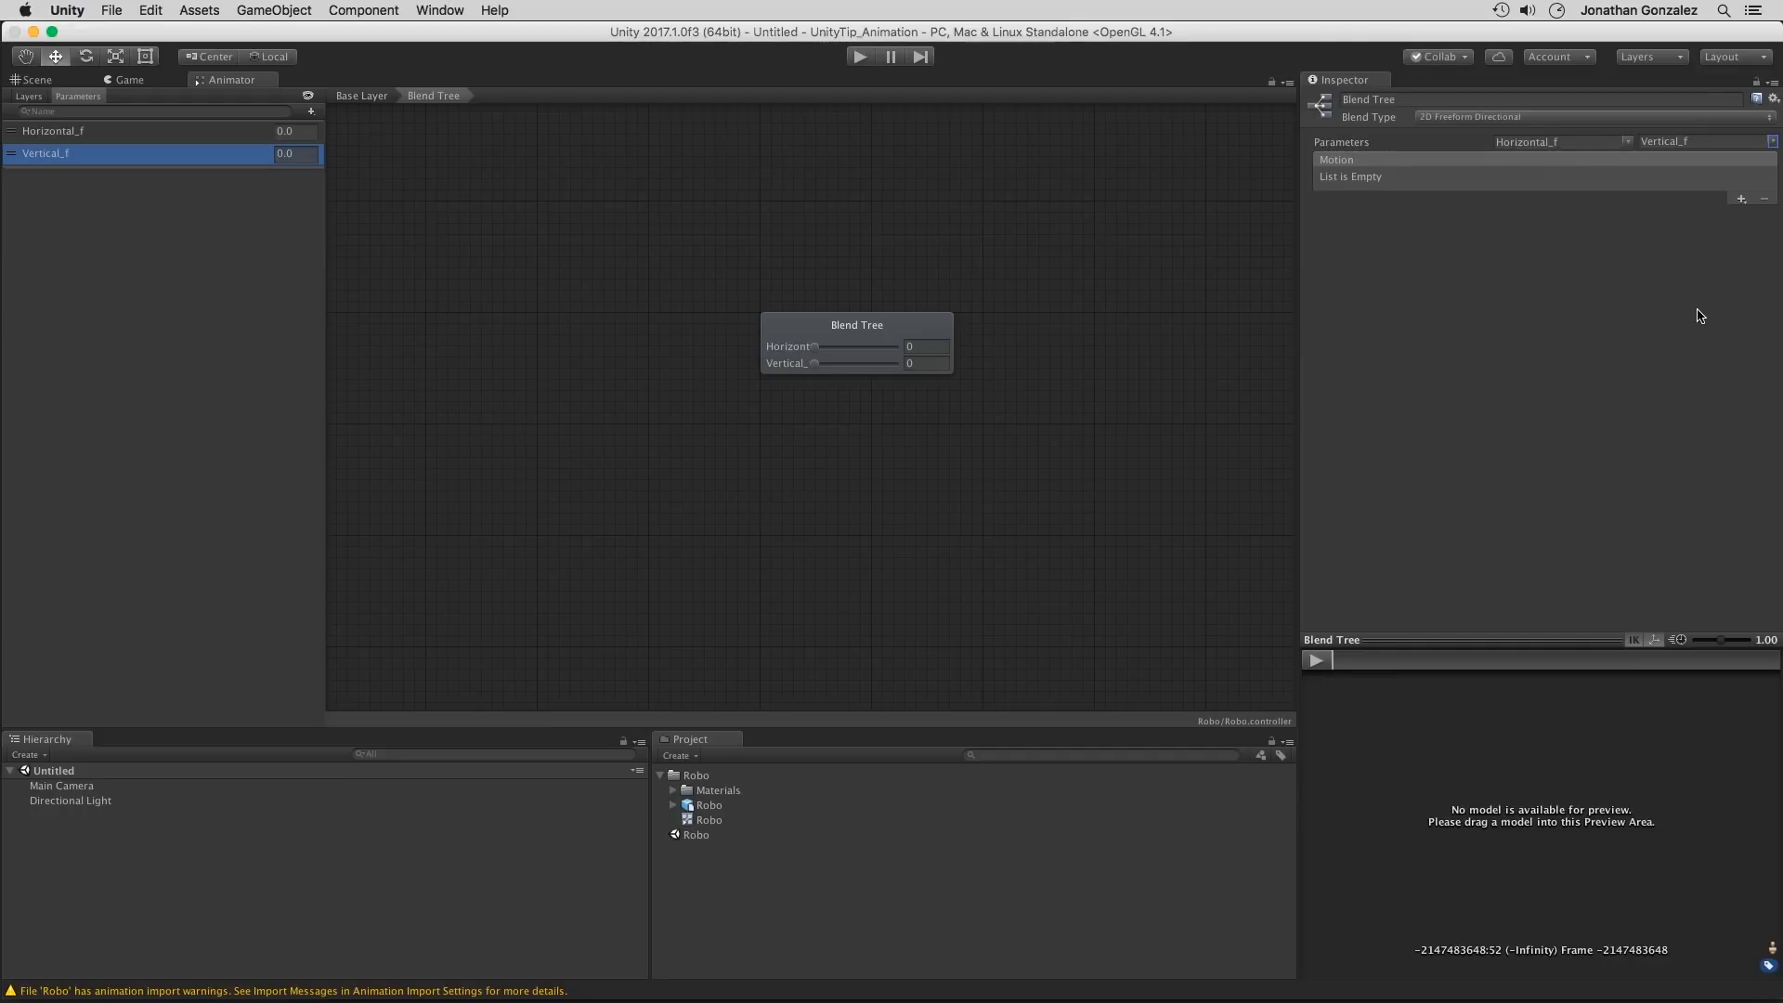
Step: Add six motion fields to the blend tree's motion list
left_click(1743, 200)
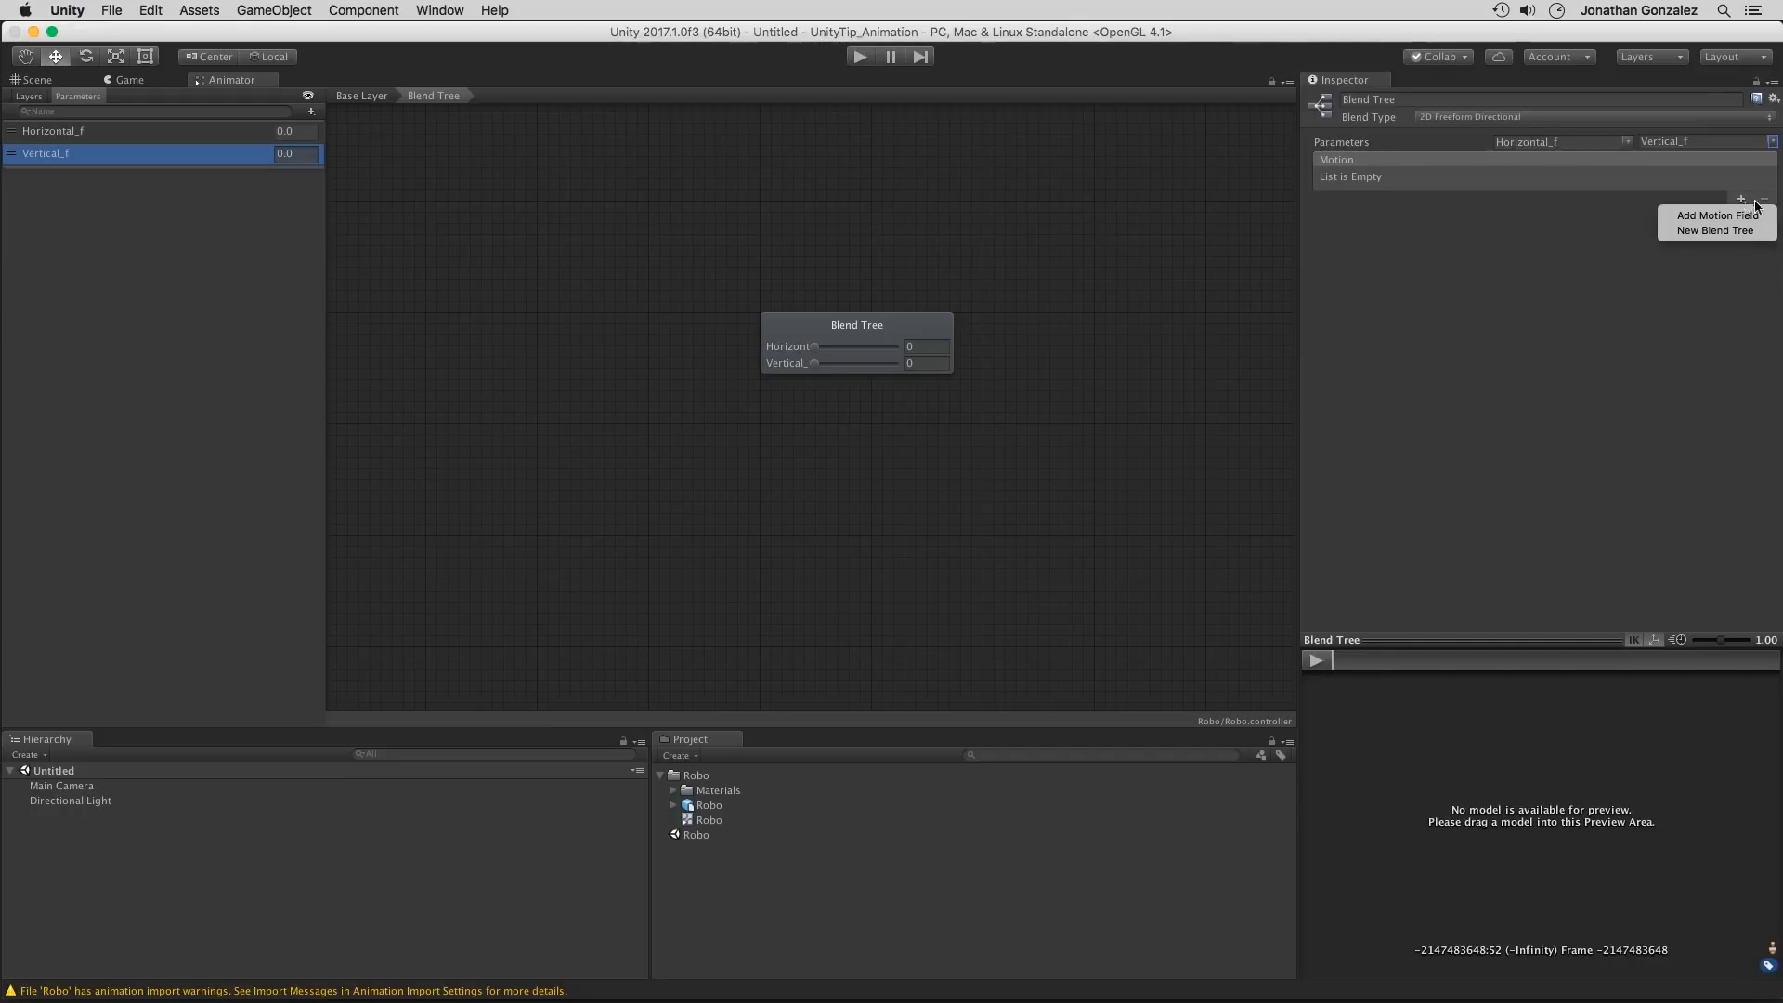
left_click(1725, 217)
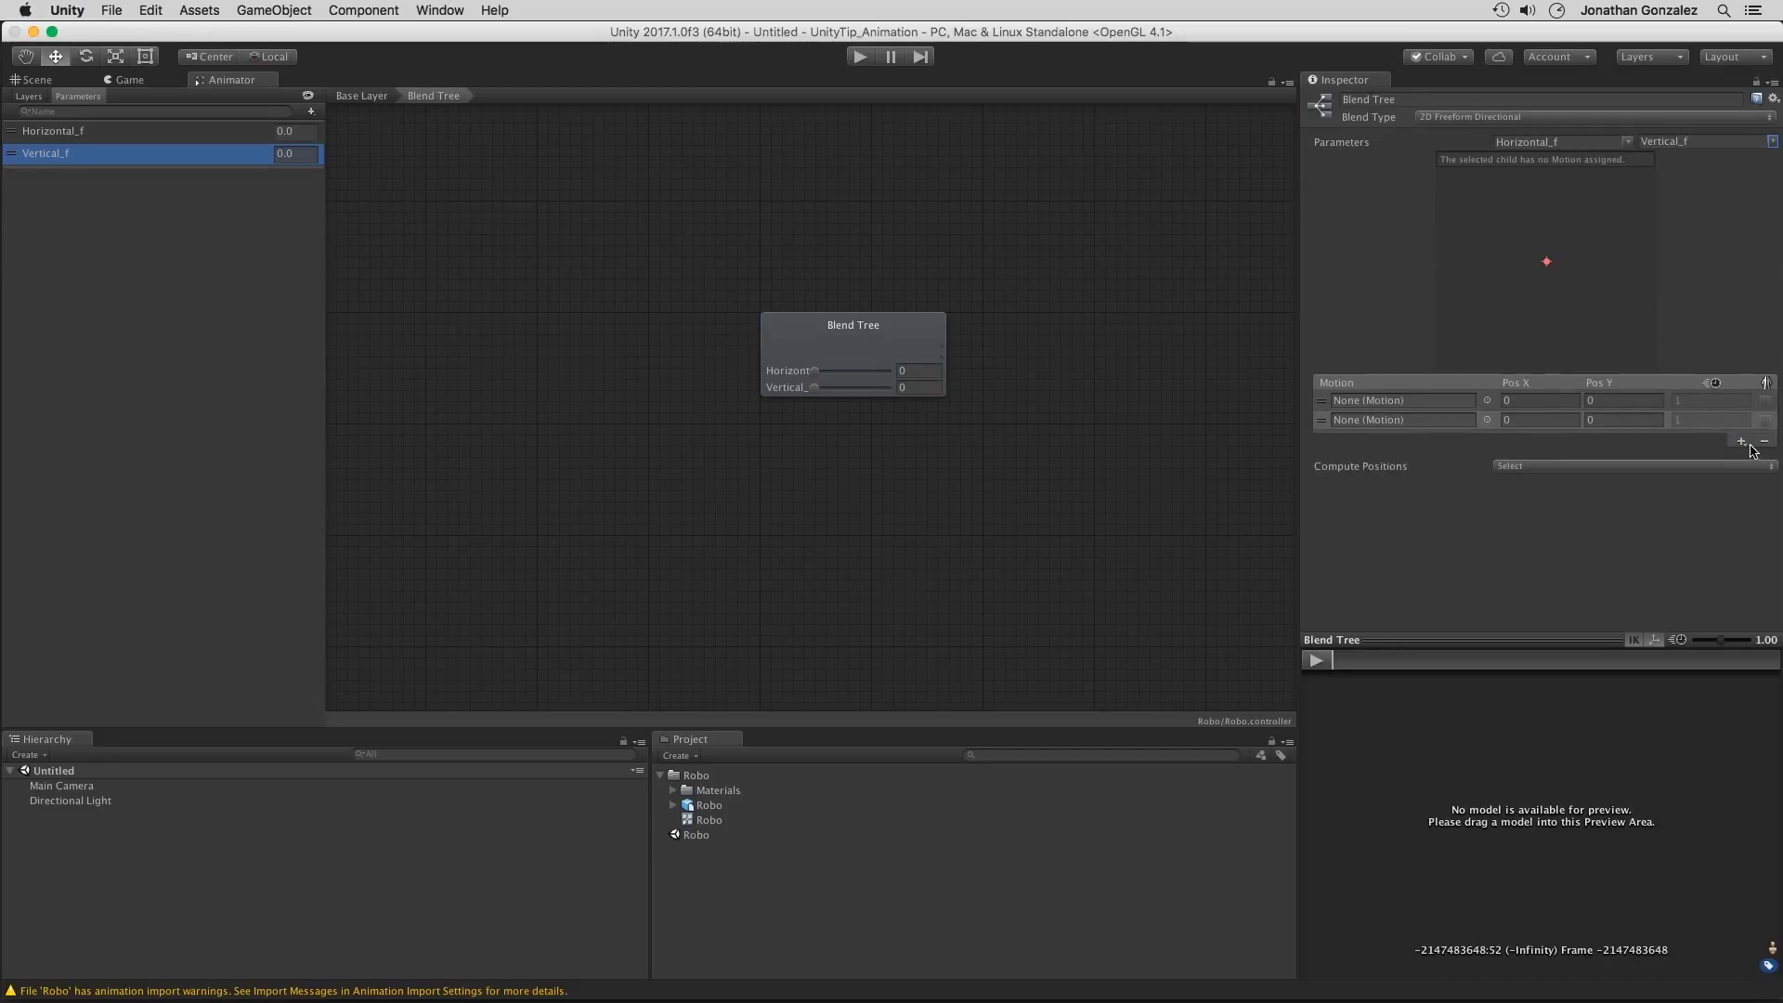
left_click(1741, 443)
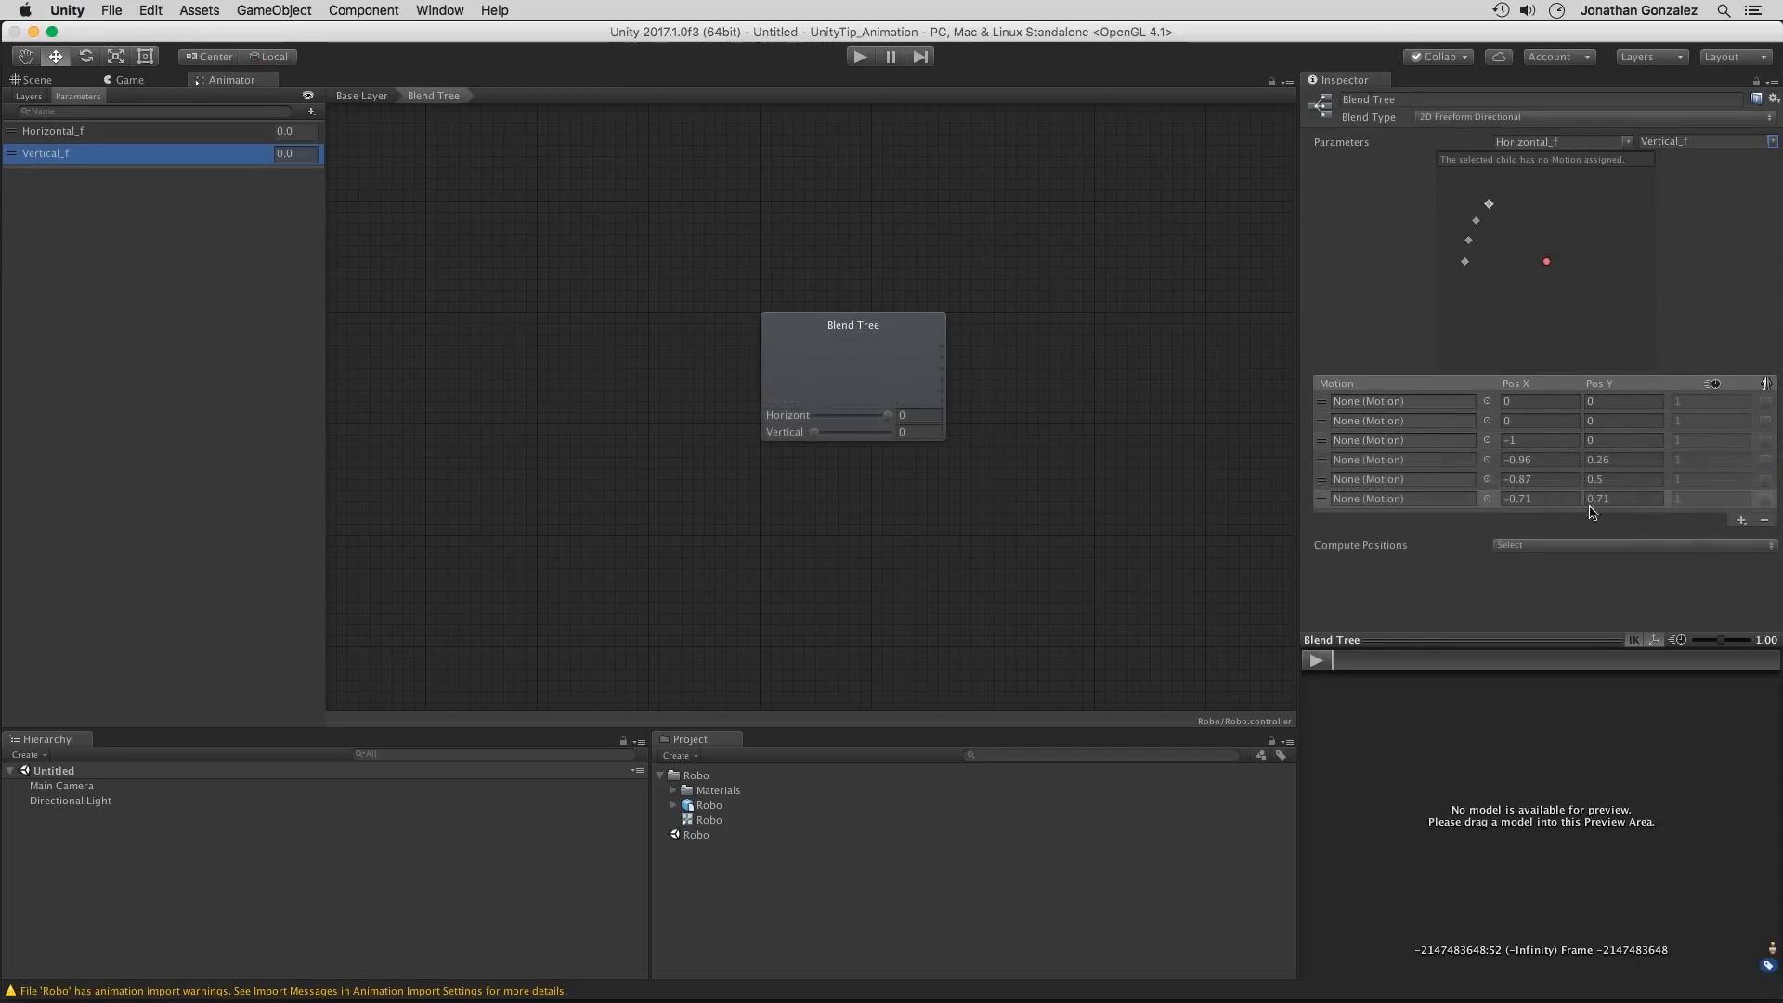
Step: Assign the Idle clip to the first motion field of the blend tree
left_click(1487, 402)
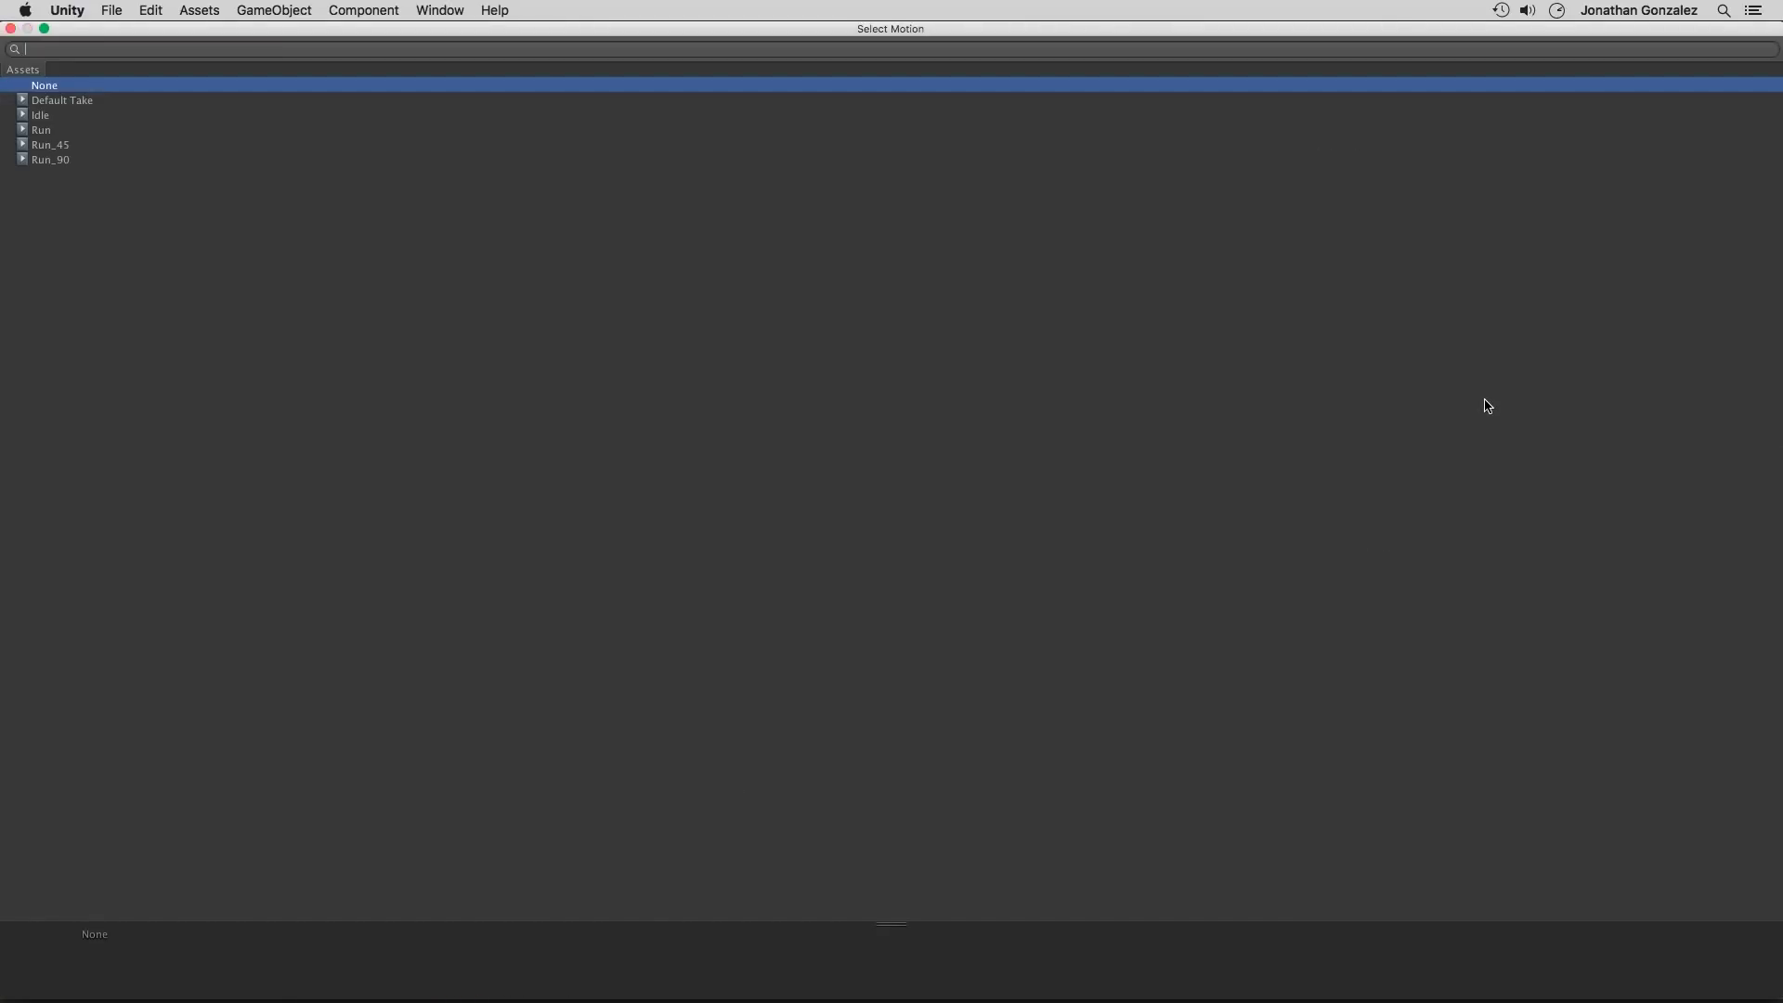
double_click(47, 115)
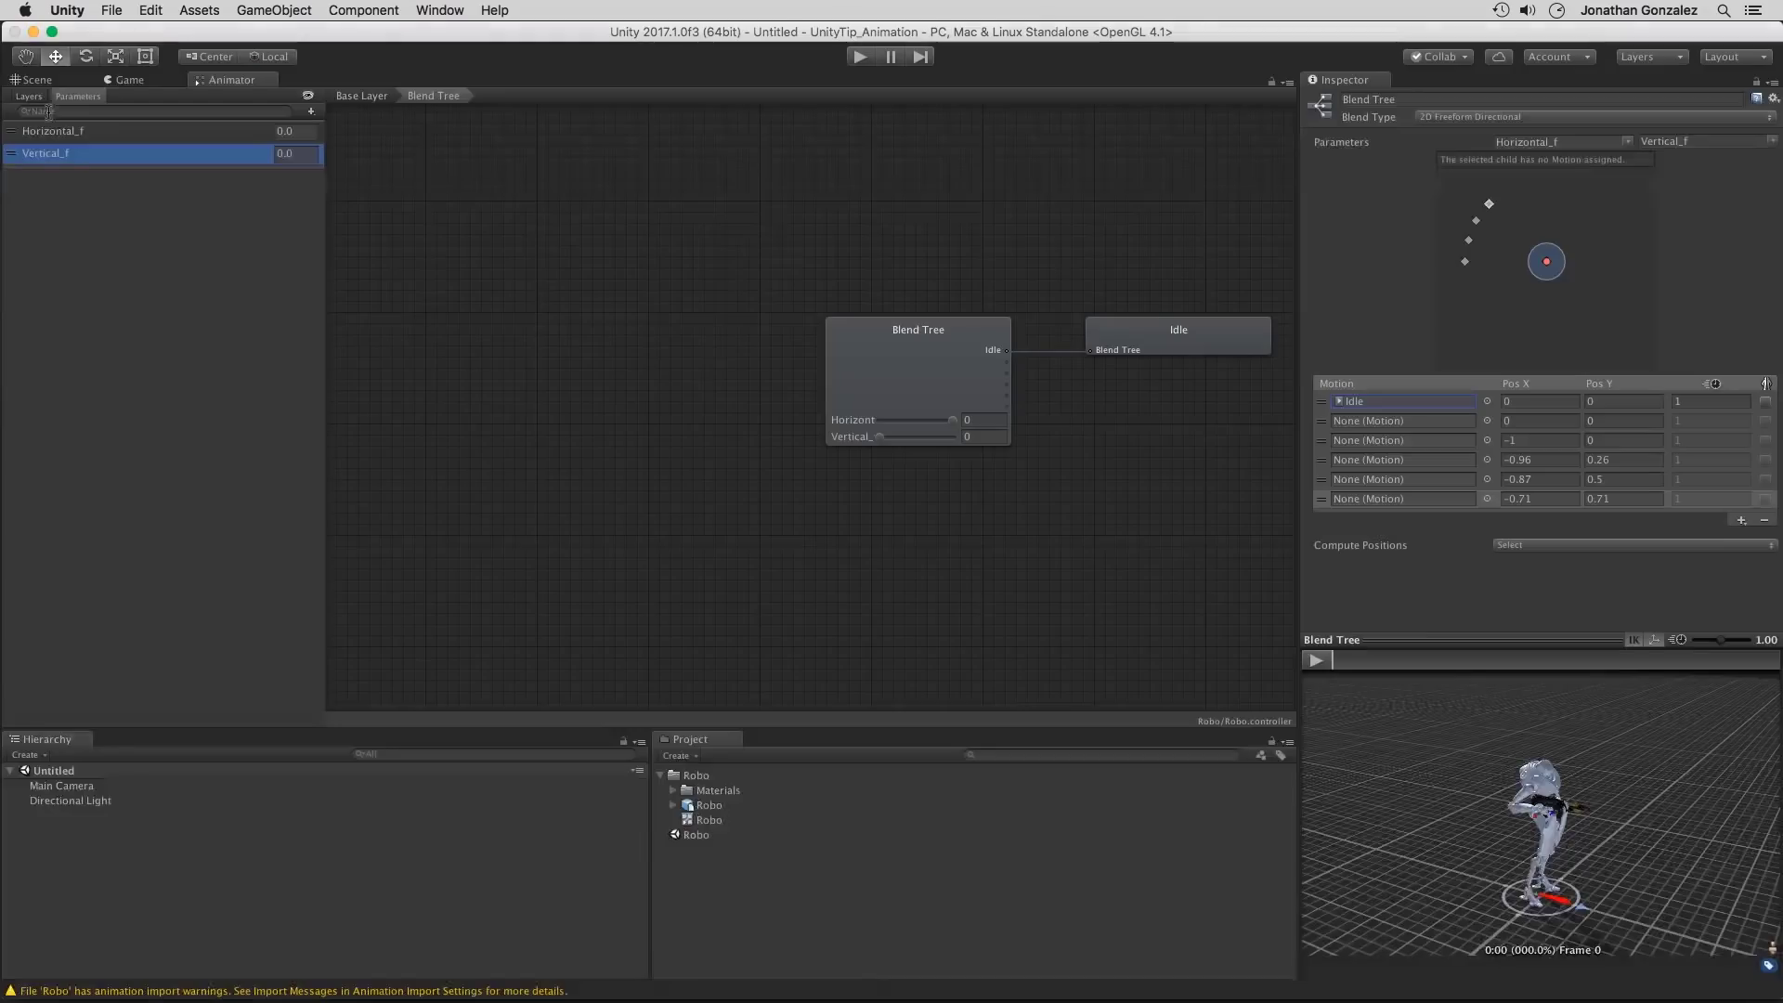
left_click(1525, 403)
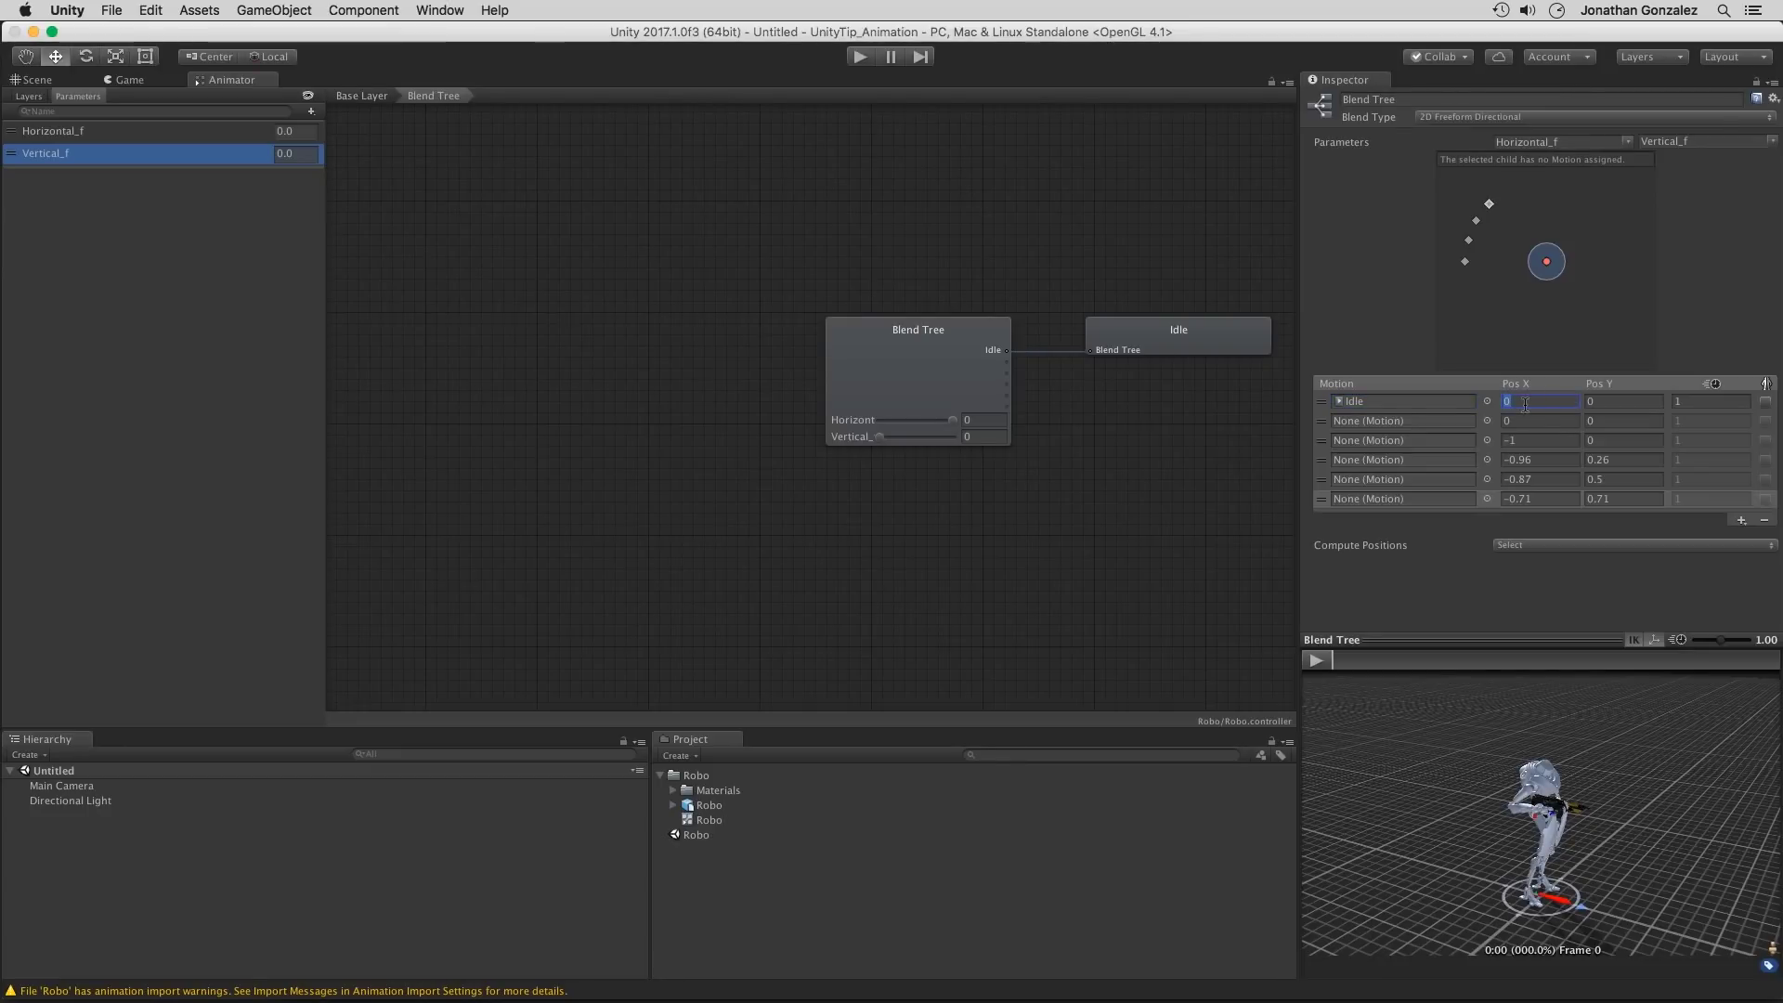
Step: Assign the Run clip to the second motion field and enter 1 as its Pos Y
left_click(1487, 421)
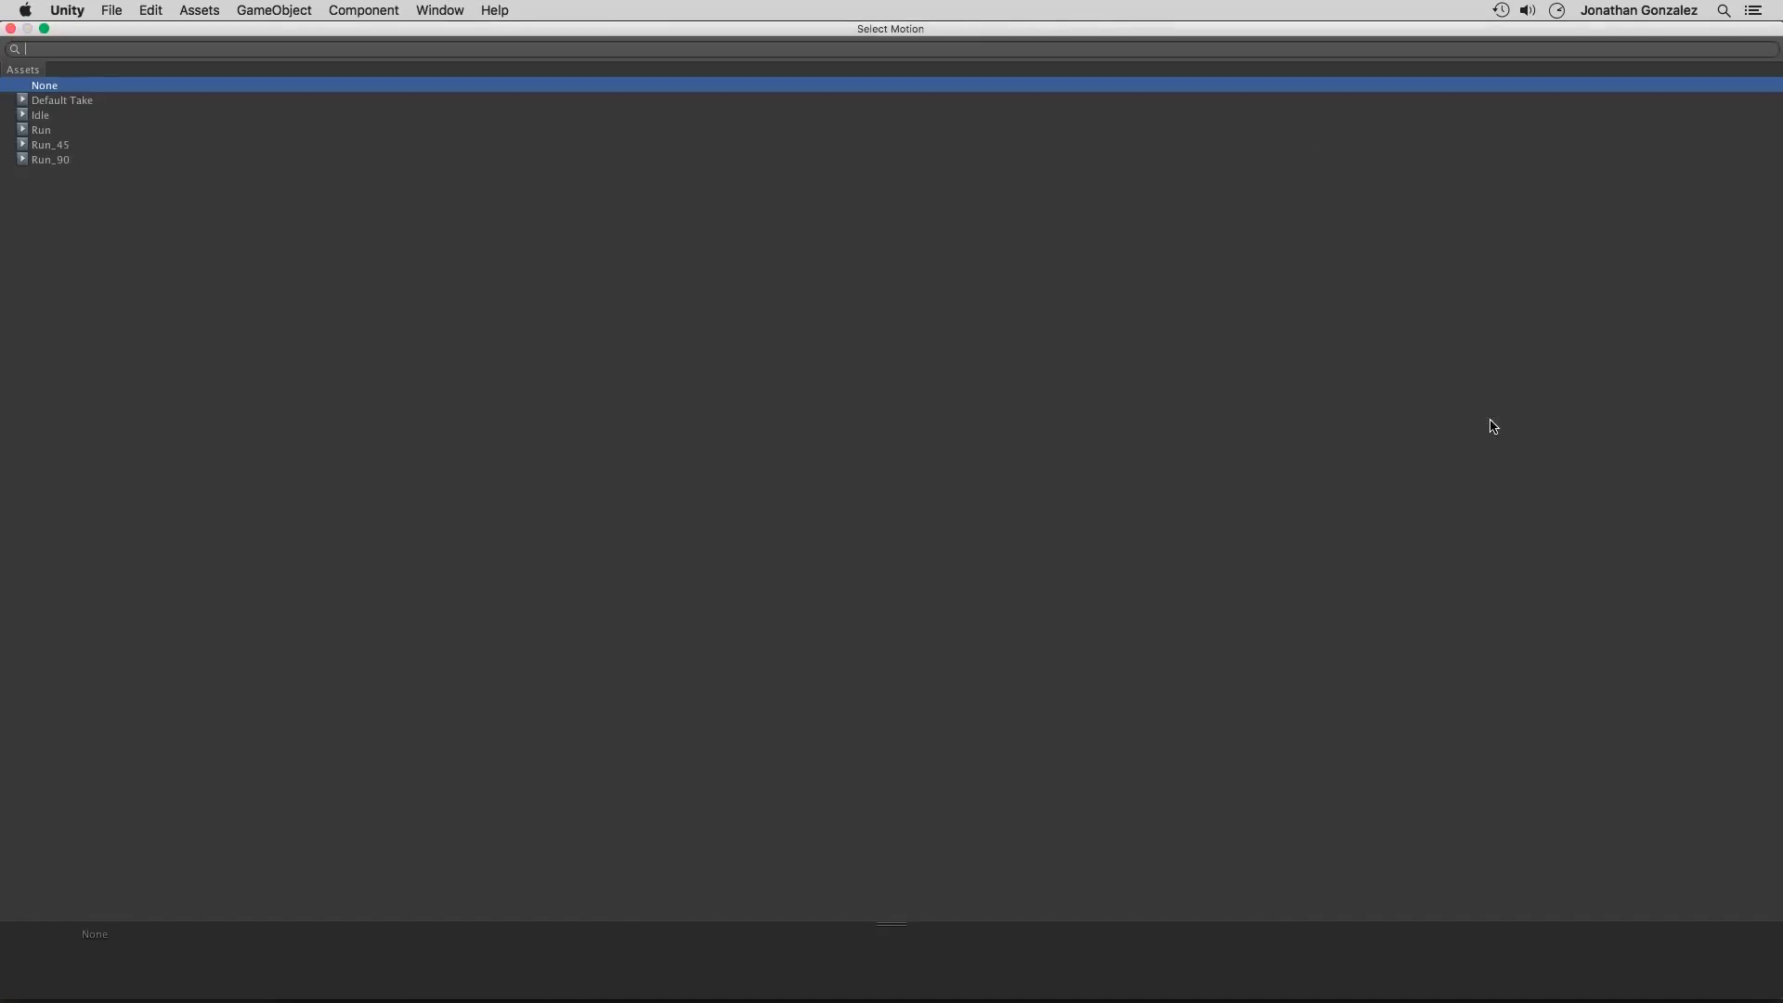
double_click(48, 131)
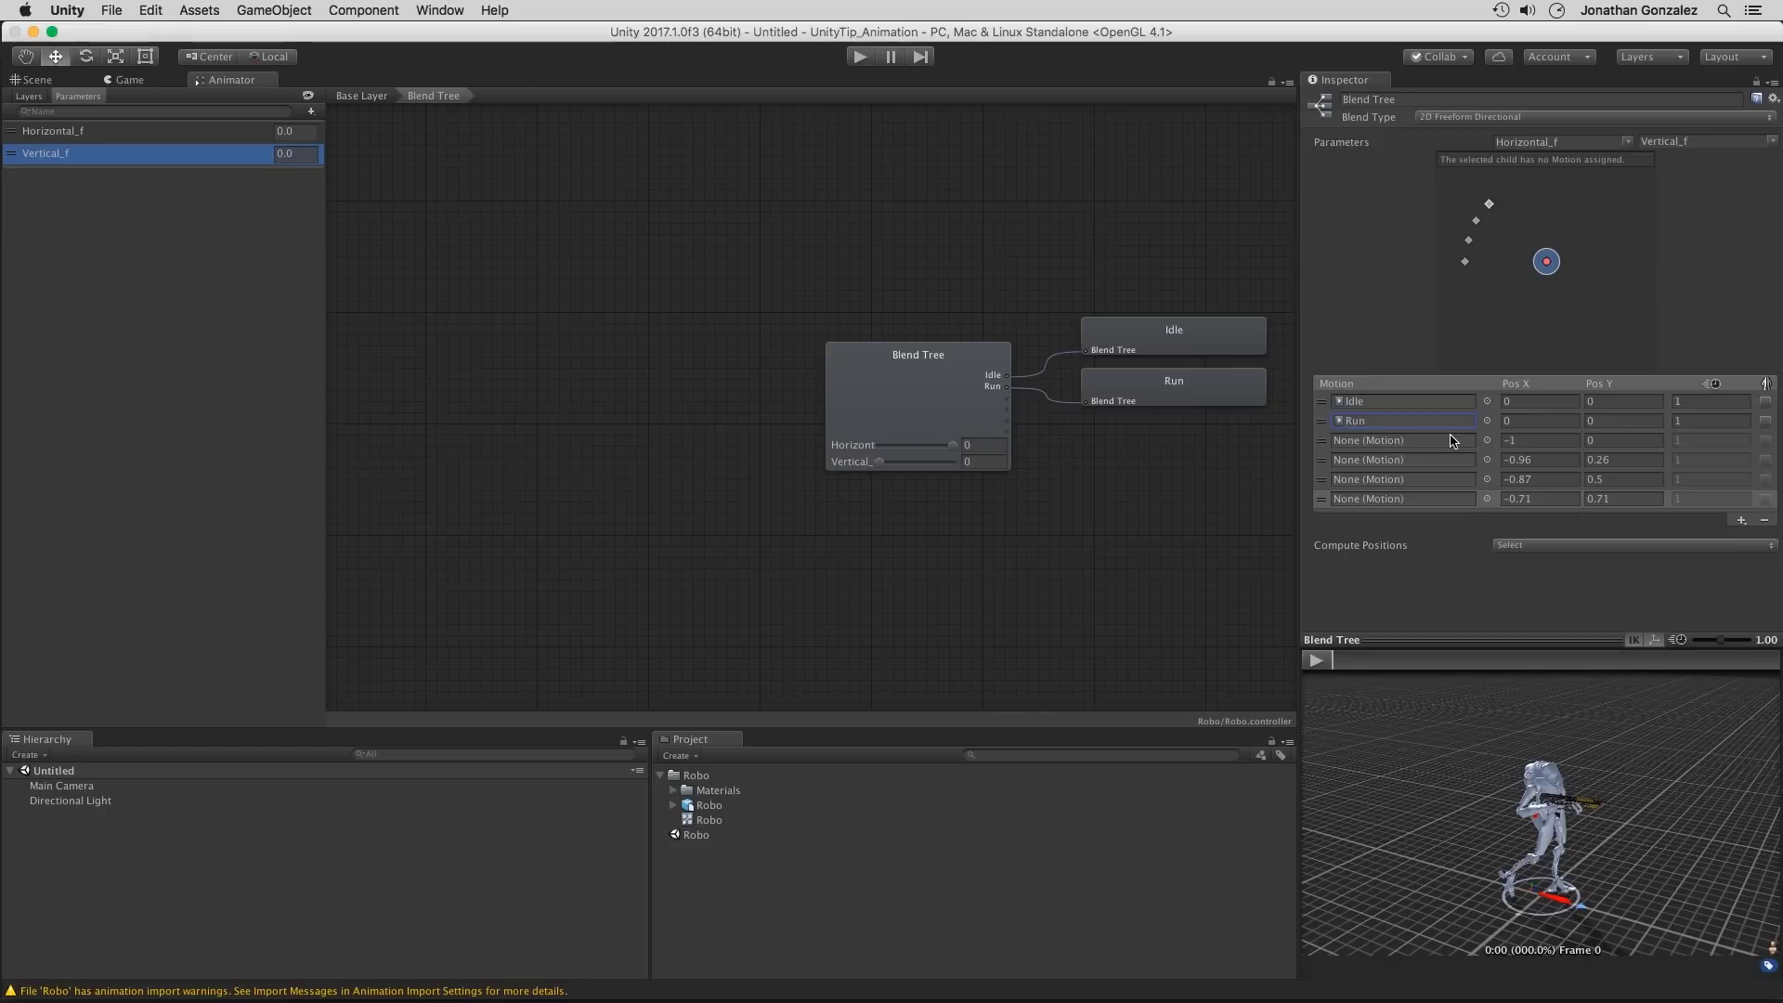
left_click(1620, 423)
type("1")
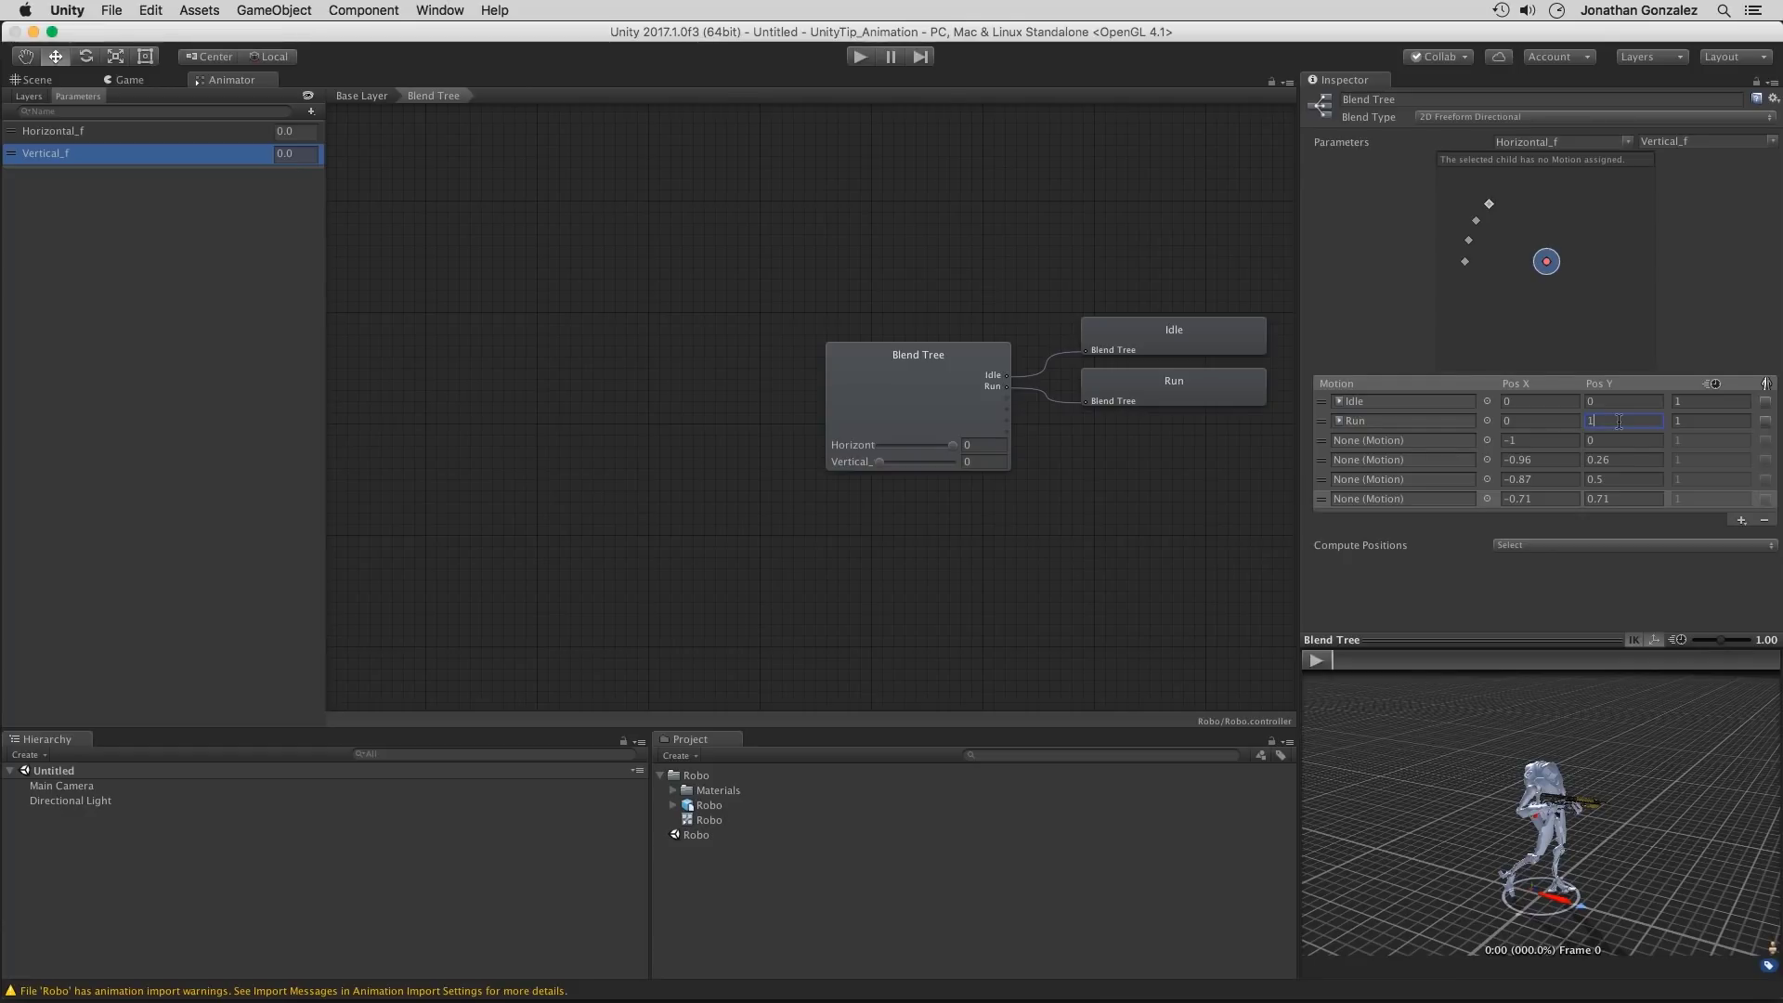
Step: Assign the Run_45 clip to both the third and the fourth motion fields
left_click(1488, 442)
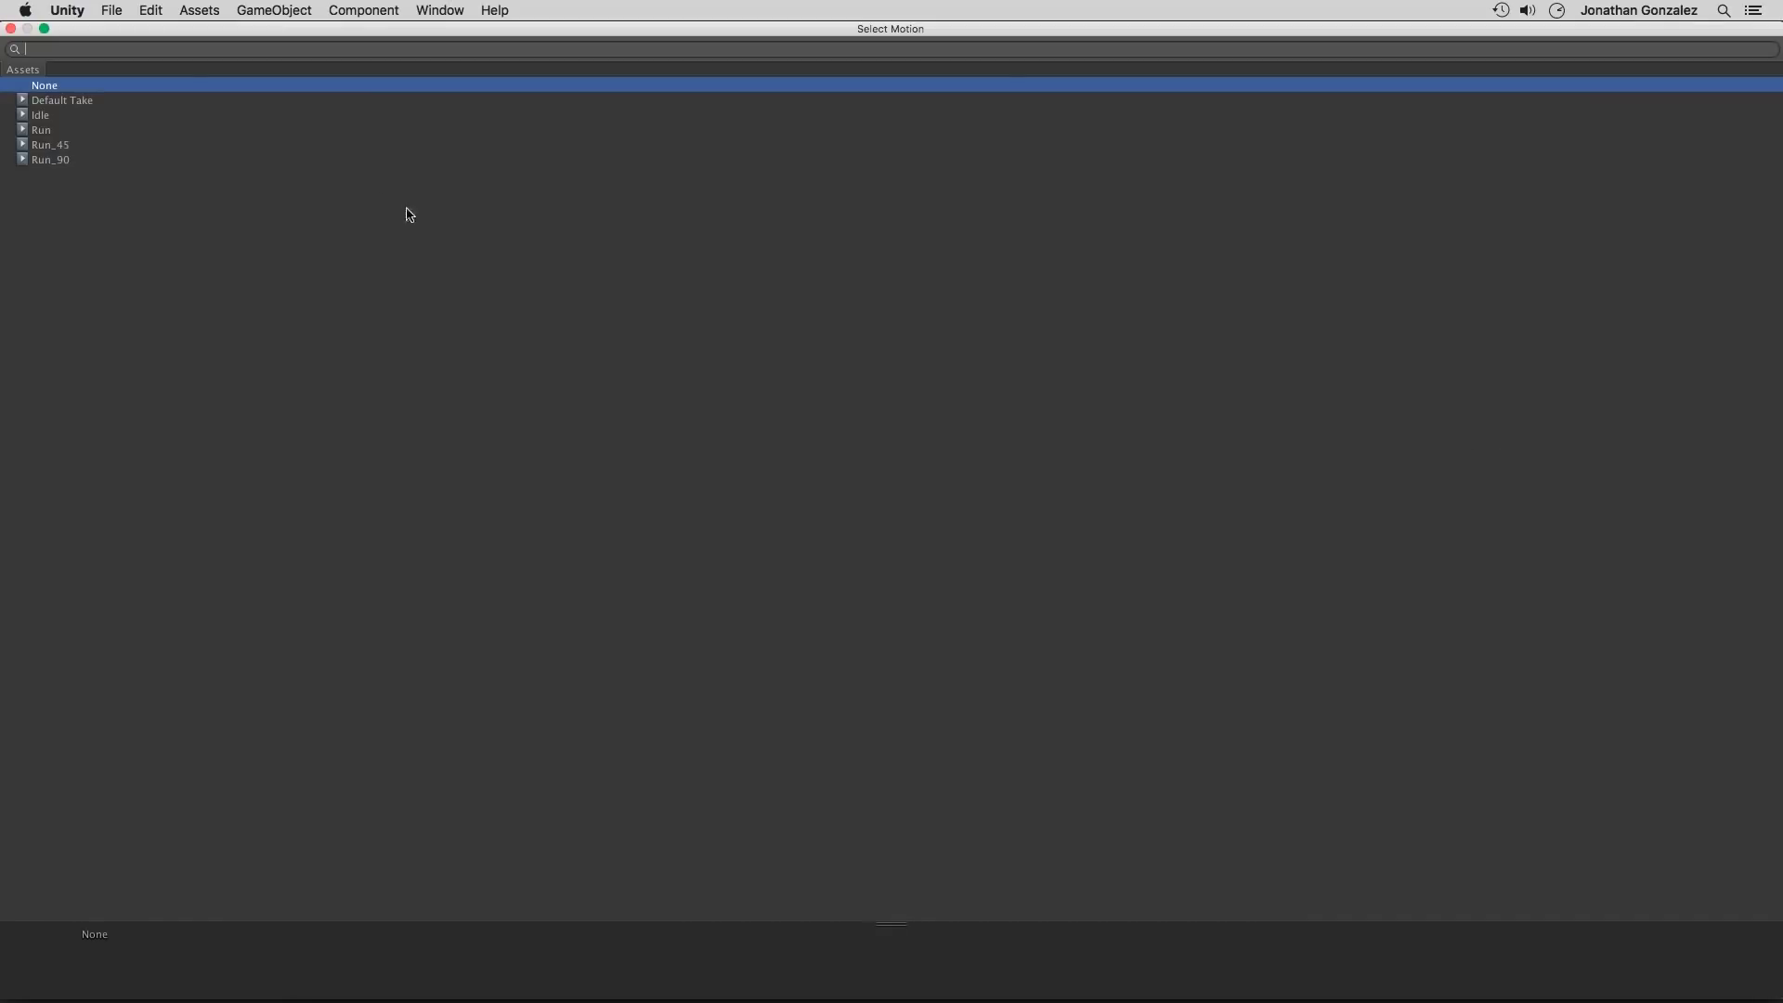
left_click(53, 146)
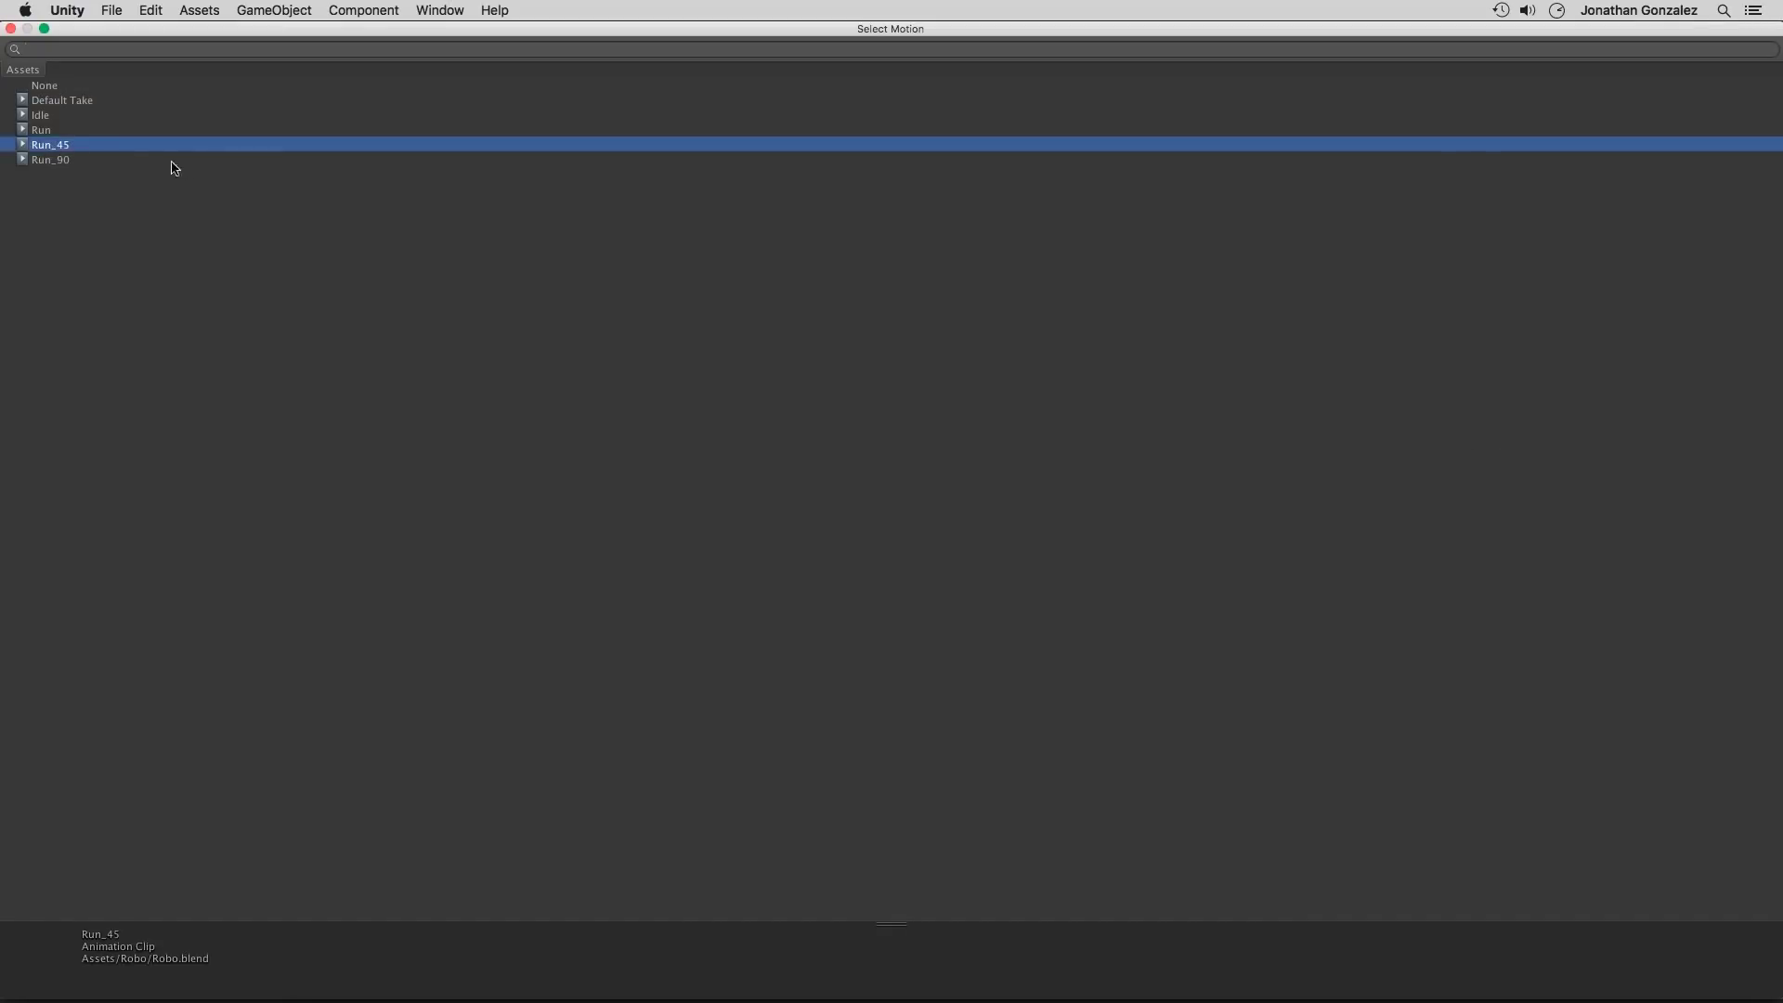
double_click(113, 149)
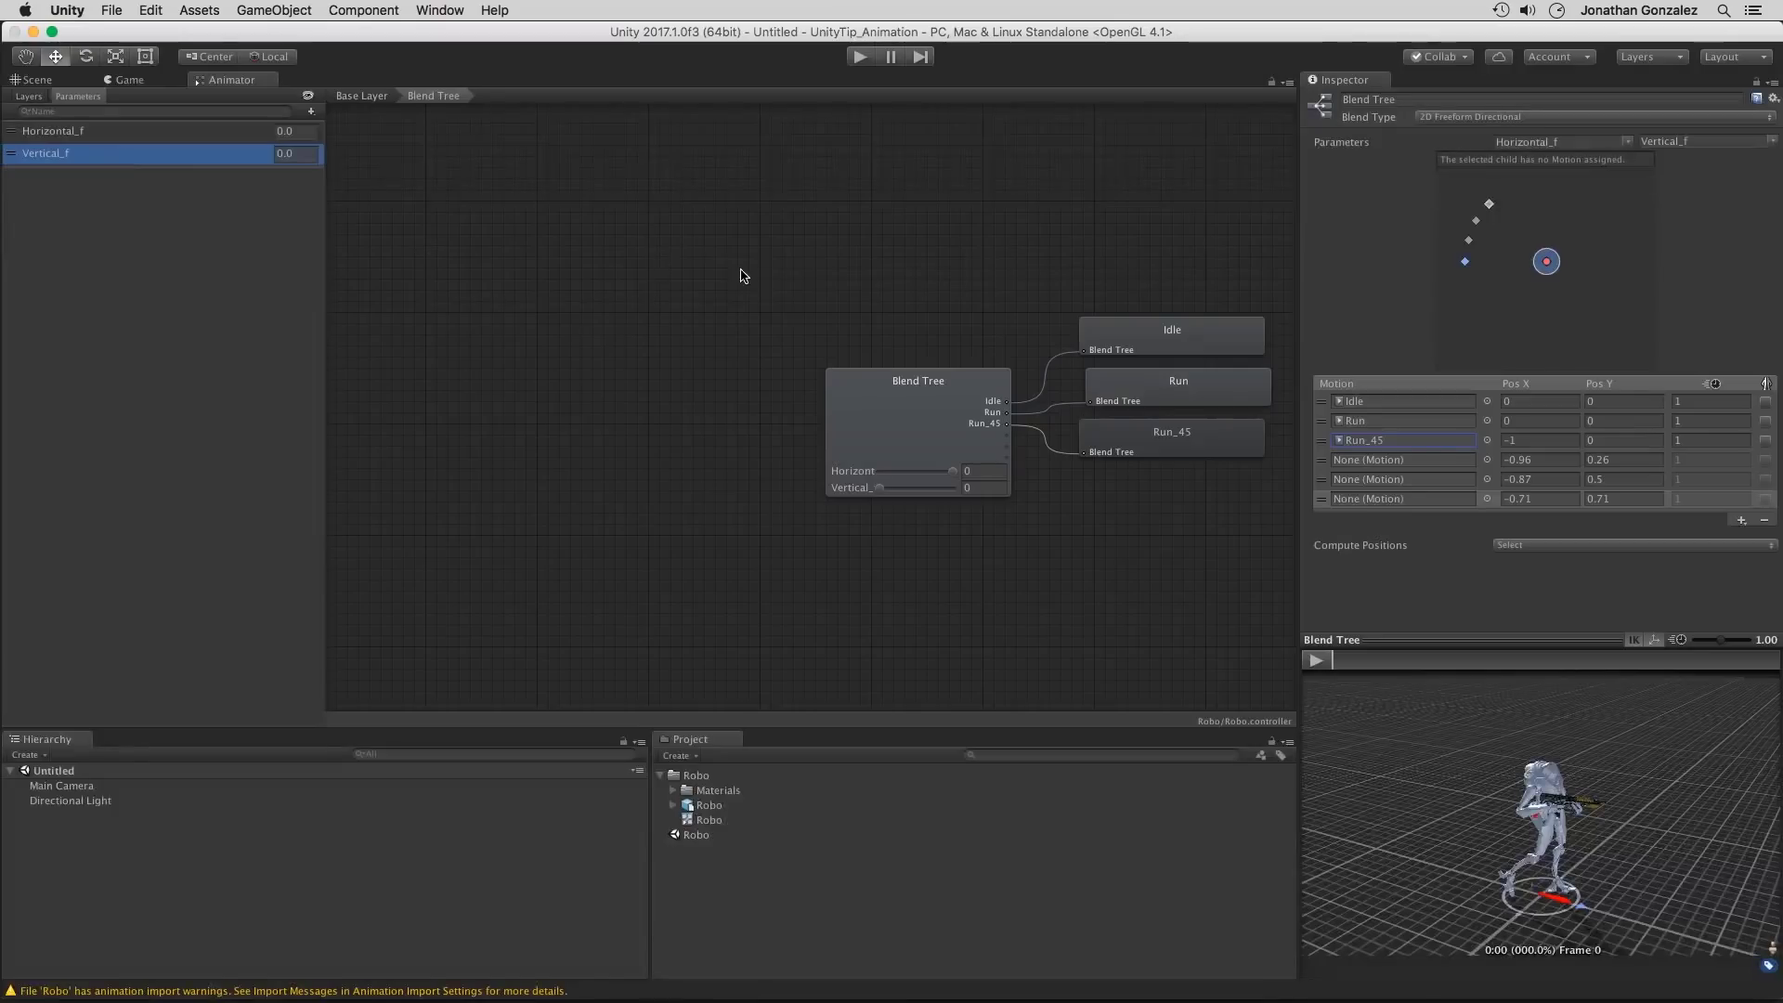
left_click(1488, 461)
double_click(54, 147)
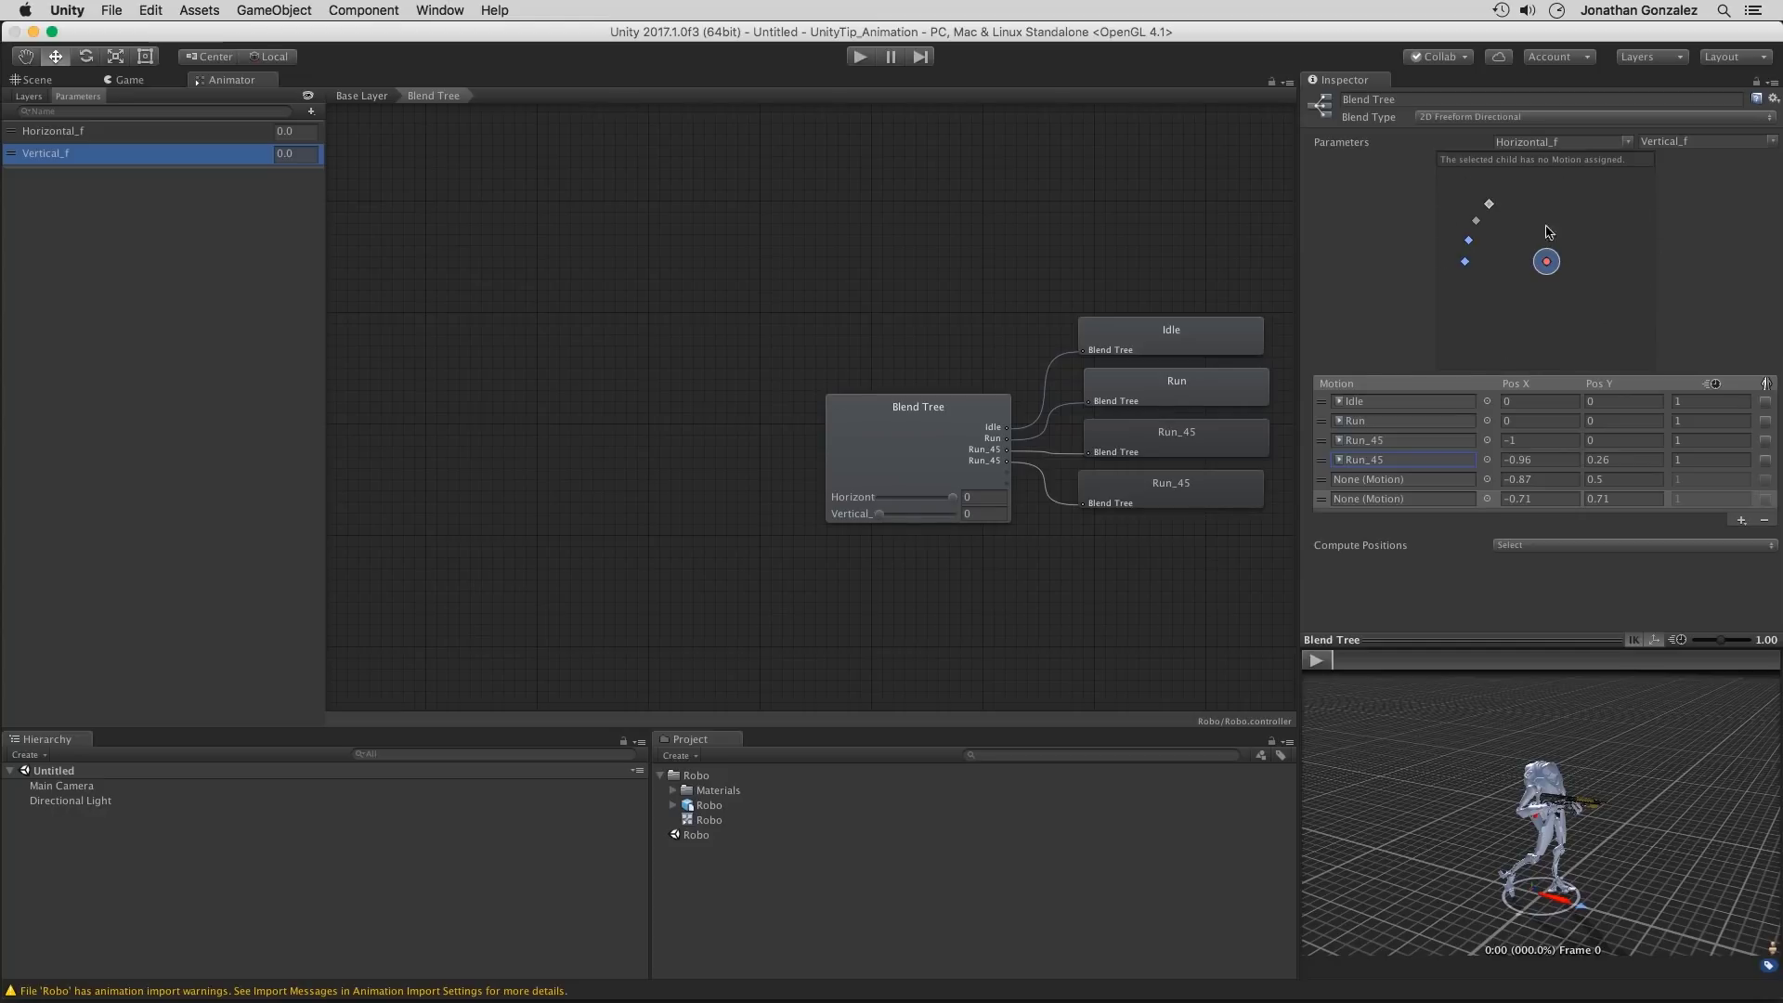
Step: Move the blend preview point away from the Idle position and set the Run motion's Pos Y to 1
left_click(1354, 403)
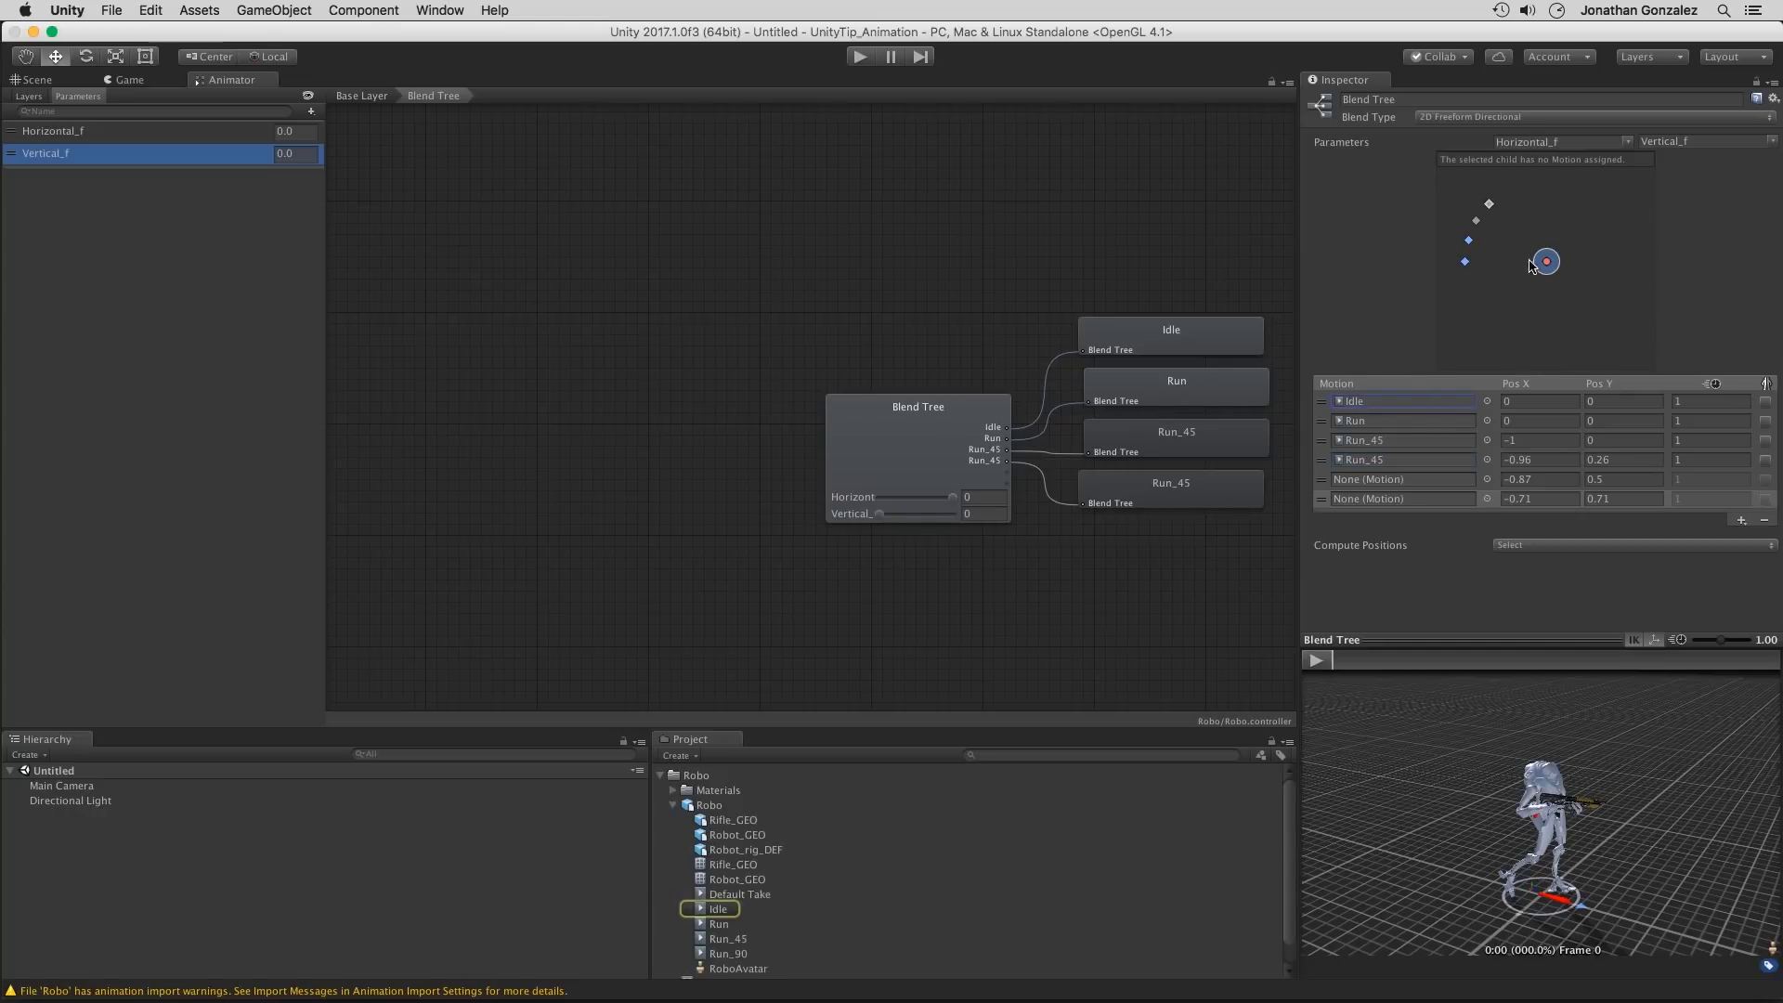
left_click_drag(1547, 263, 1575, 273)
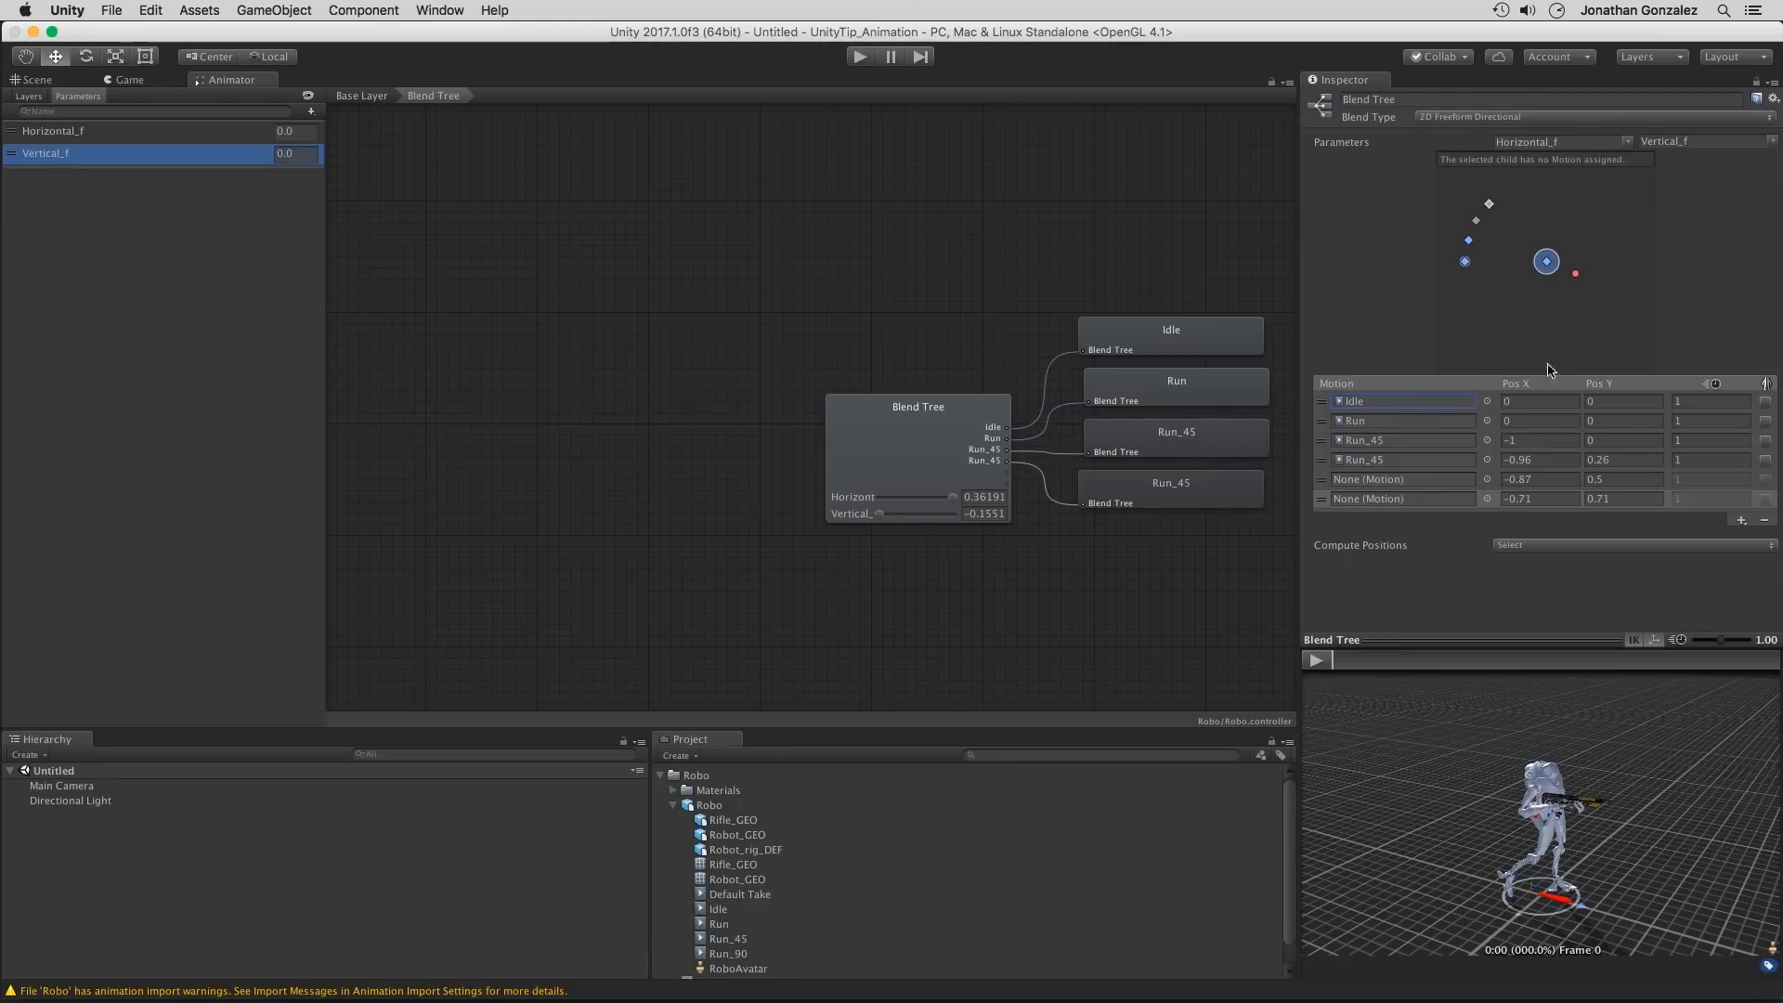
left_click(1635, 427)
type("1")
left_click(1546, 424)
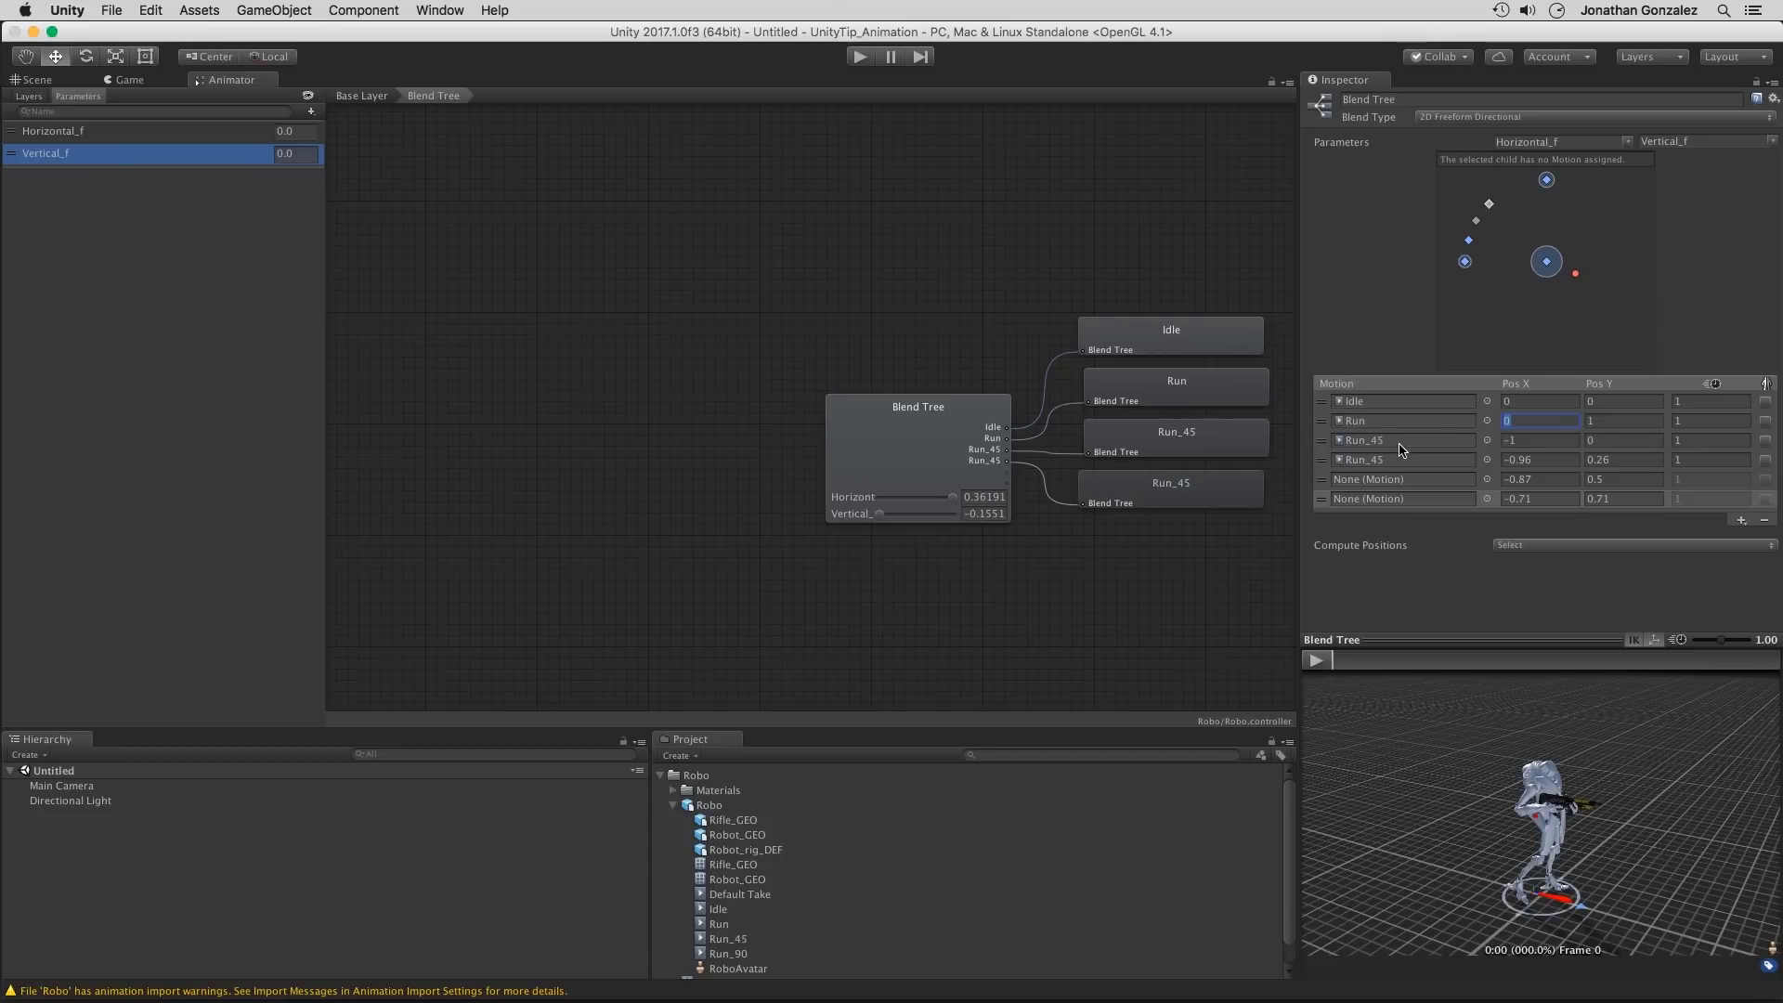
Step: Position the first Run_45 motion at Pos X -0.6 and Pos Y 0.6
left_click(1537, 443)
type("-0.6")
left_click(1591, 442)
type(".6")
key("Return")
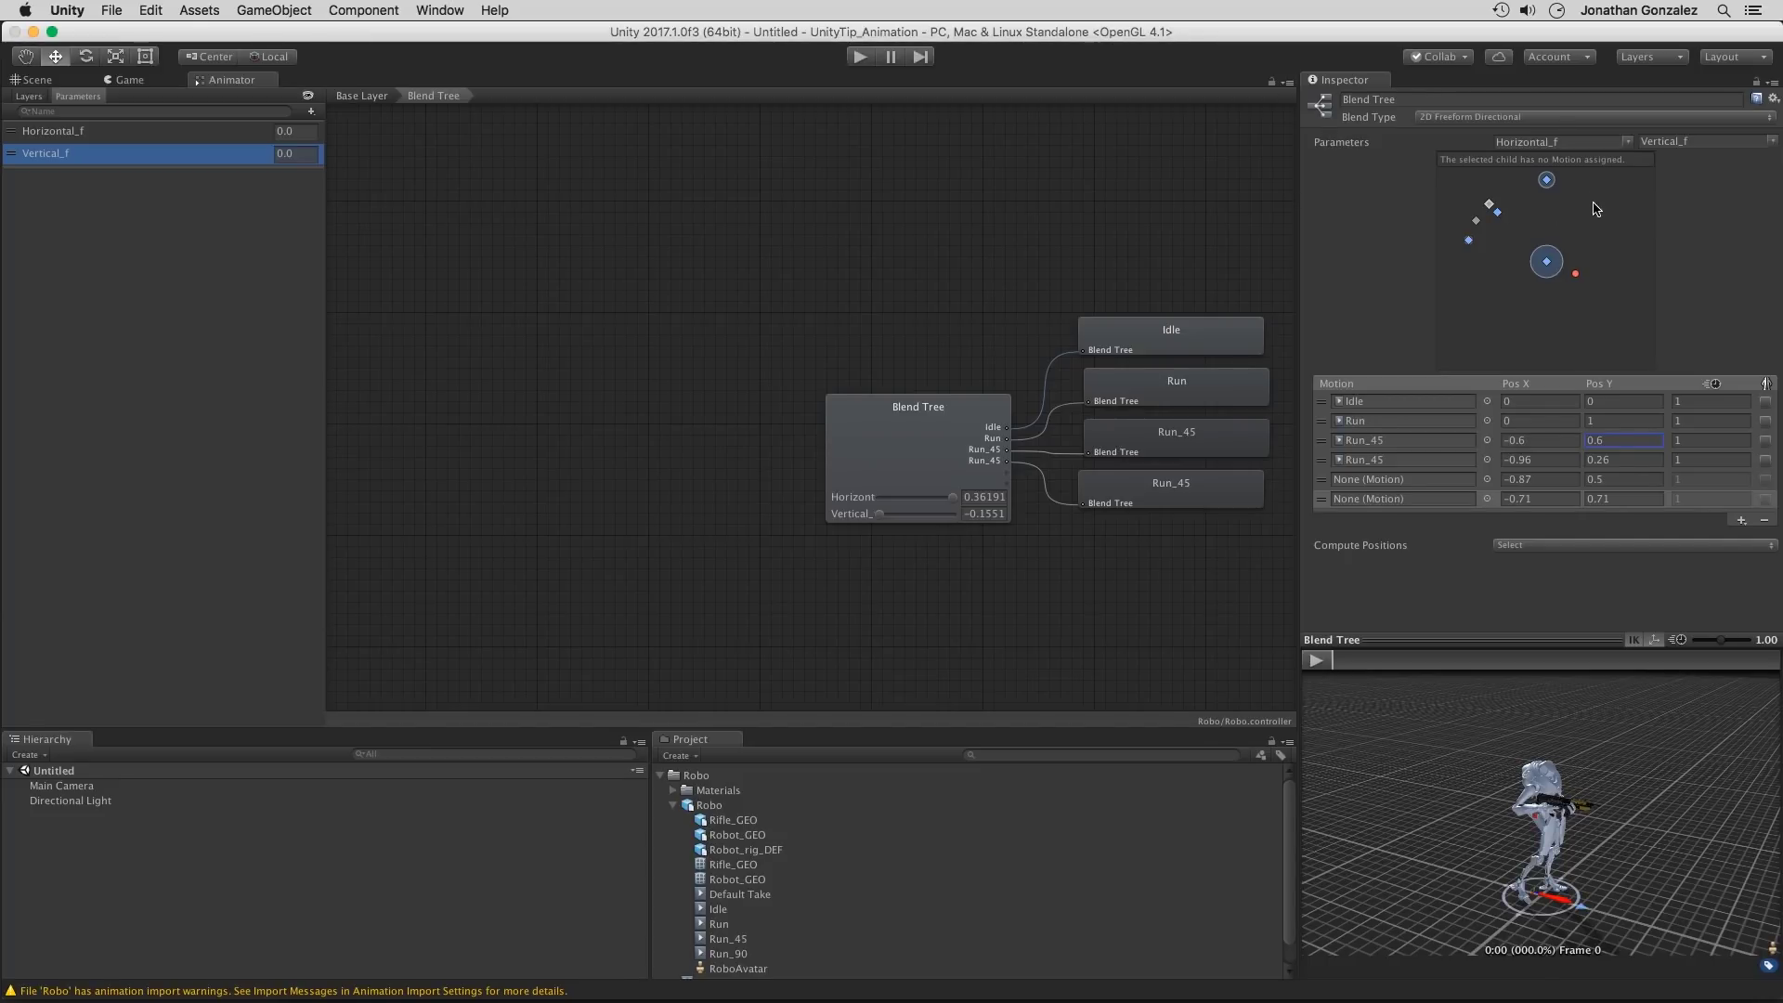
Step: Position the second Run_45 motion at Pos X 0.6 and Pos Y 0.6 and select its row
left_click(1544, 455)
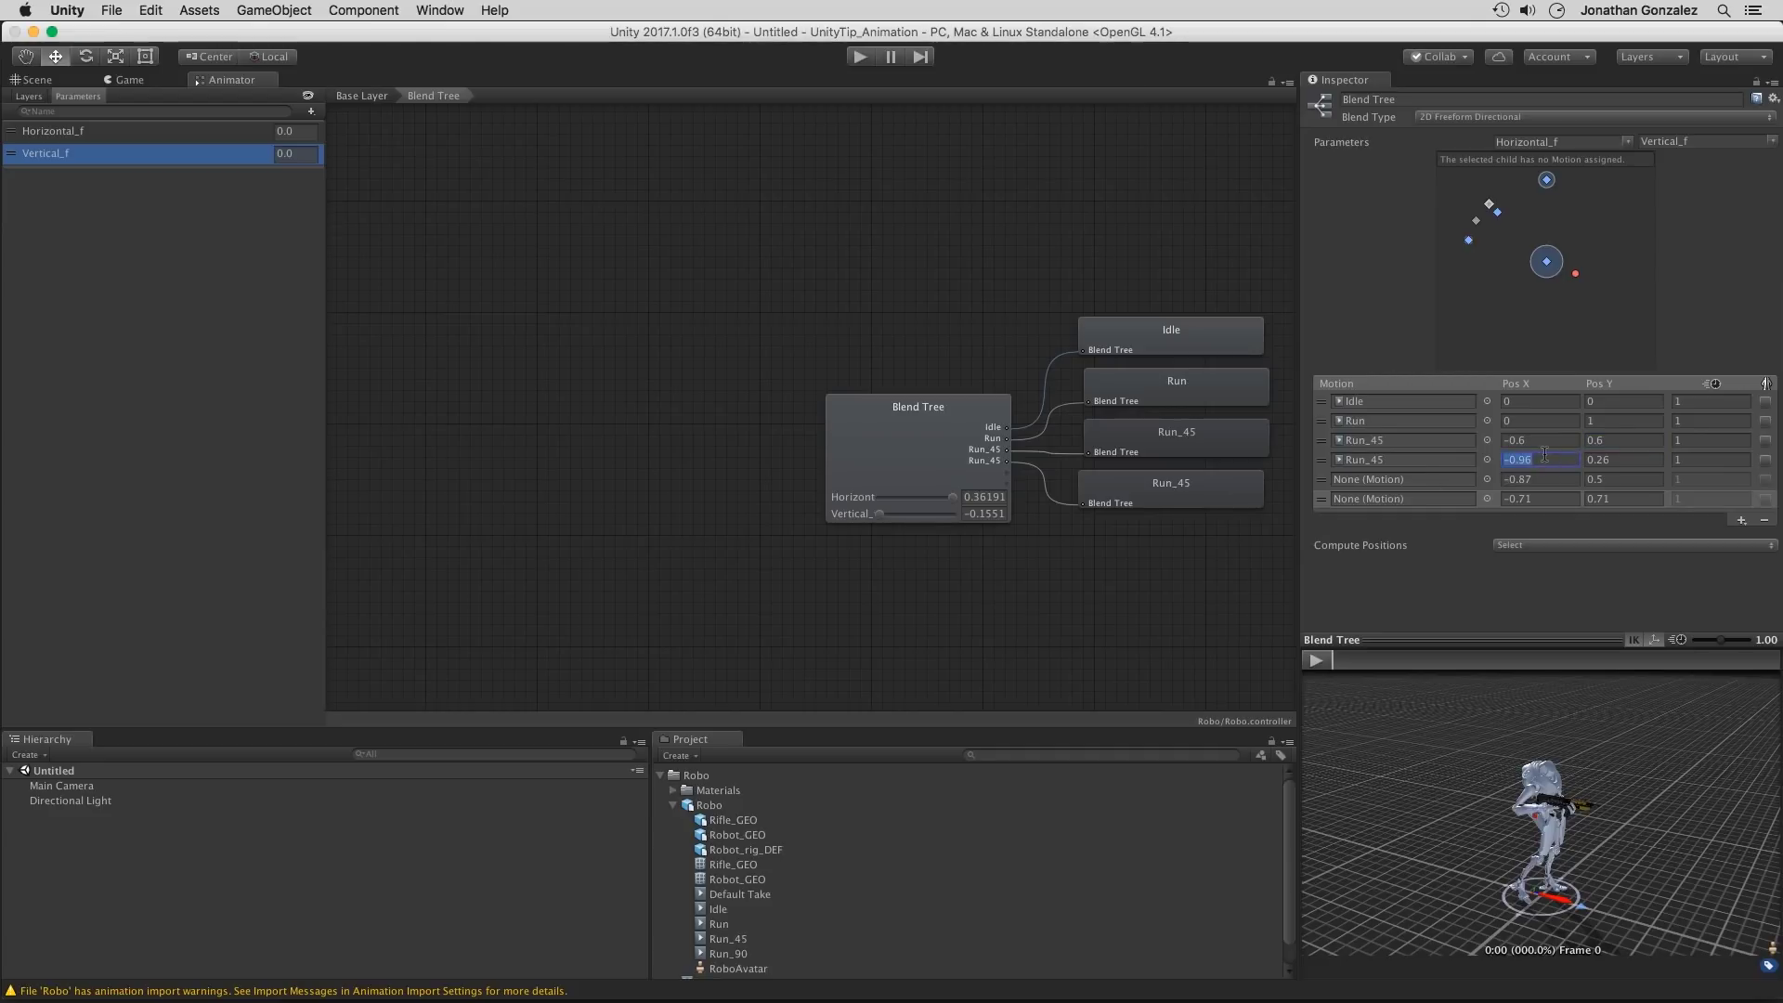
key("BackSpace")
type(".6")
key("Tab")
key("BackSpace")
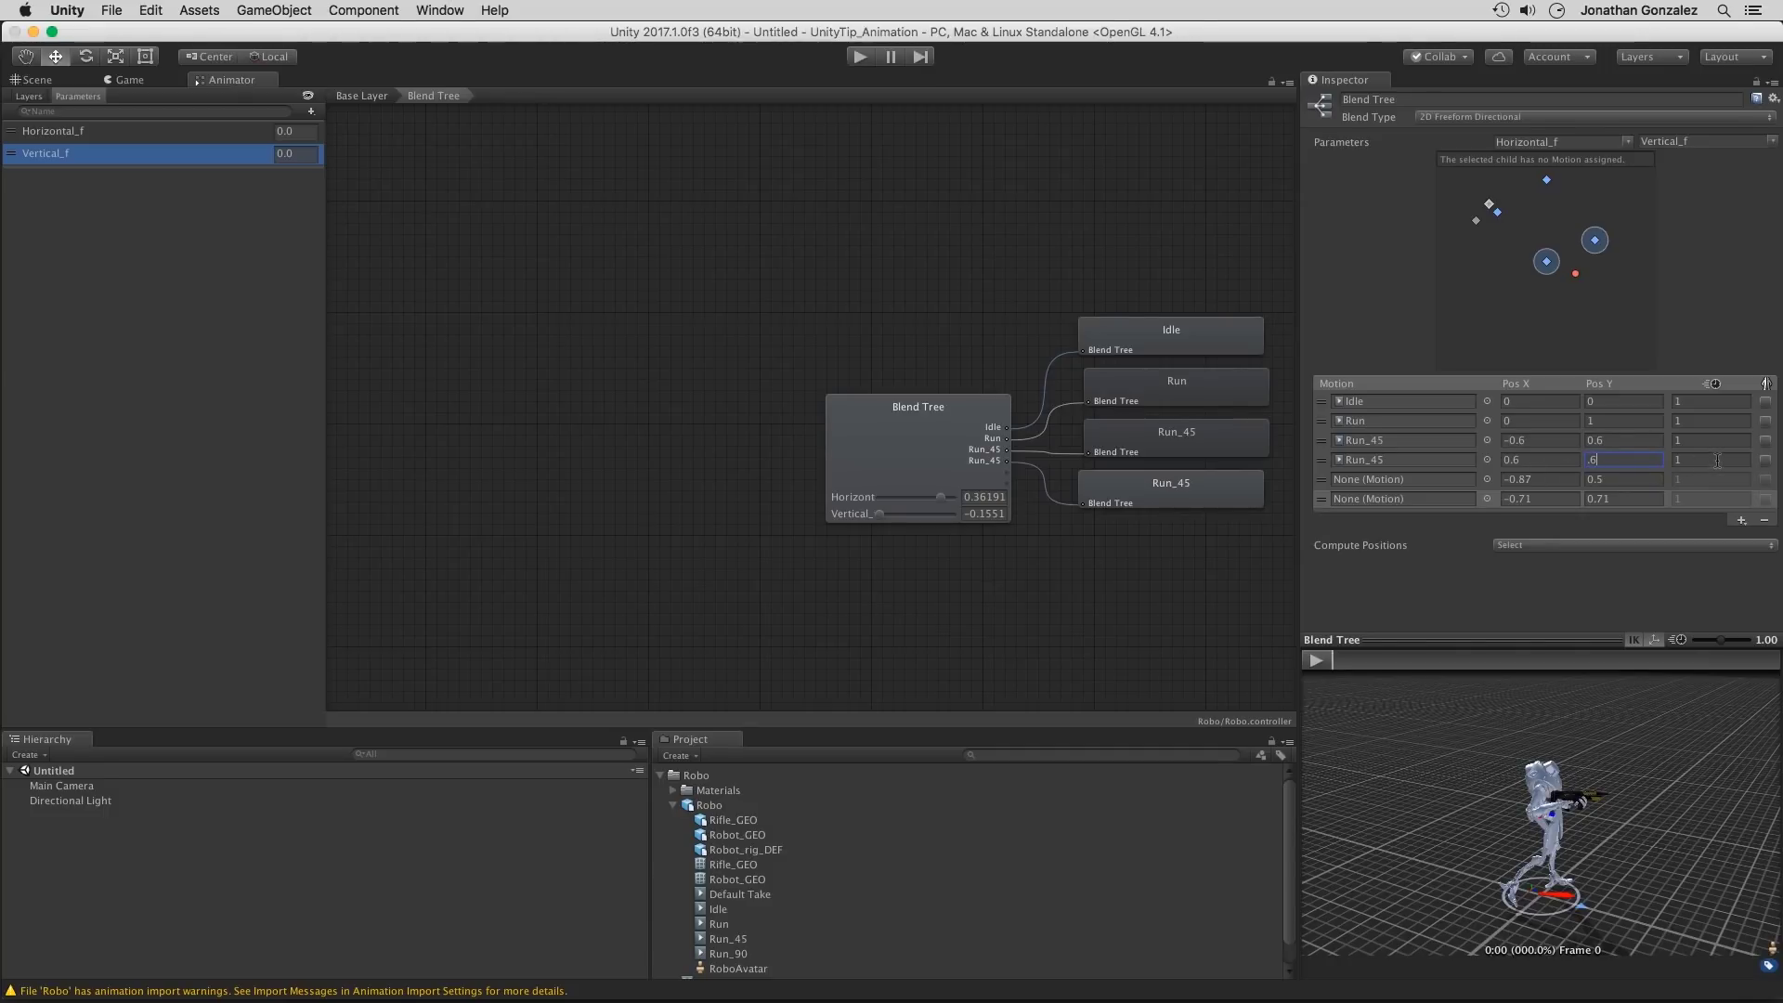
left_click(1322, 460)
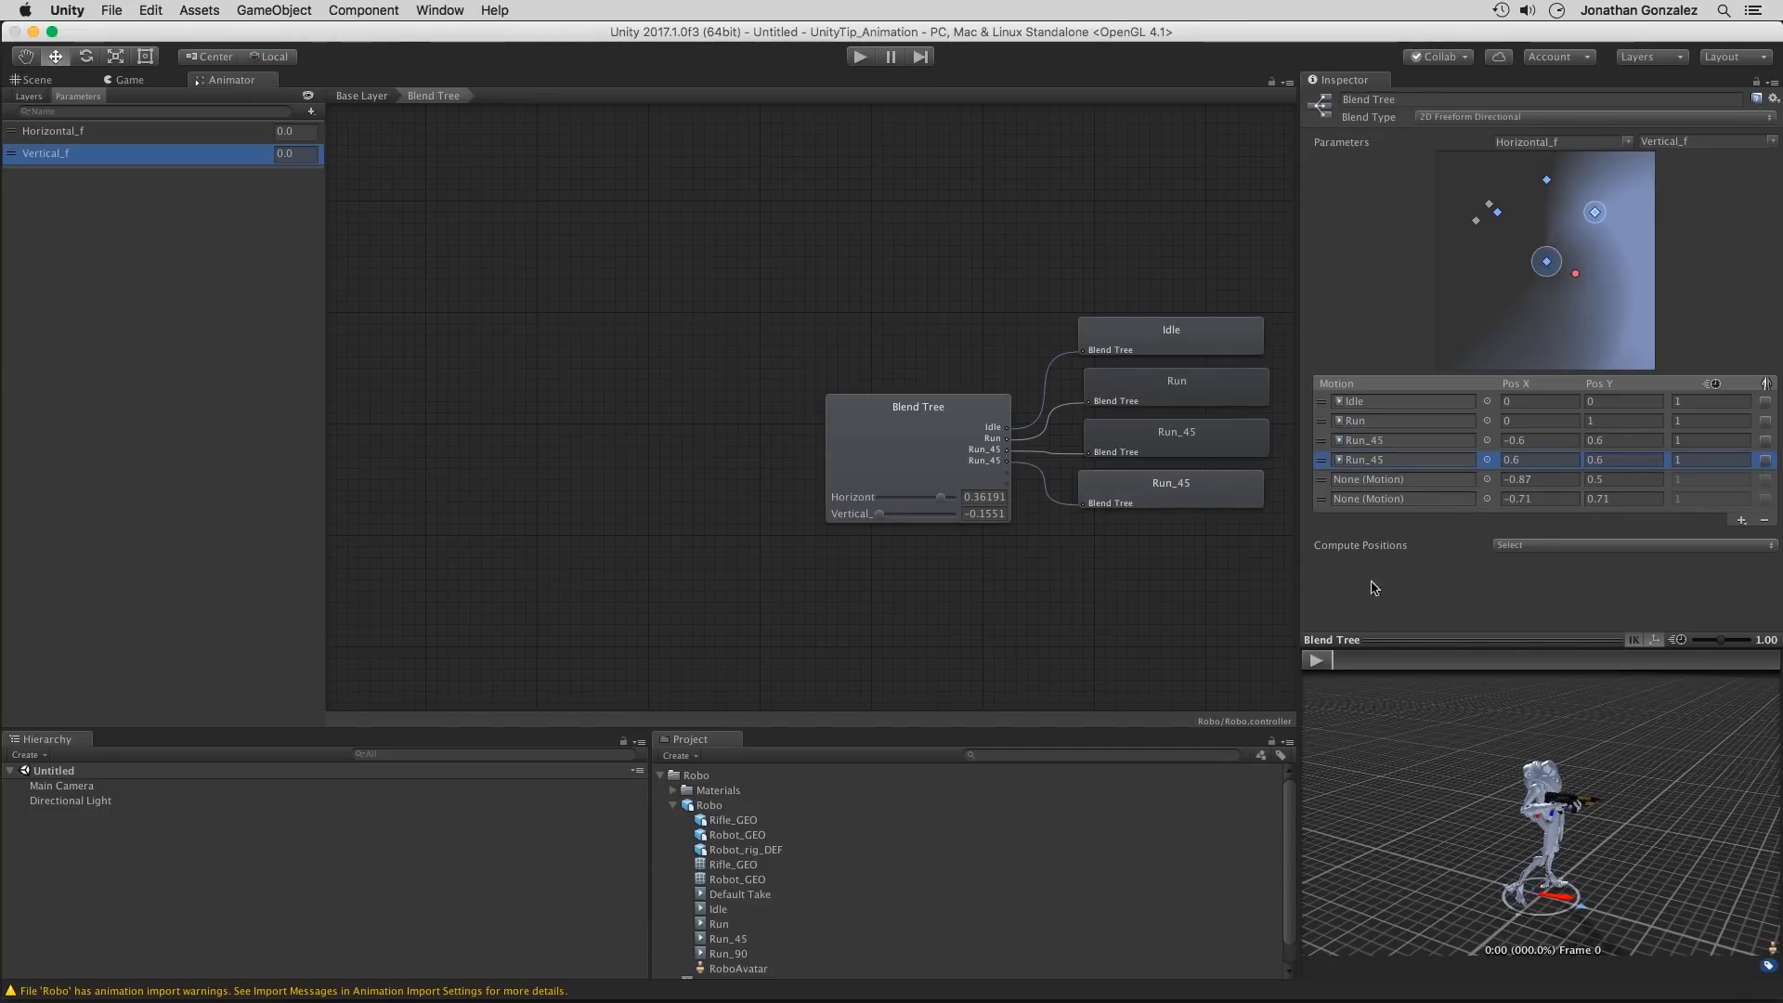
Step: Mirror the second Run_45 motion and play the enlarged preview while moving the blend point among the motions
left_click(1316, 660)
left_click_drag(1379, 640, 1384, 557)
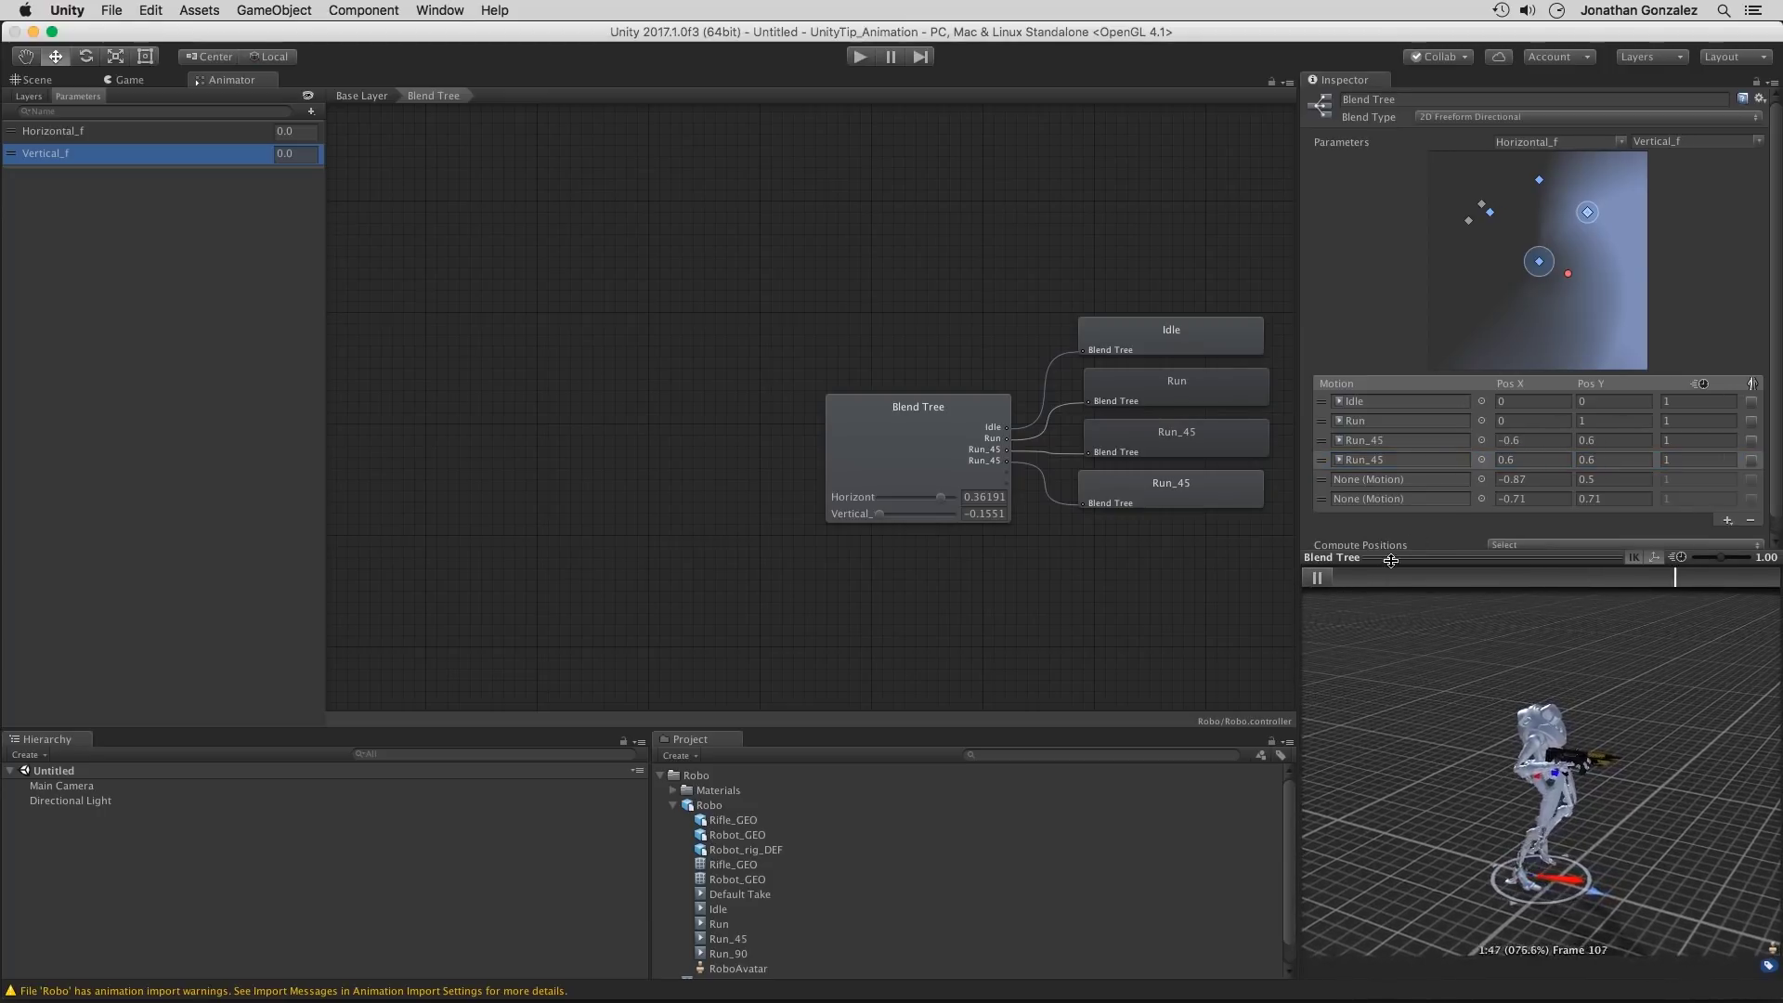
left_click_drag(1568, 273, 1590, 212)
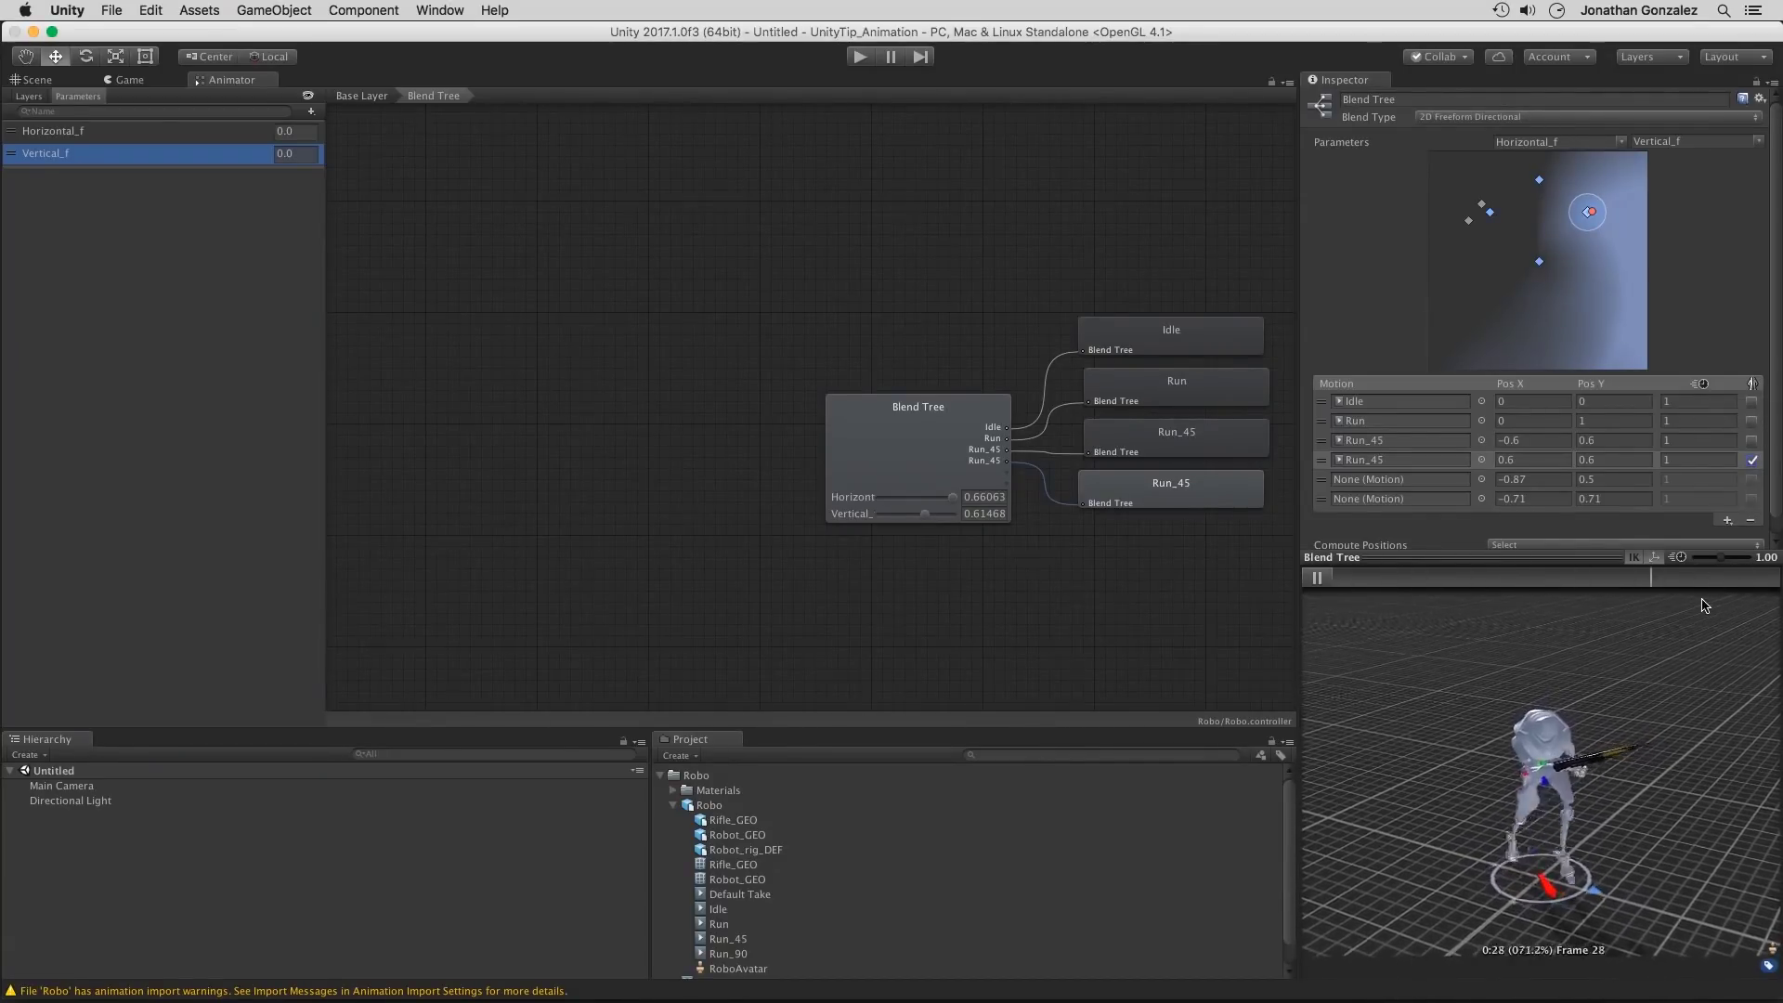
left_click_drag(1590, 212, 1536, 211)
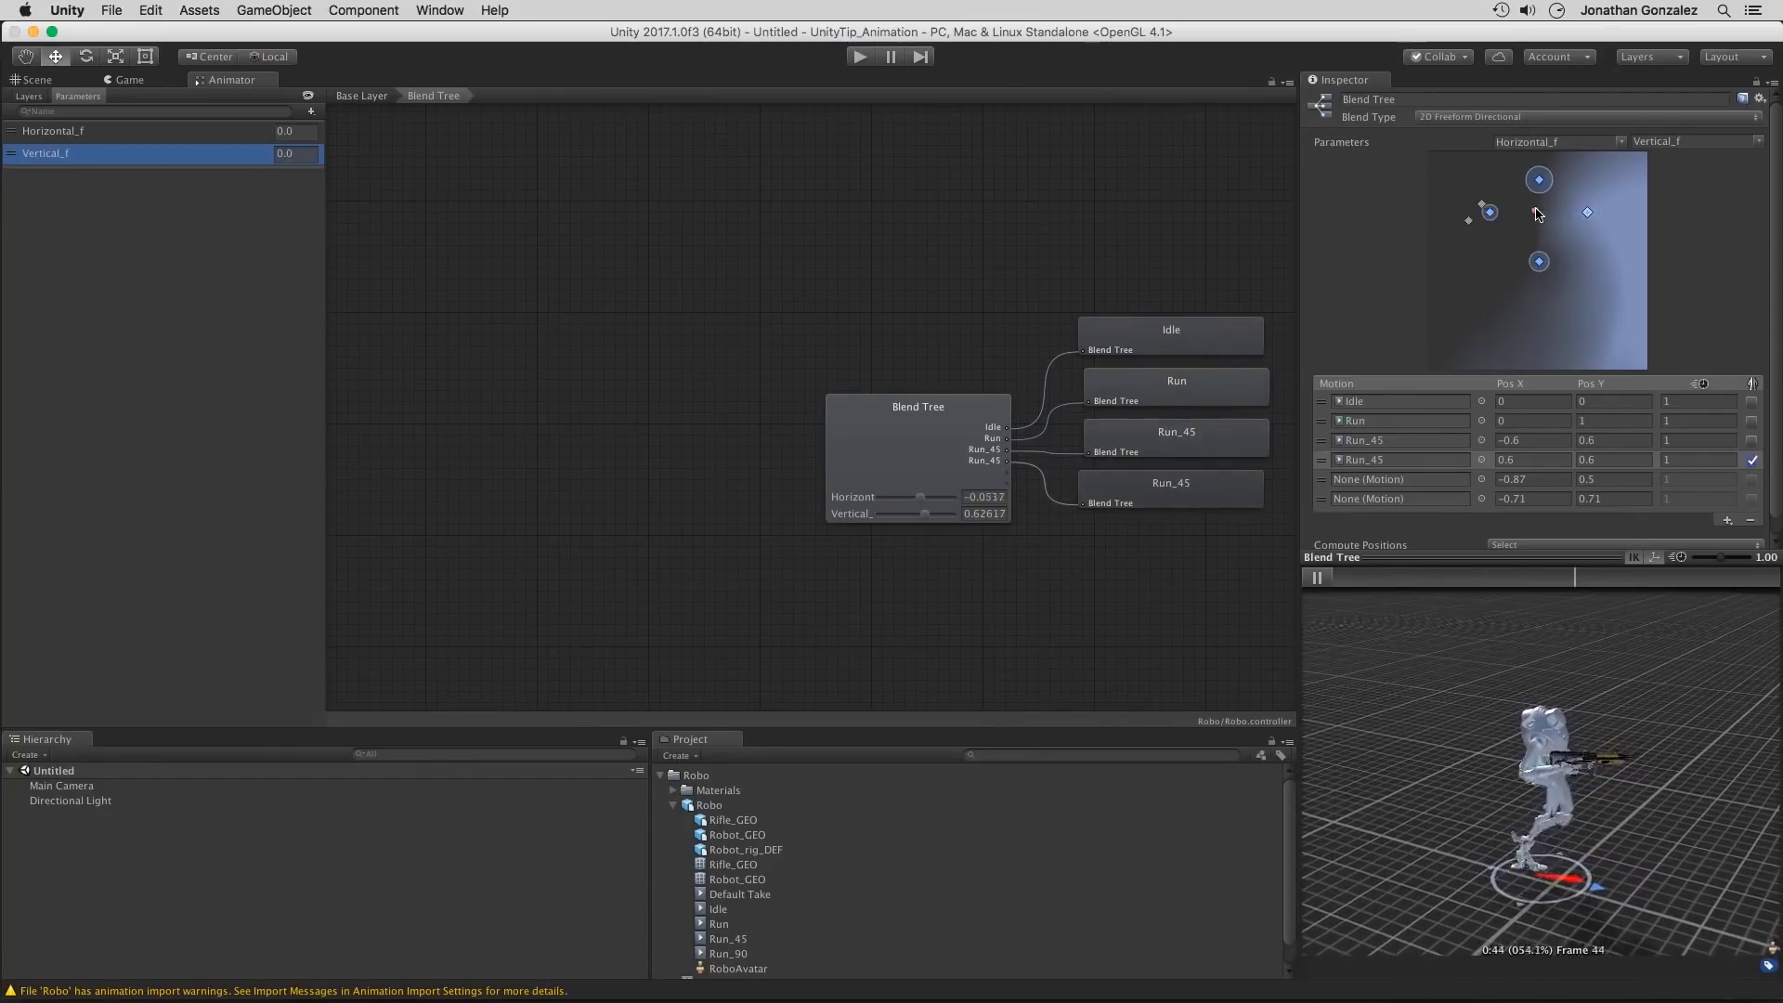
left_click(1317, 577)
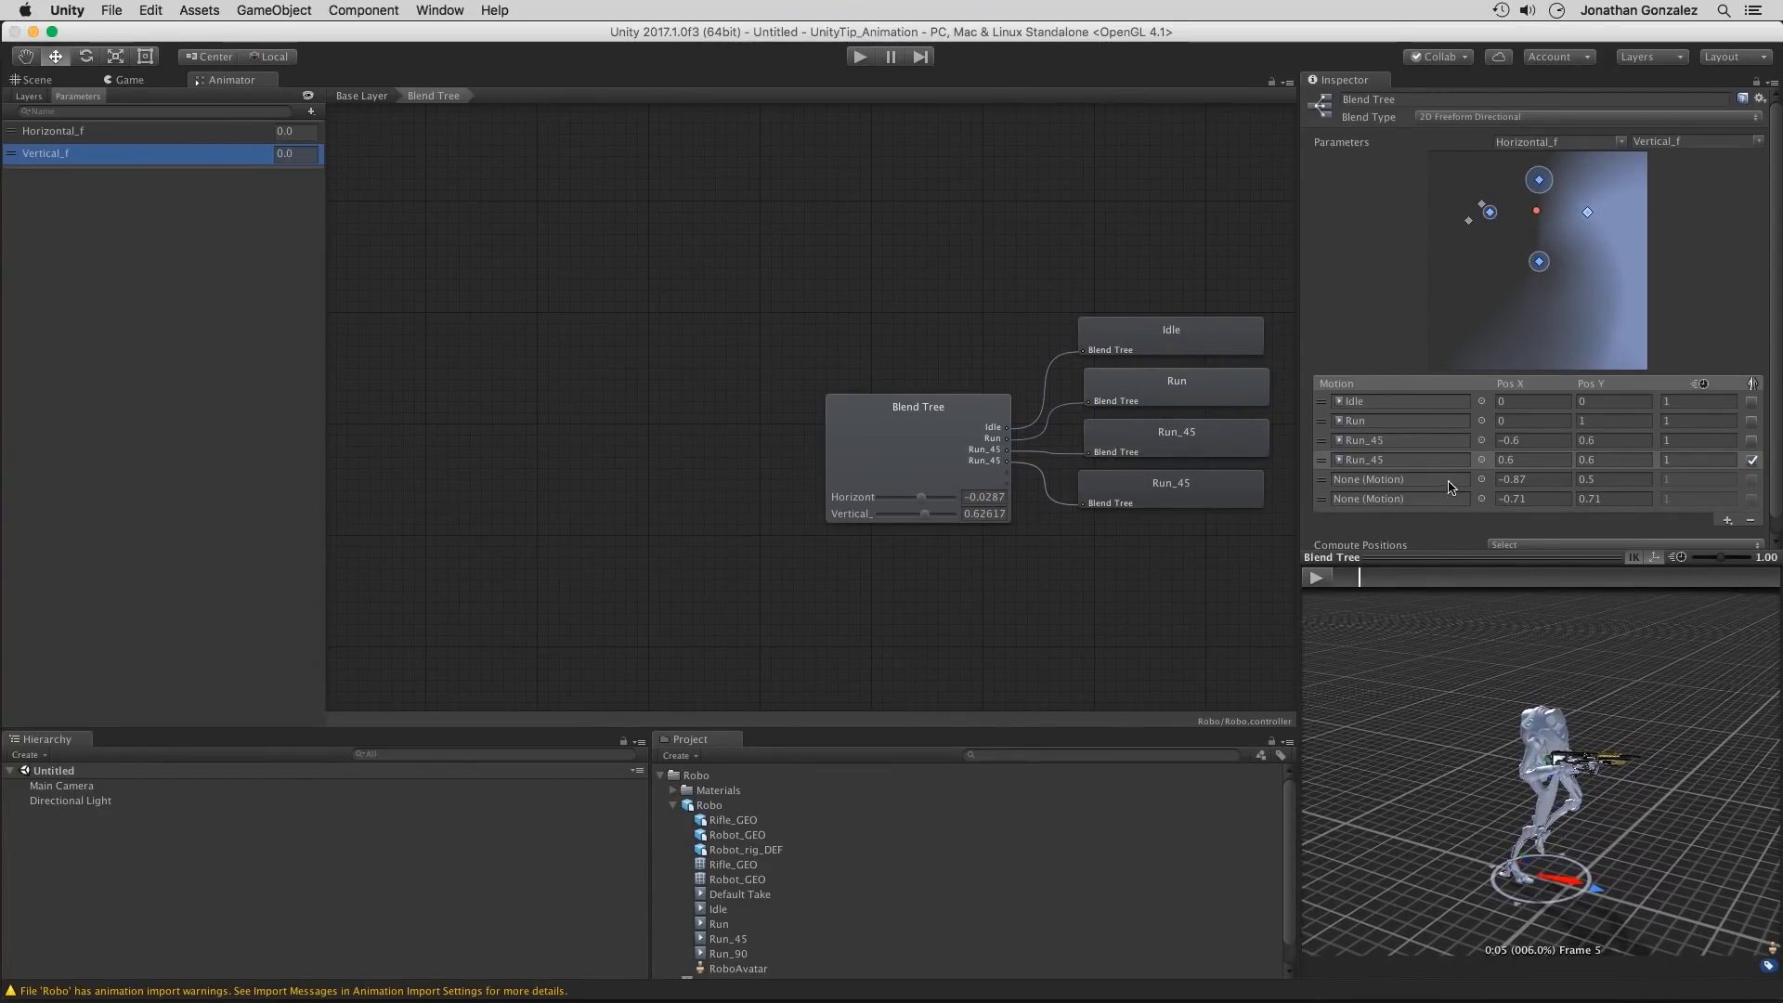
Step: Assign the Run_90 clip to both the fifth and the sixth motion fields
left_click(1481, 479)
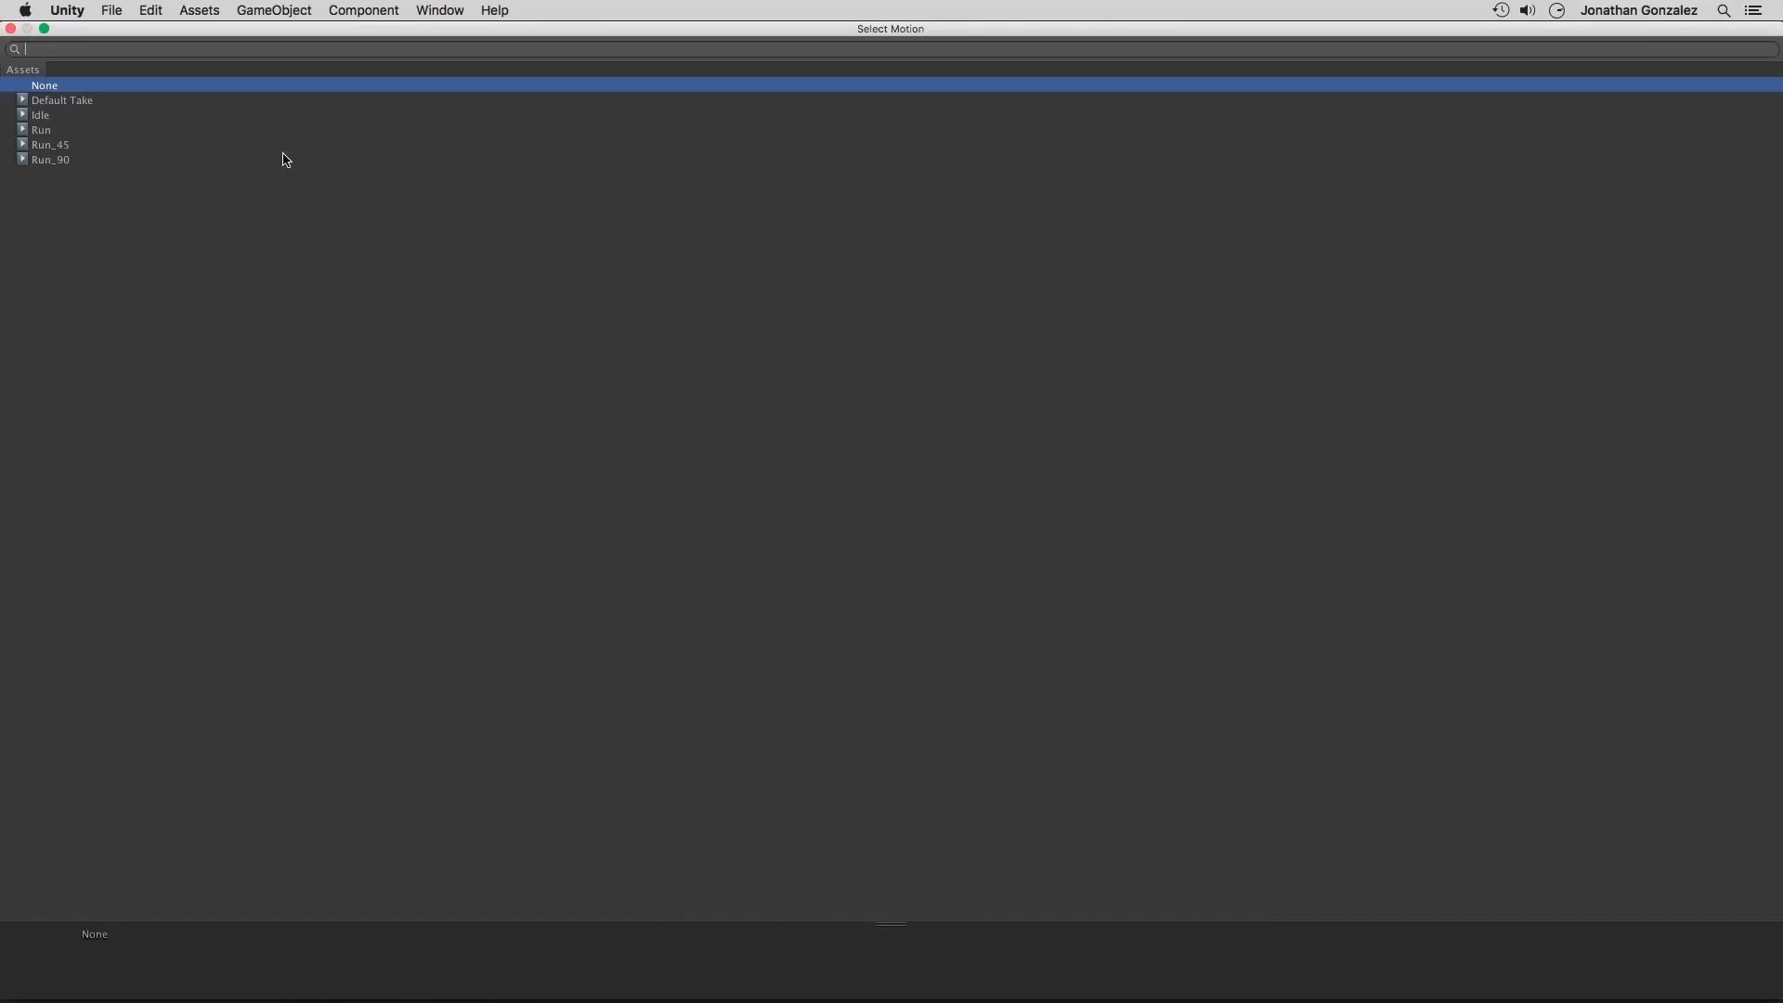
double_click(42, 158)
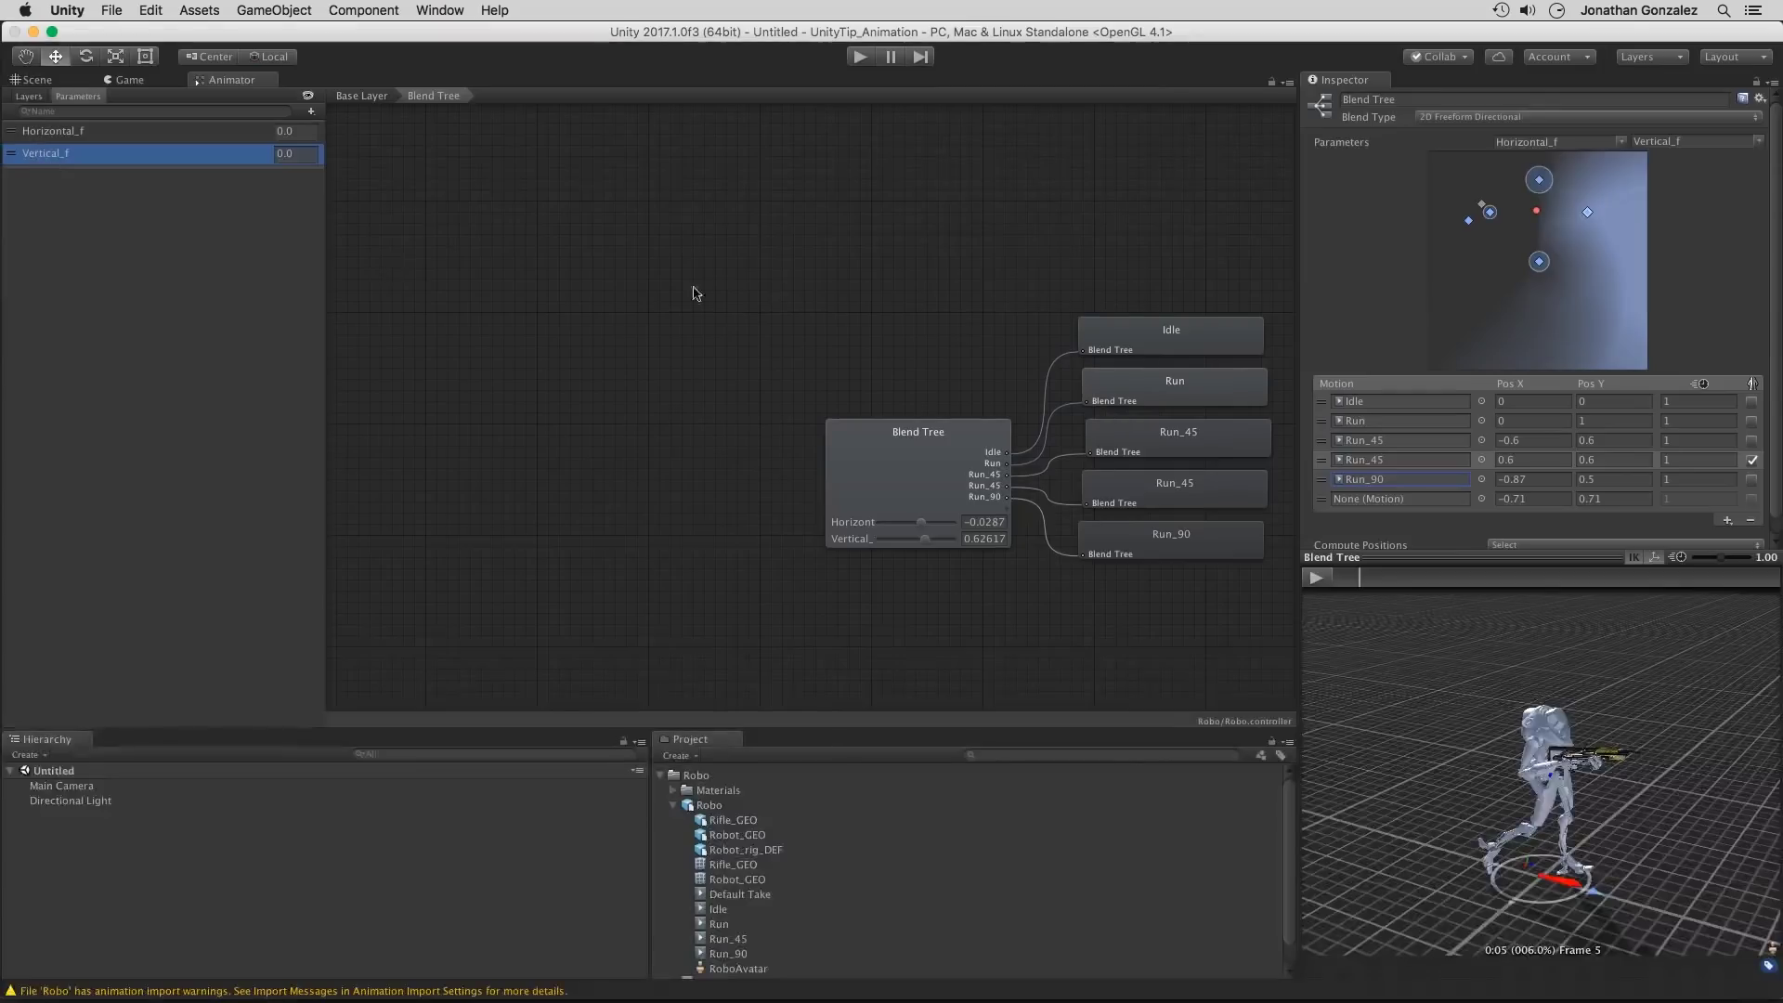
left_click(1481, 499)
double_click(41, 158)
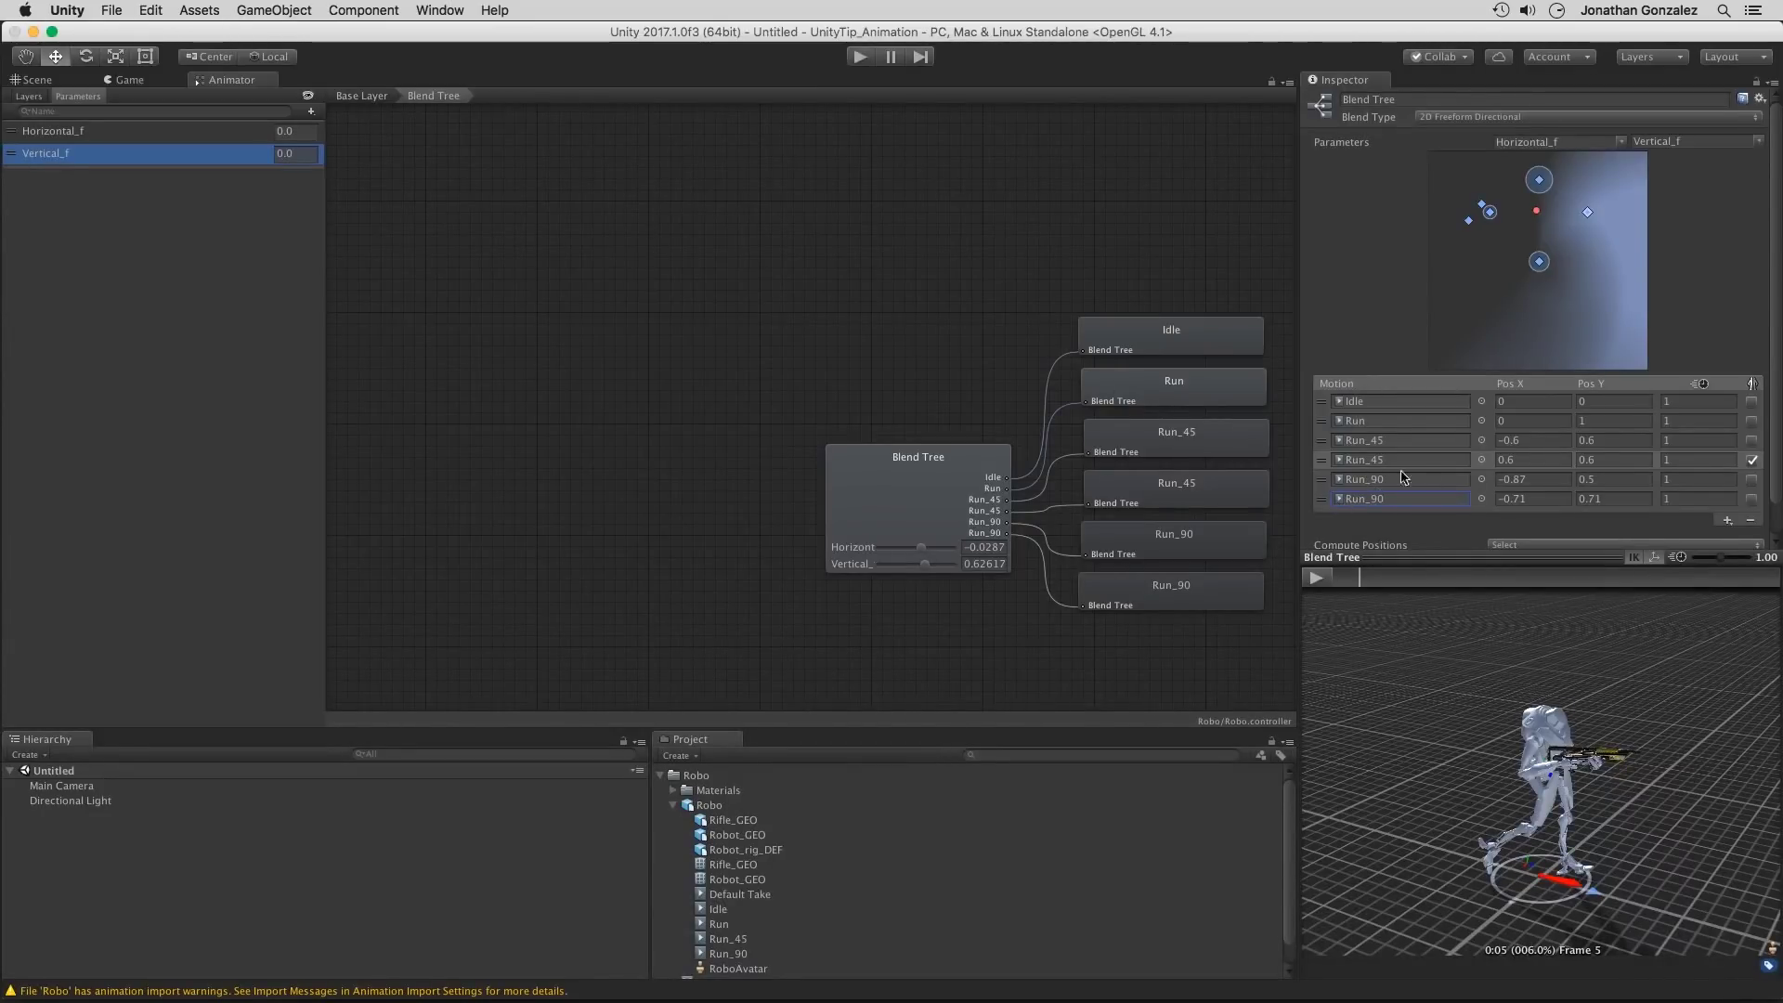
Step: Position the first Run_90 motion at Pos X -1 and Pos Y 0, and preview the blend with the point moved close to Idle
left_click(1549, 480)
type("-1")
left_click(1605, 480)
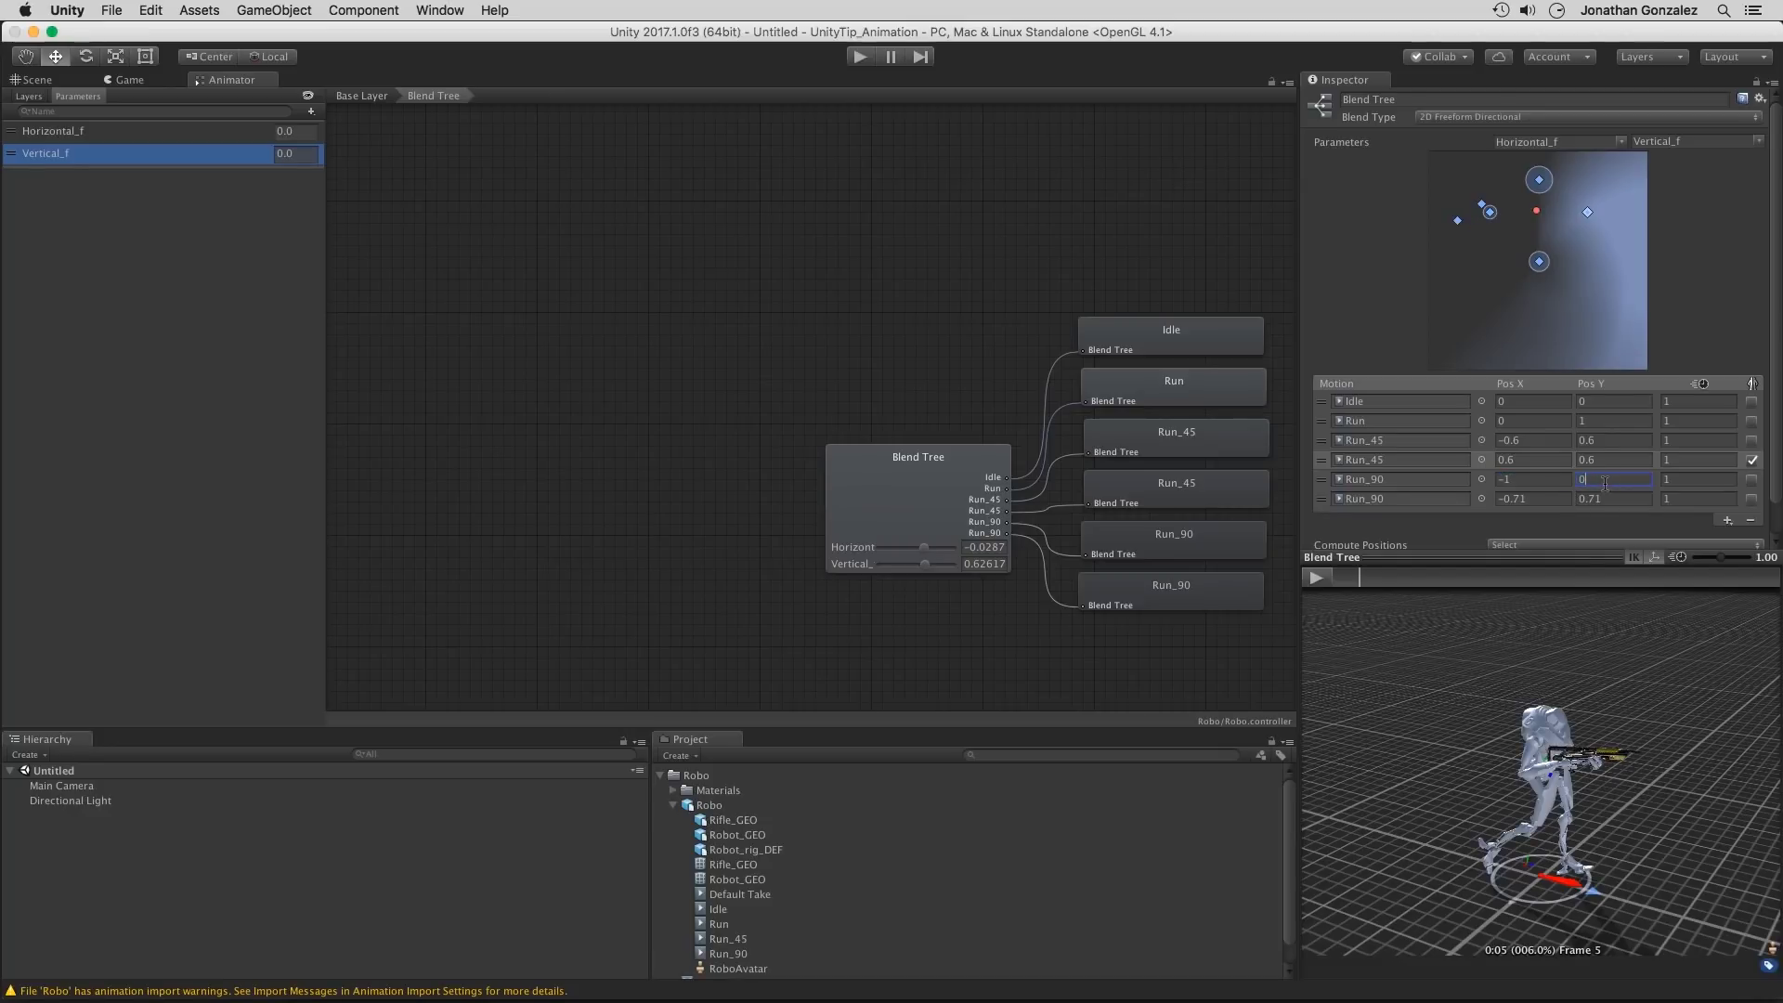
left_click(1325, 482)
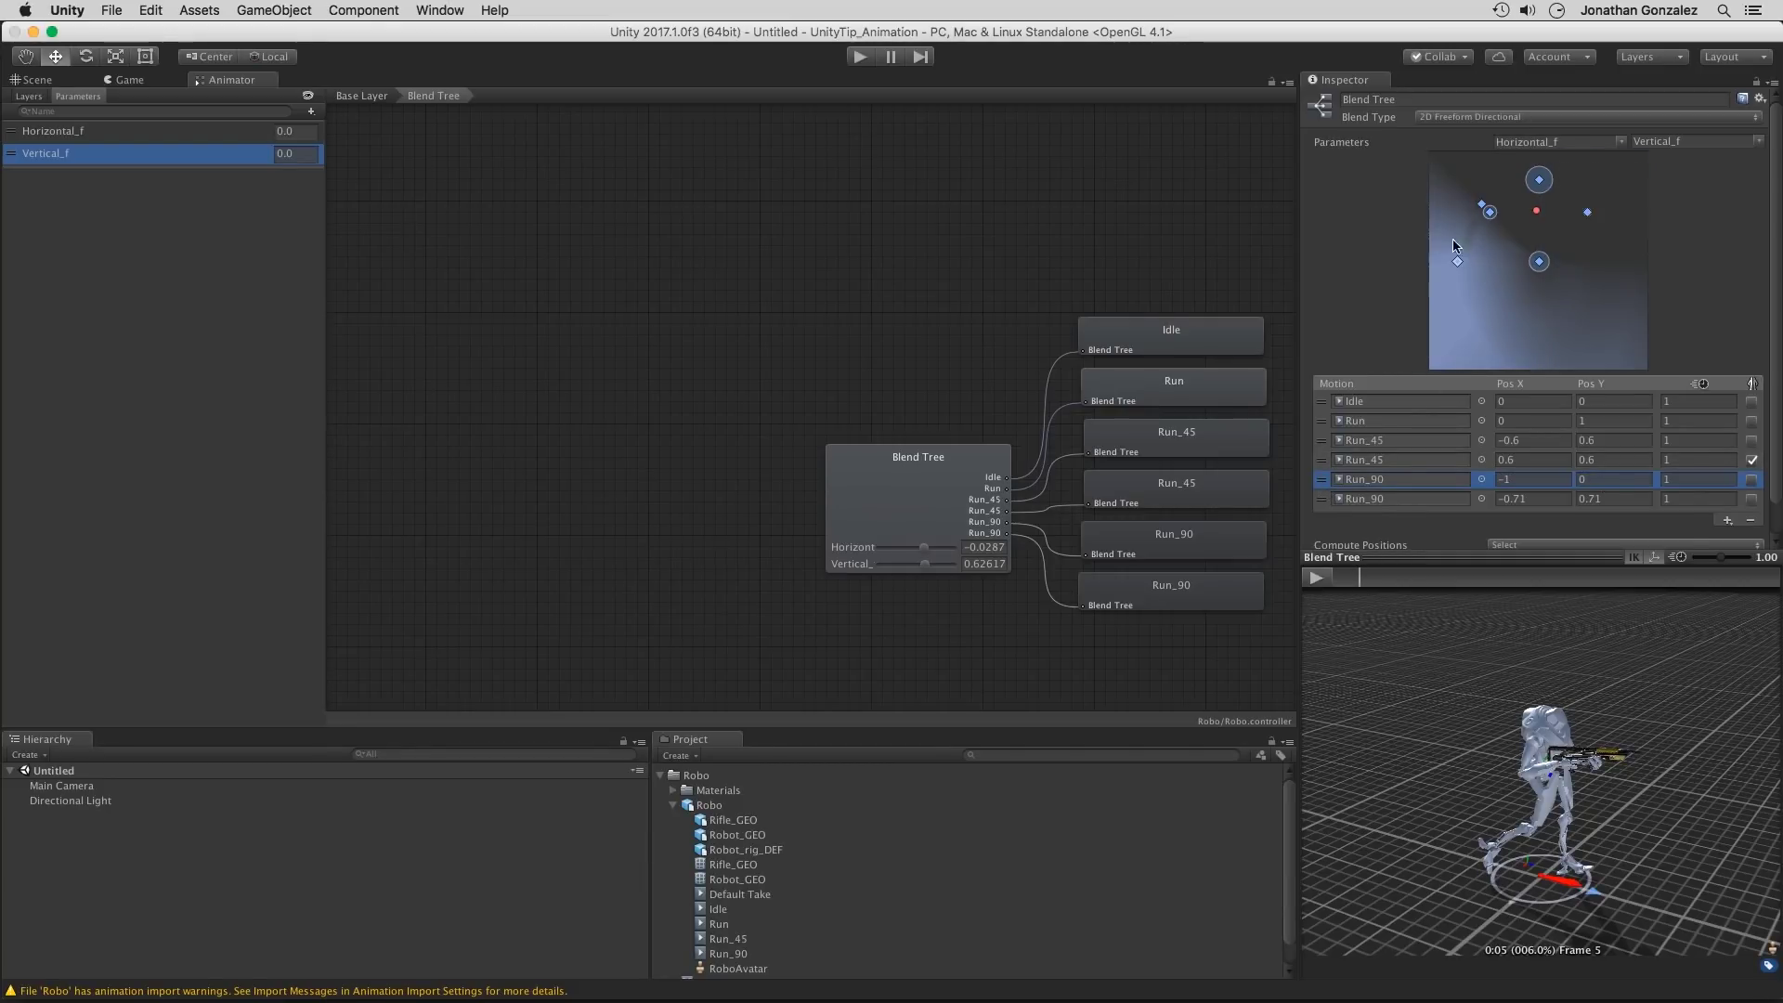
left_click(1318, 577)
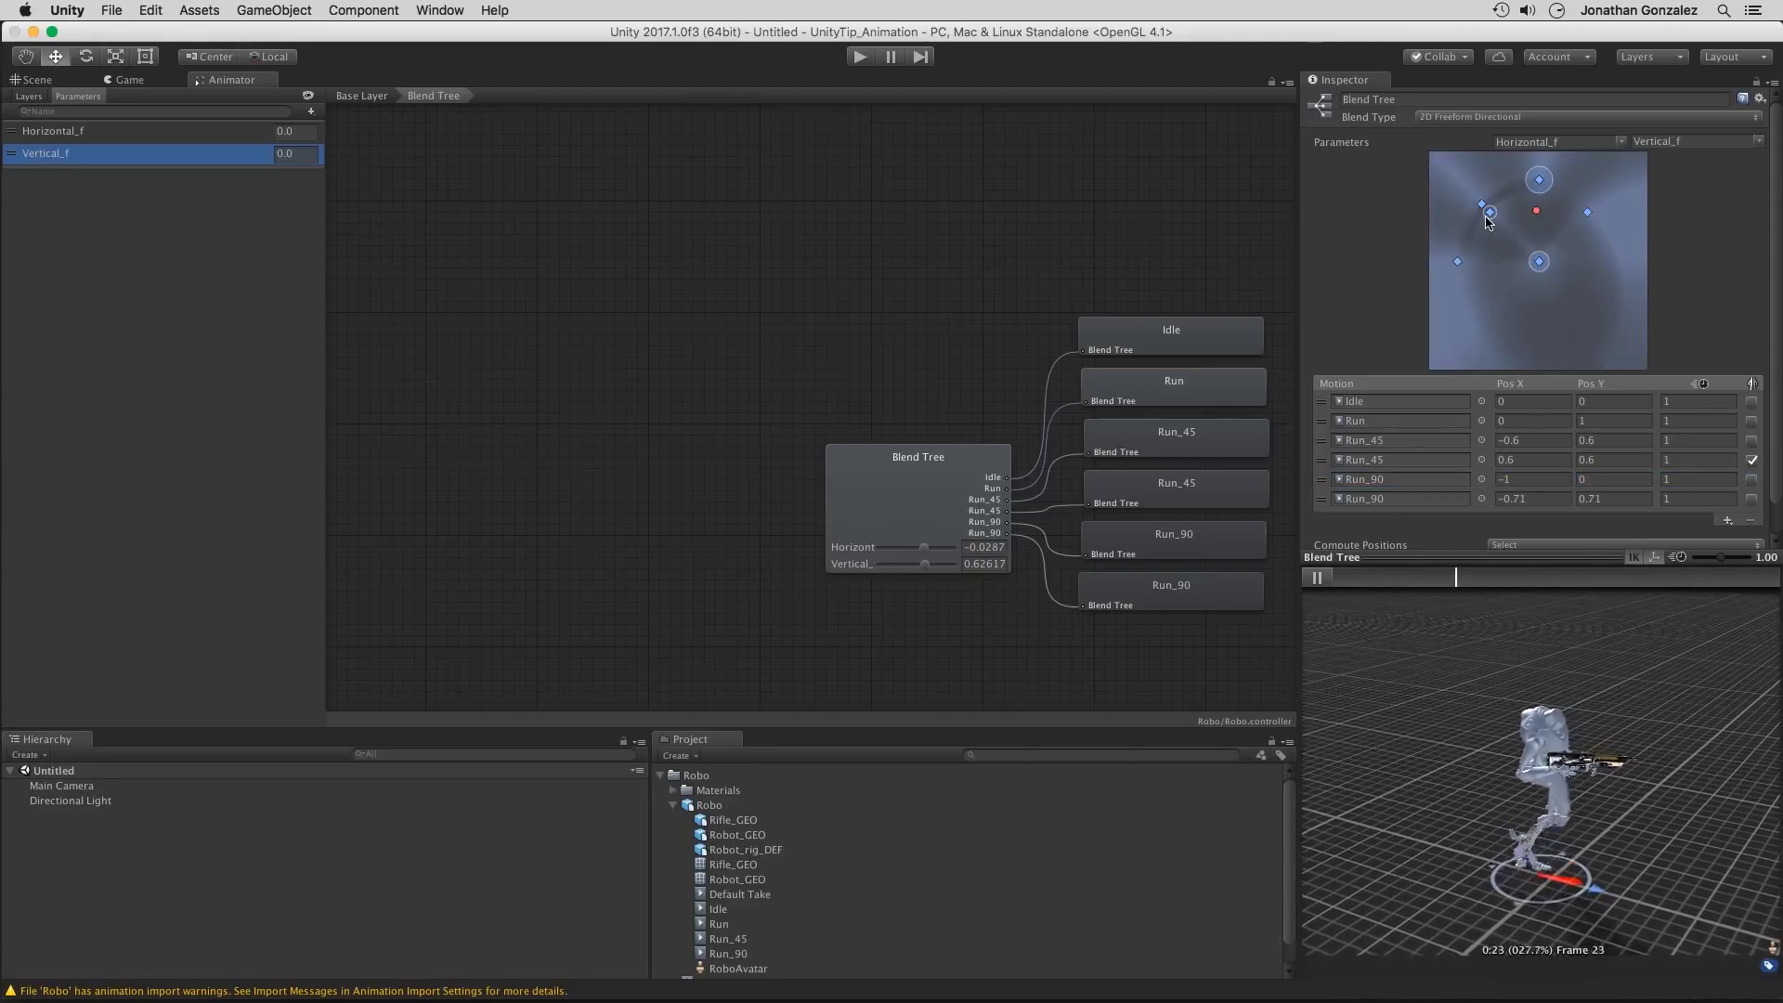
left_click_drag(1539, 216, 1540, 255)
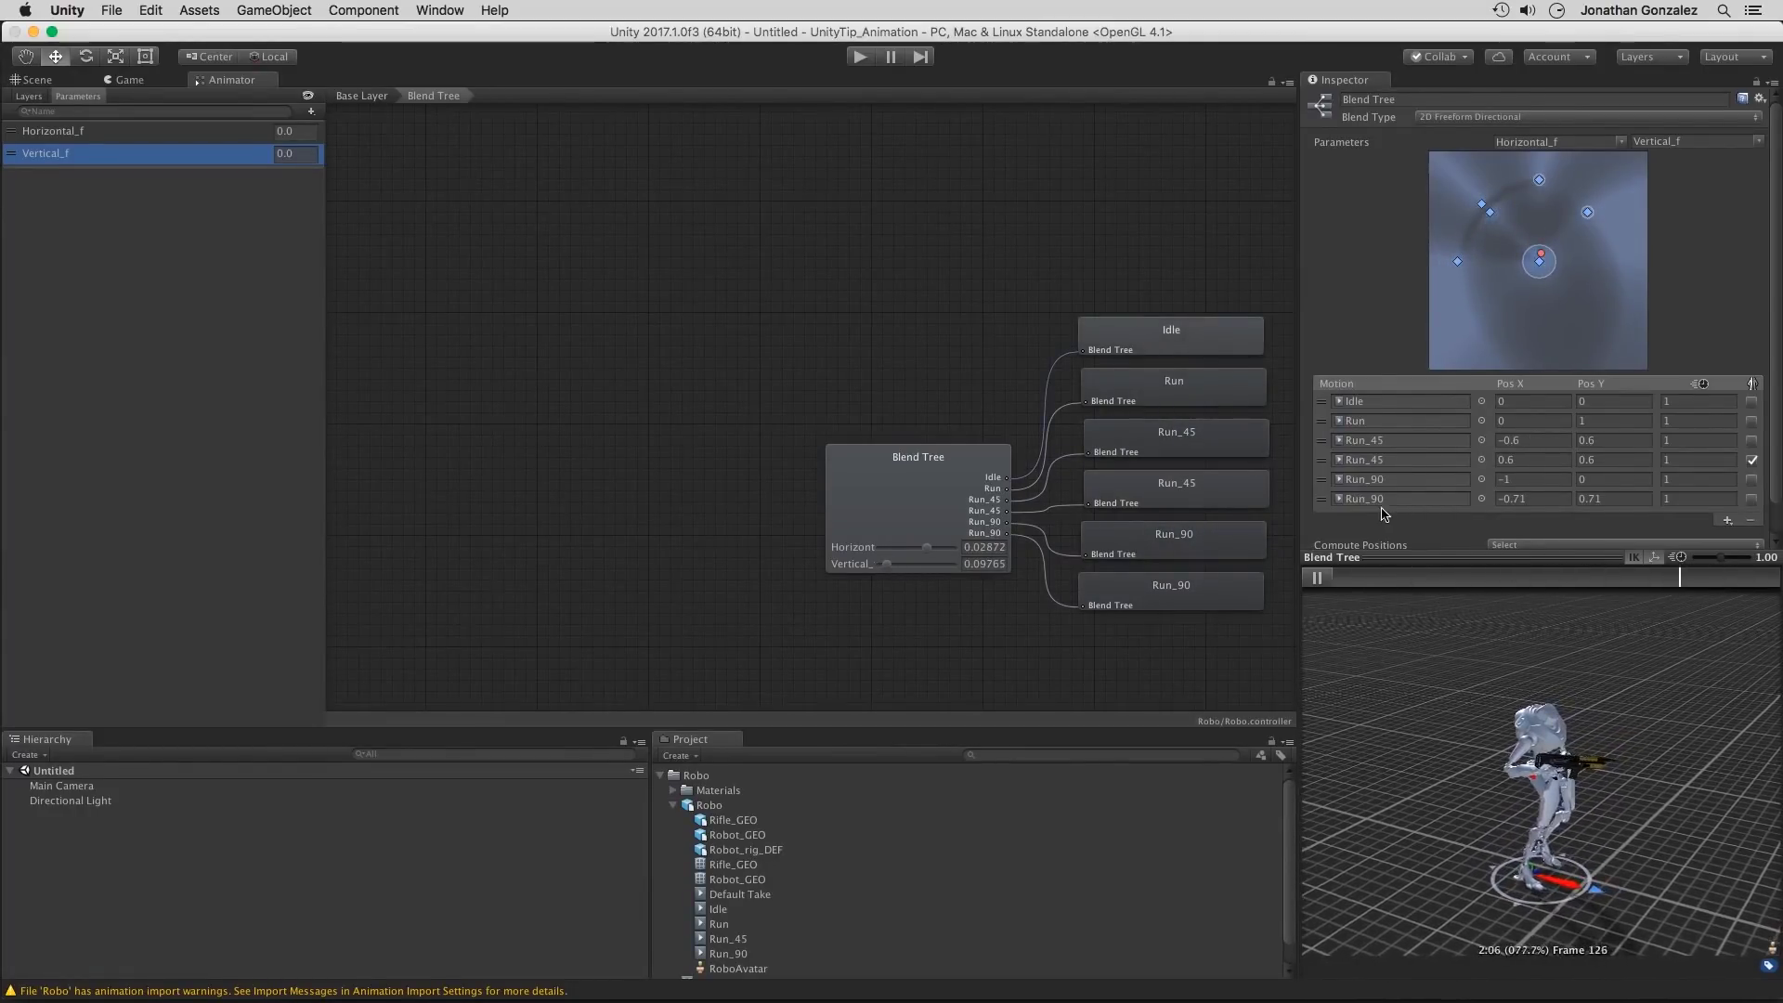
Step: Position the second Run_90 motion at Pos X 1 and Pos Y 0 and mirror it
left_click(1537, 498)
type("1")
key("Tab")
type("0")
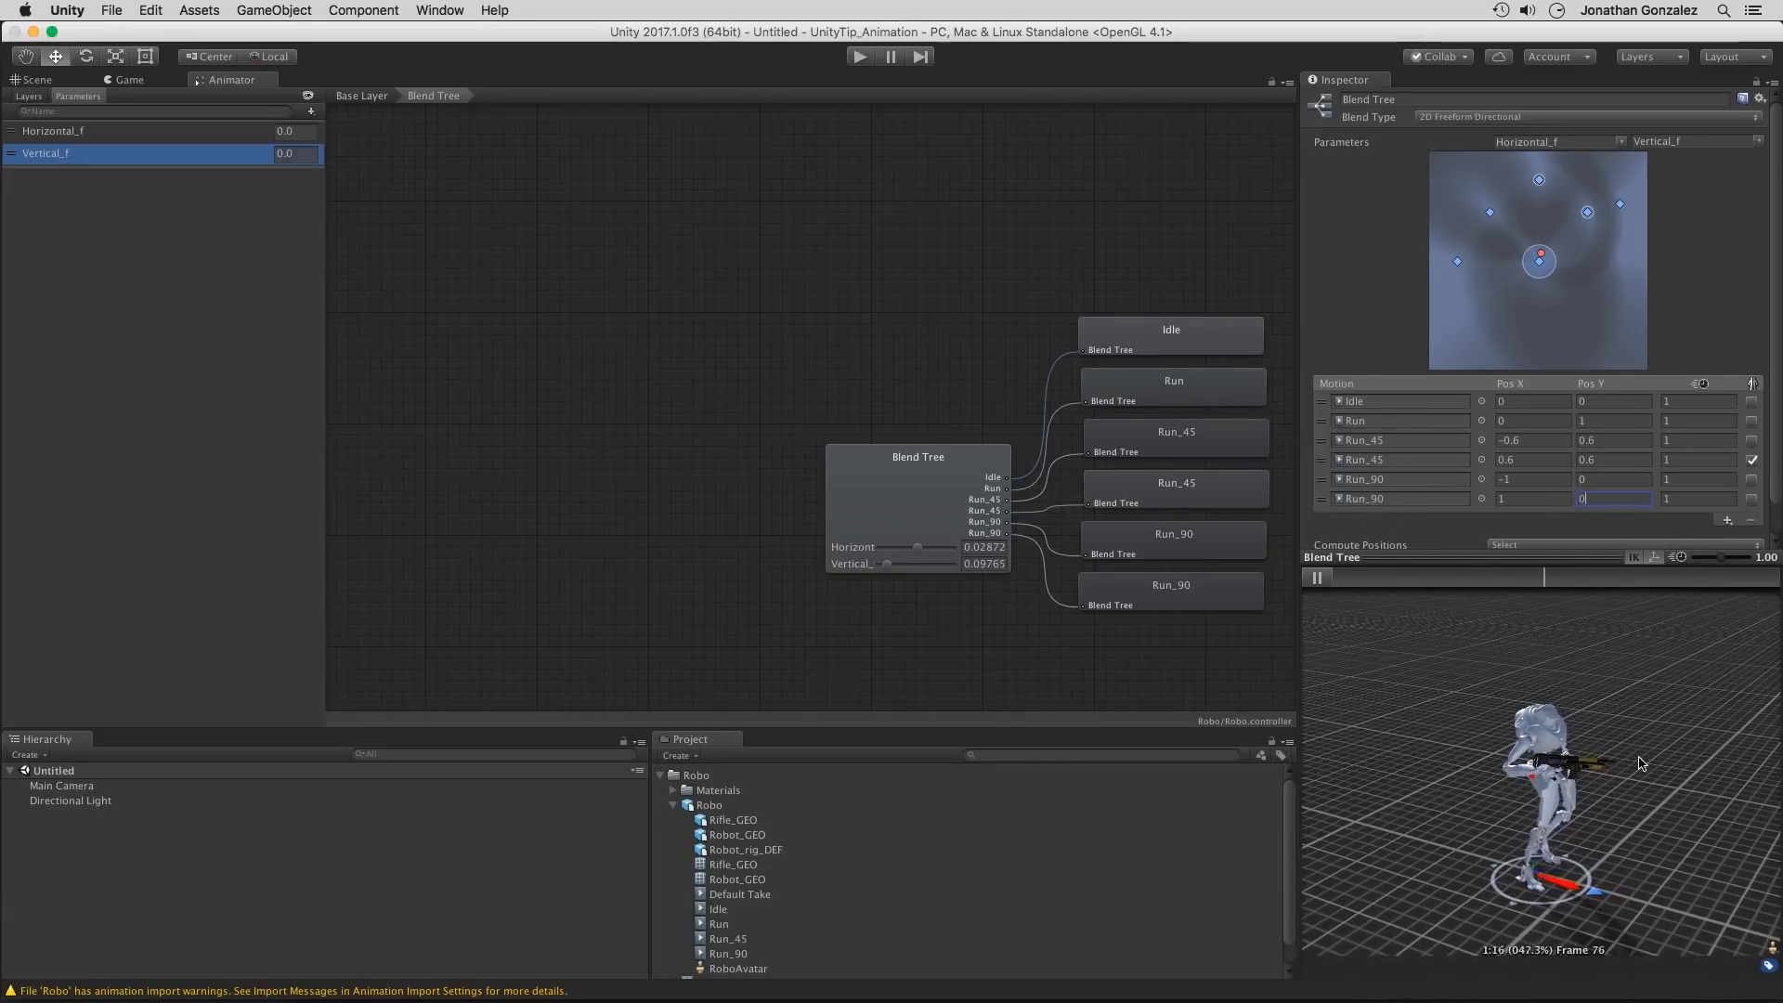
left_click(1755, 502)
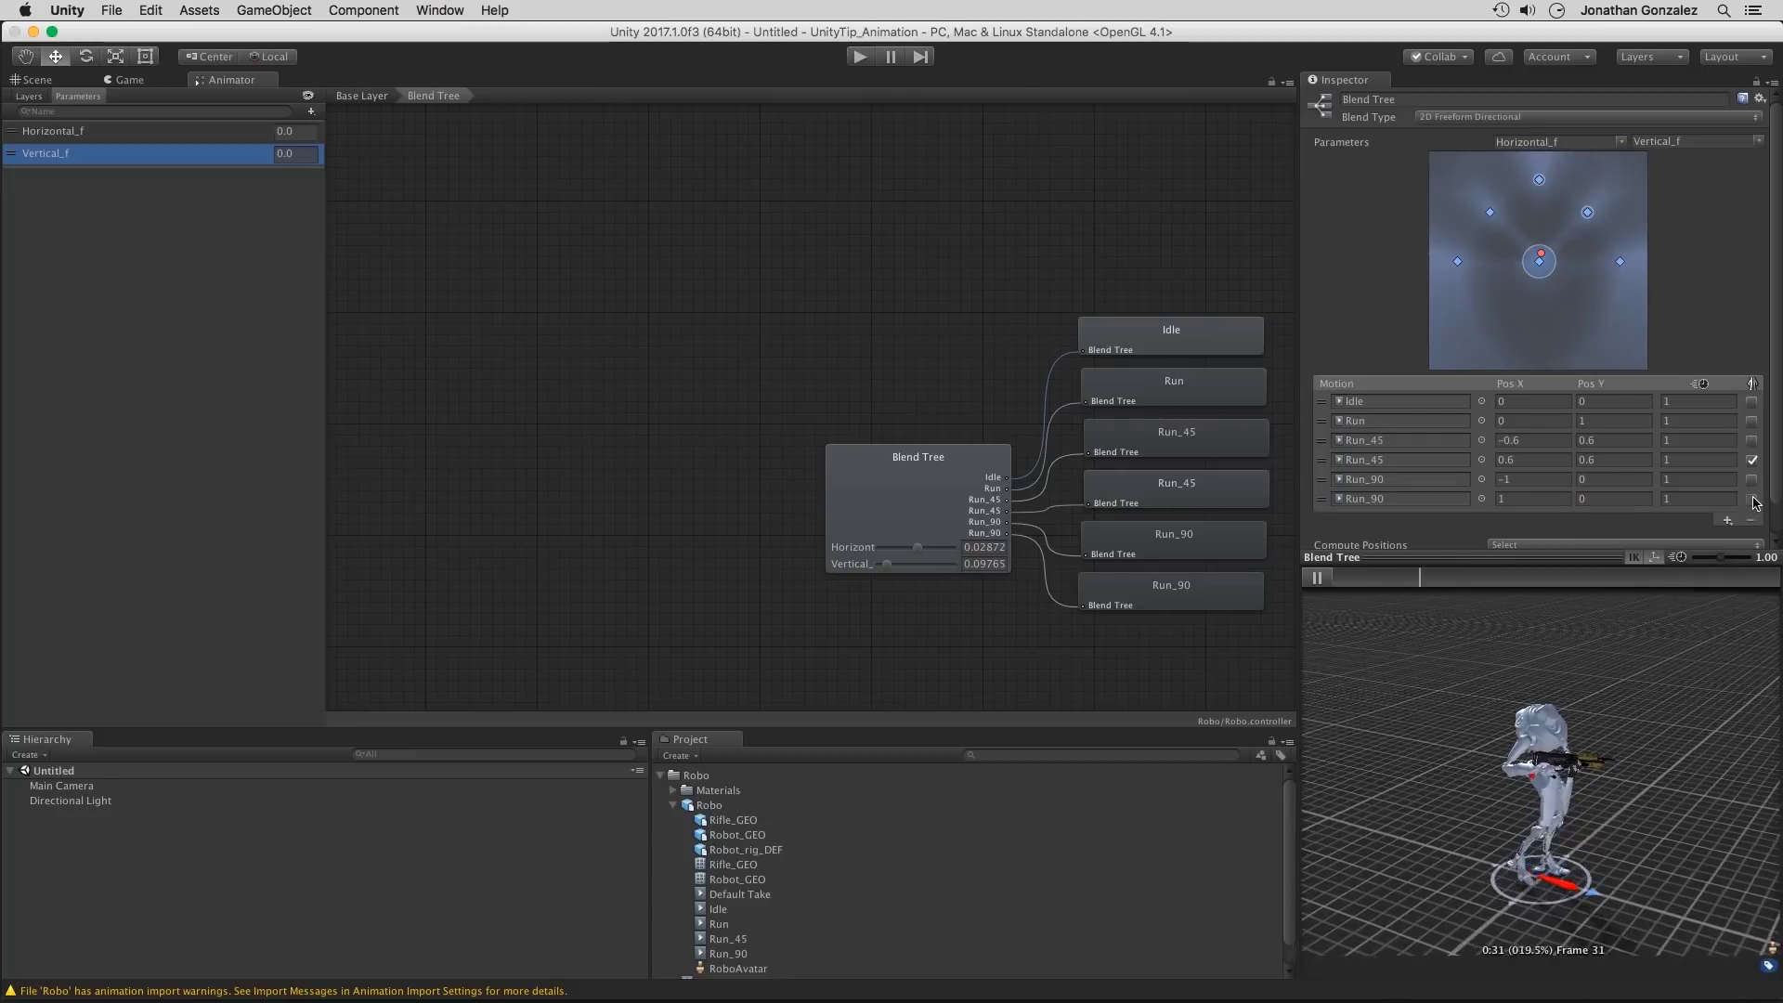
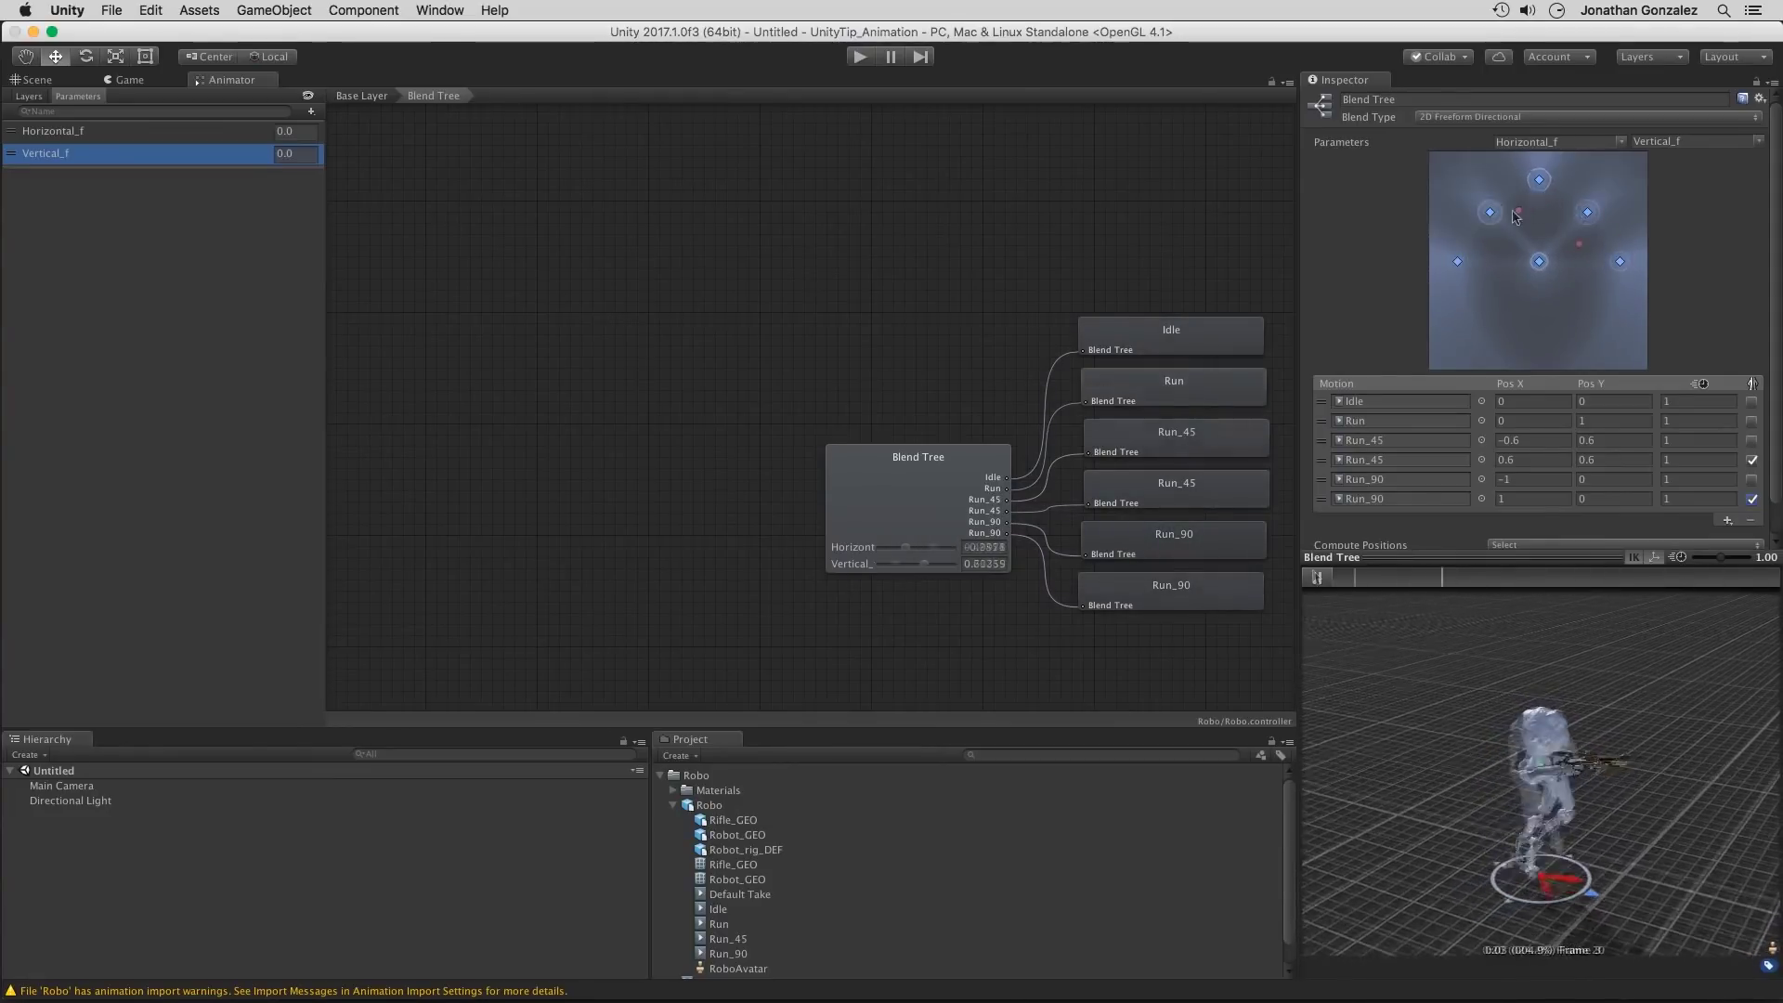
left_click(1469, 577)
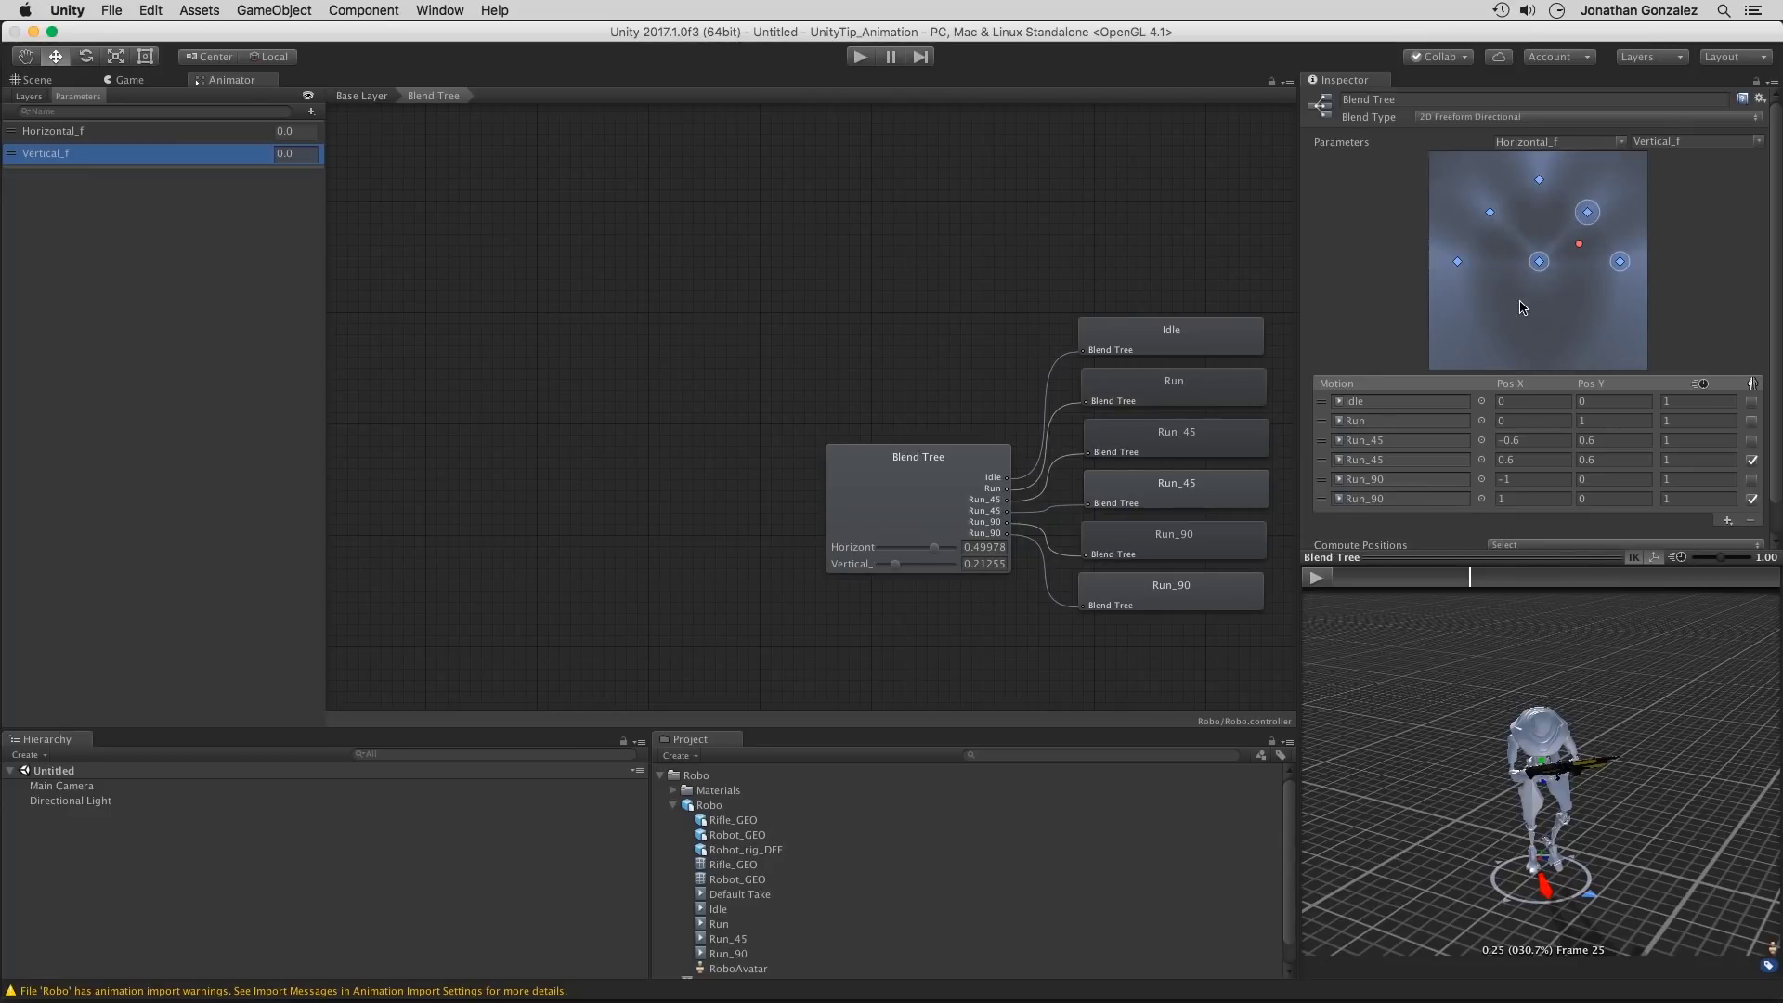
Step: Add a seventh motion field and assign the Run clip to it
left_click(1728, 521)
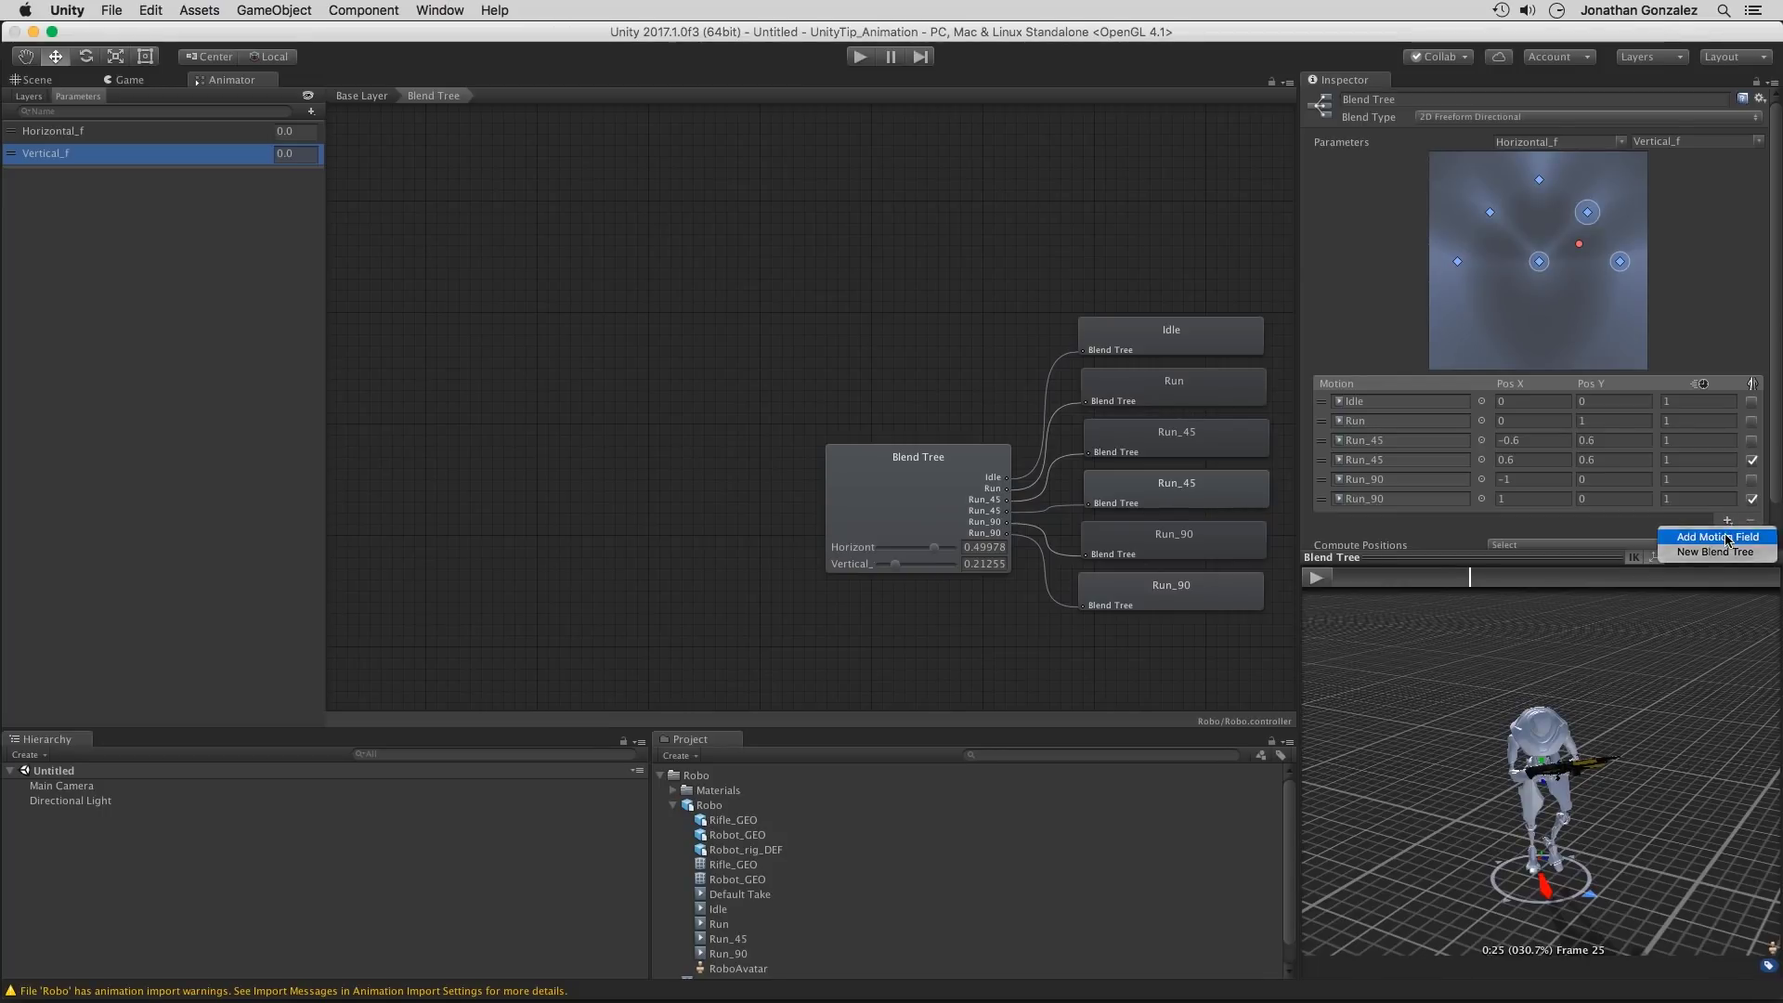
left_click(1726, 538)
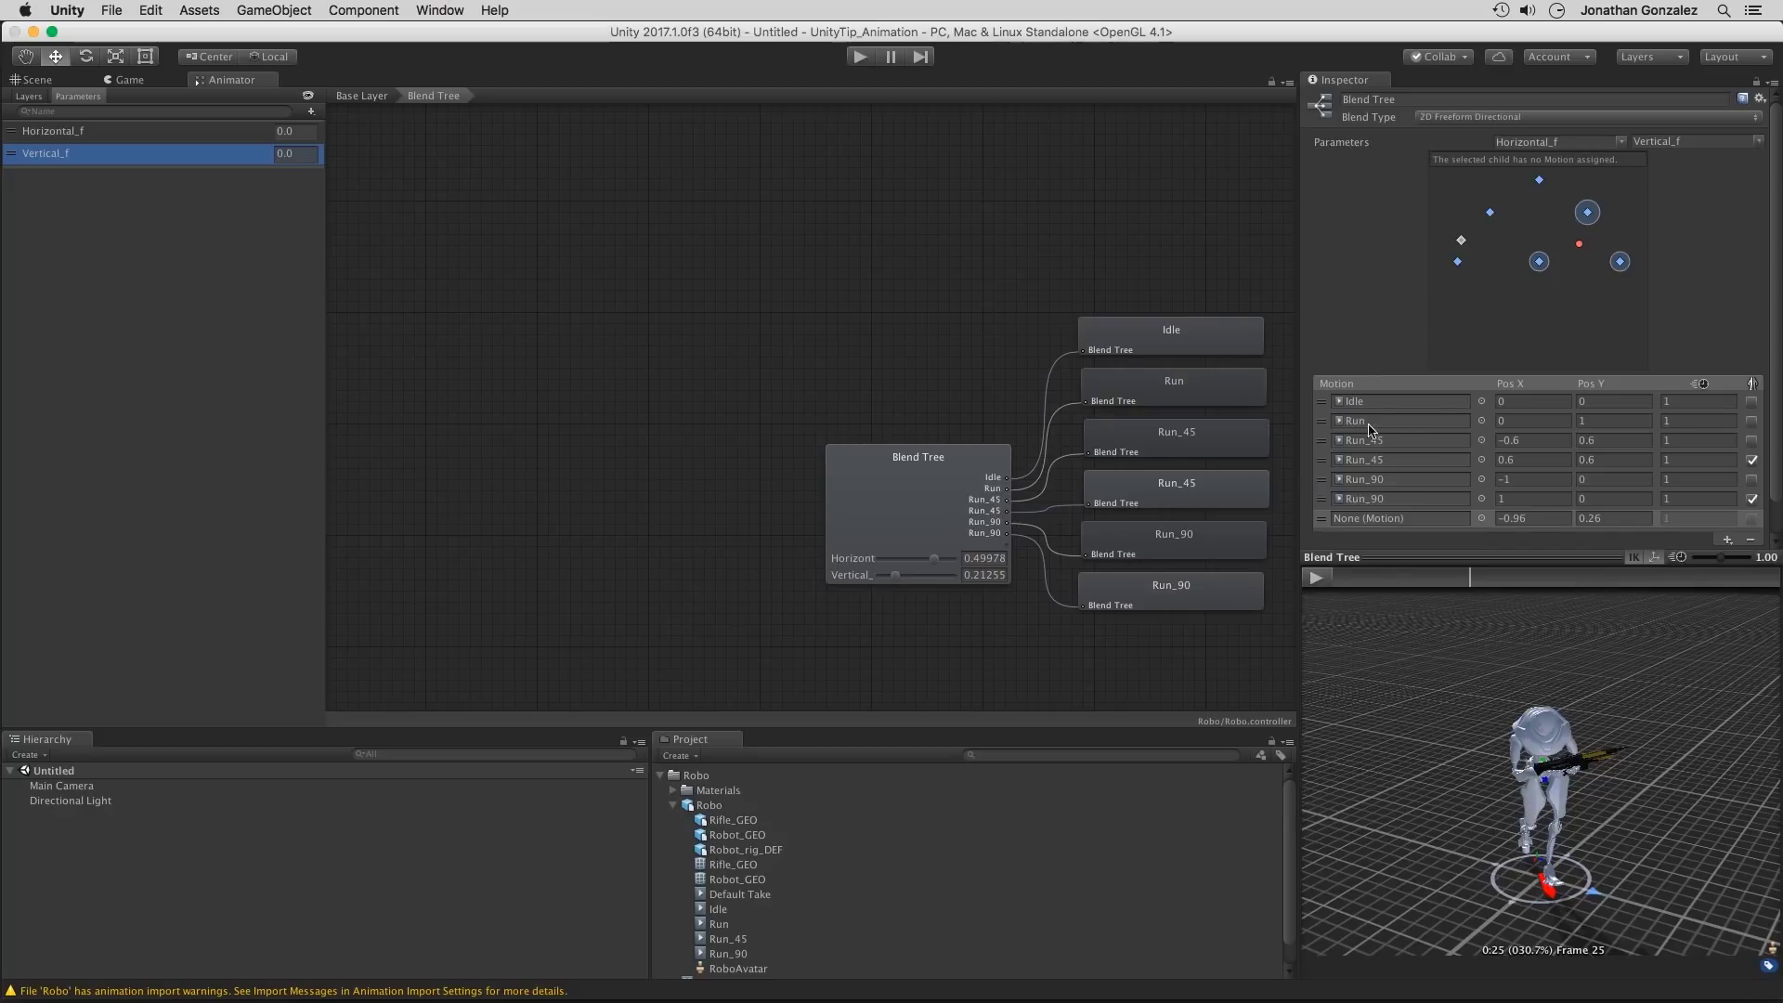
left_click(1482, 524)
double_click(46, 137)
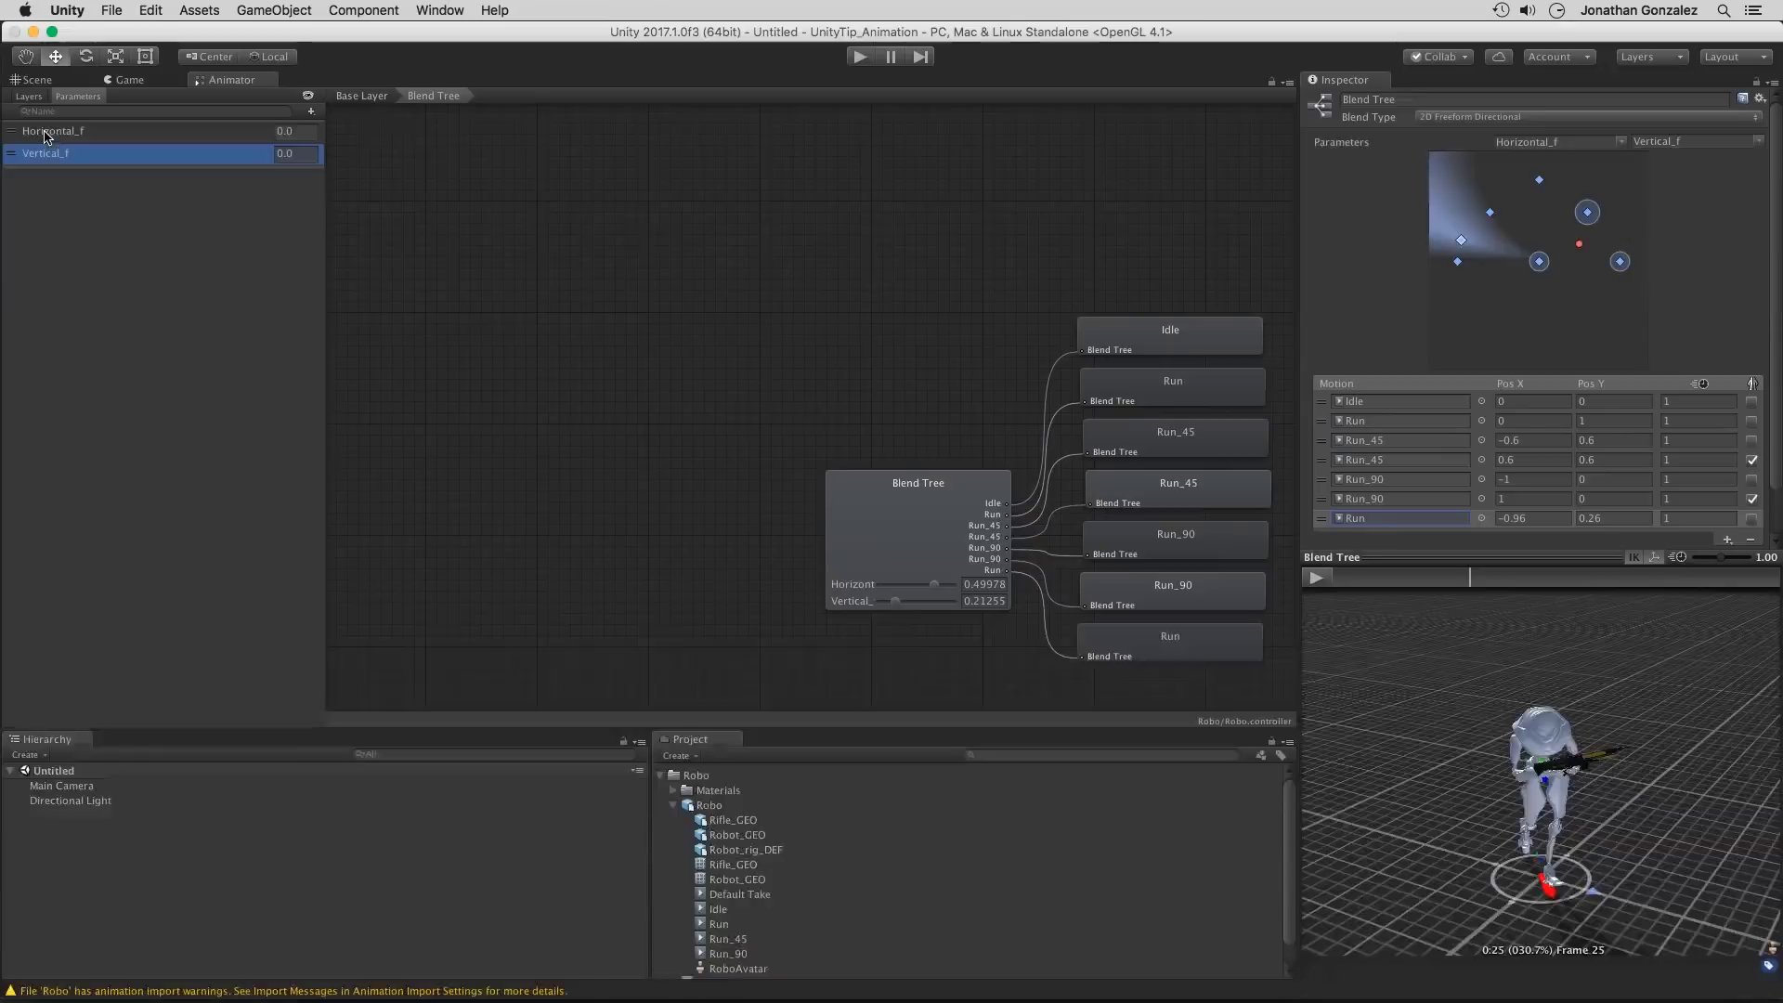
Step: Position the seventh motion, the second Run, at Pos X 0 and Pos Y -1 and set its speed to -1
left_click(1532, 518)
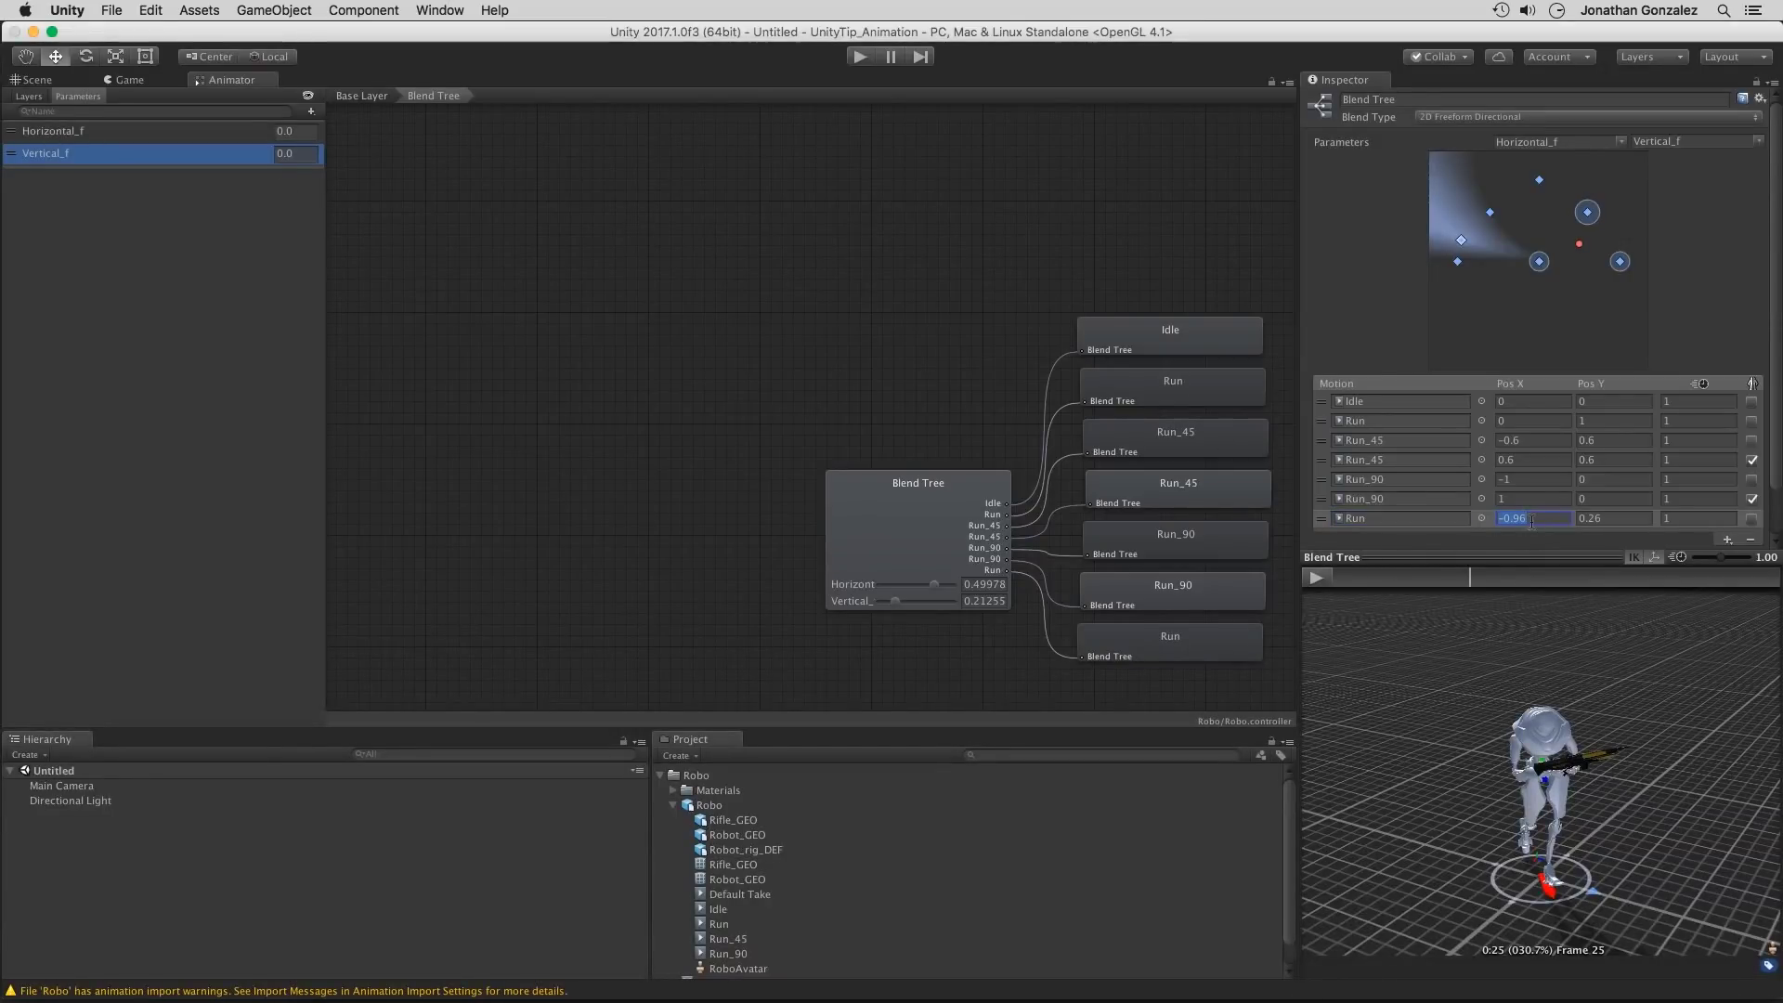
left_click(1615, 519)
type("-1")
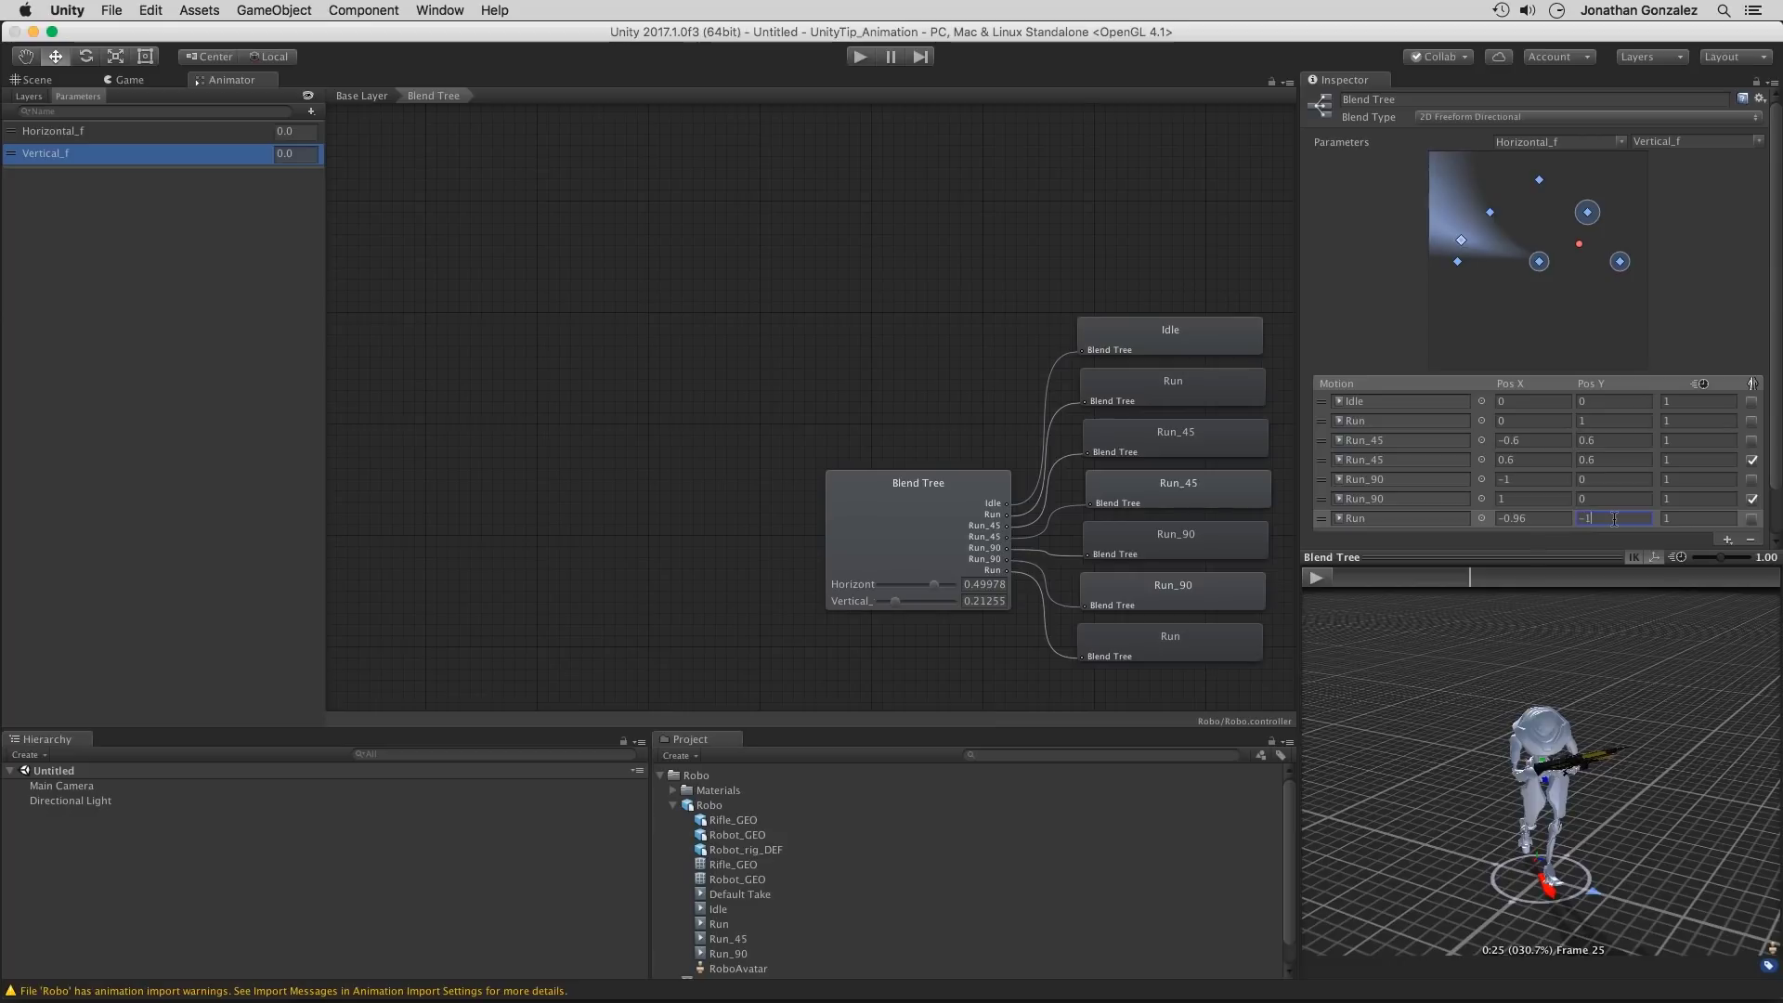
left_click(1548, 519)
type("0")
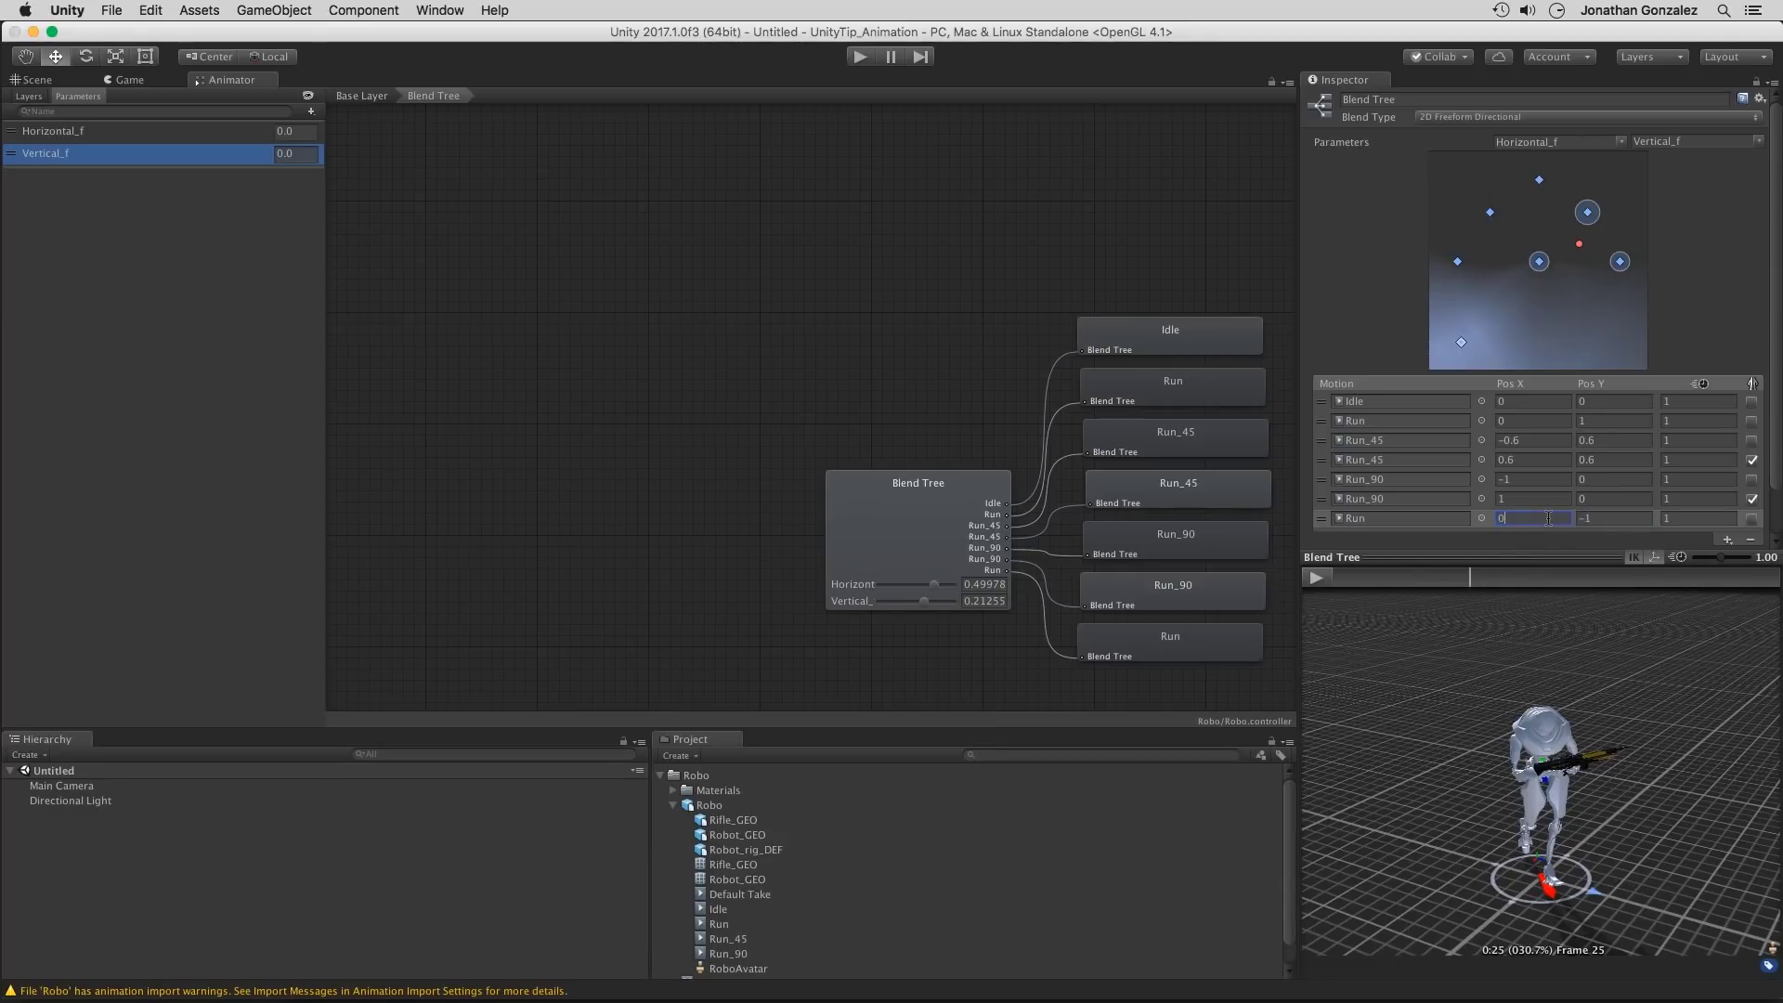
left_click(1691, 517)
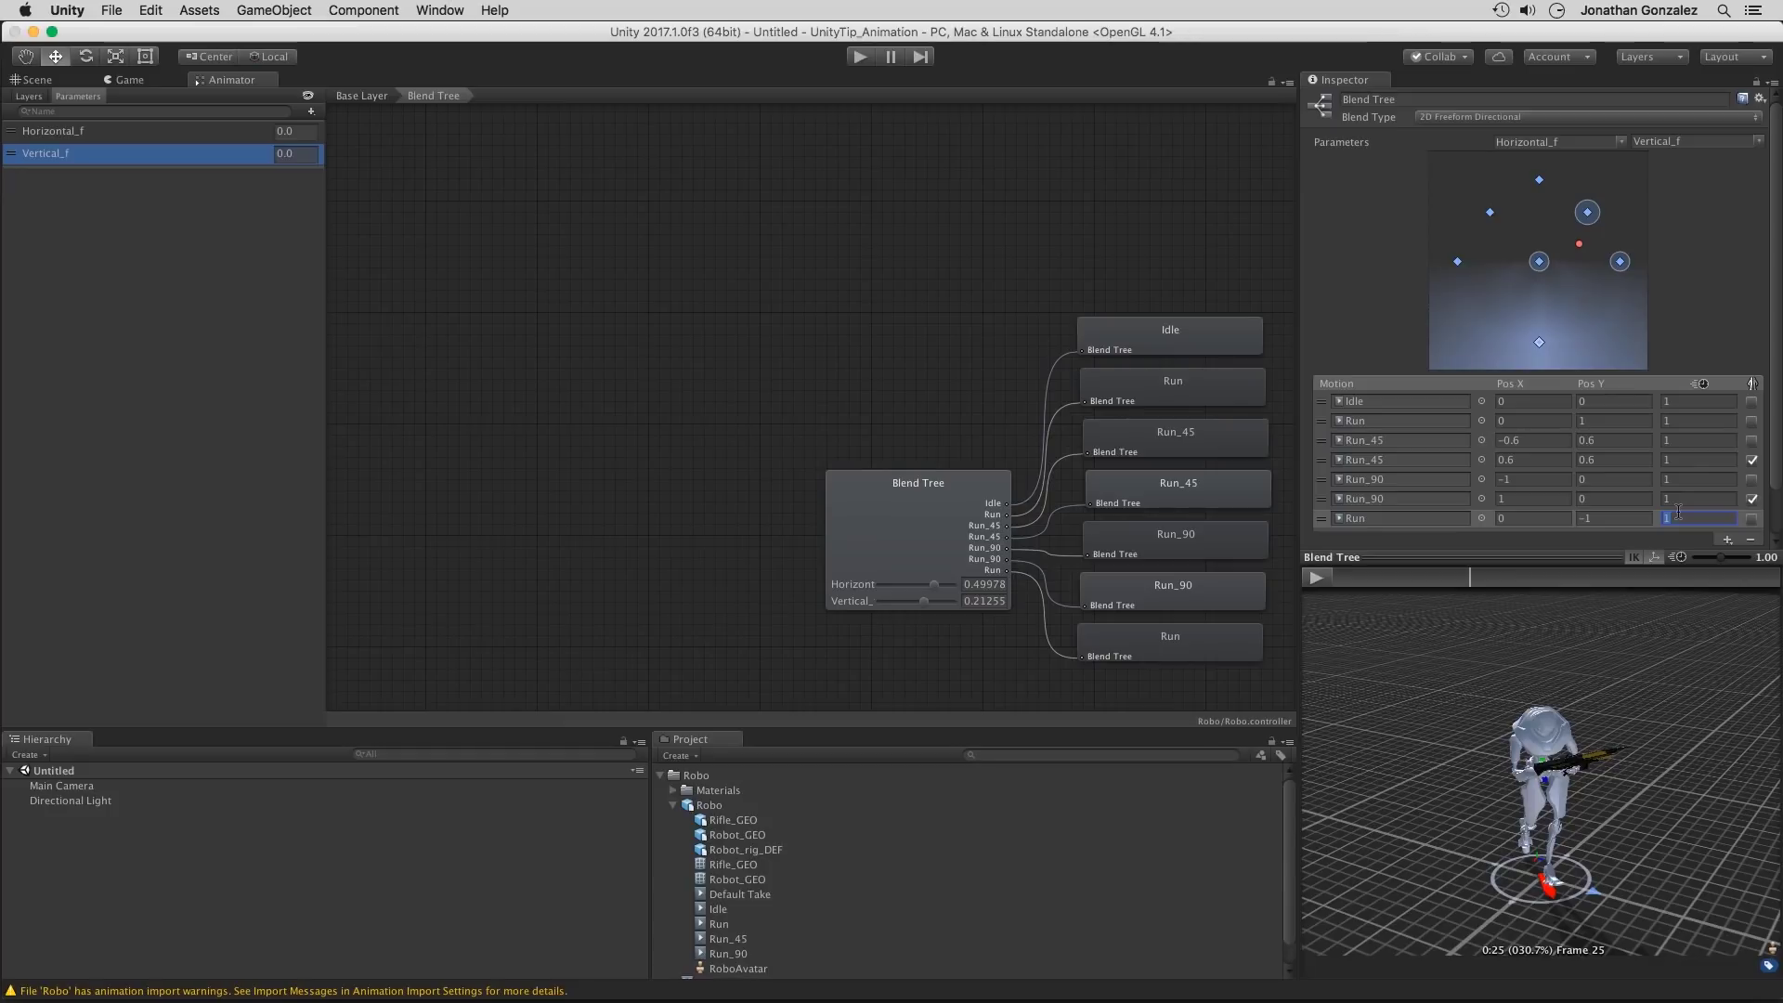
type("-1")
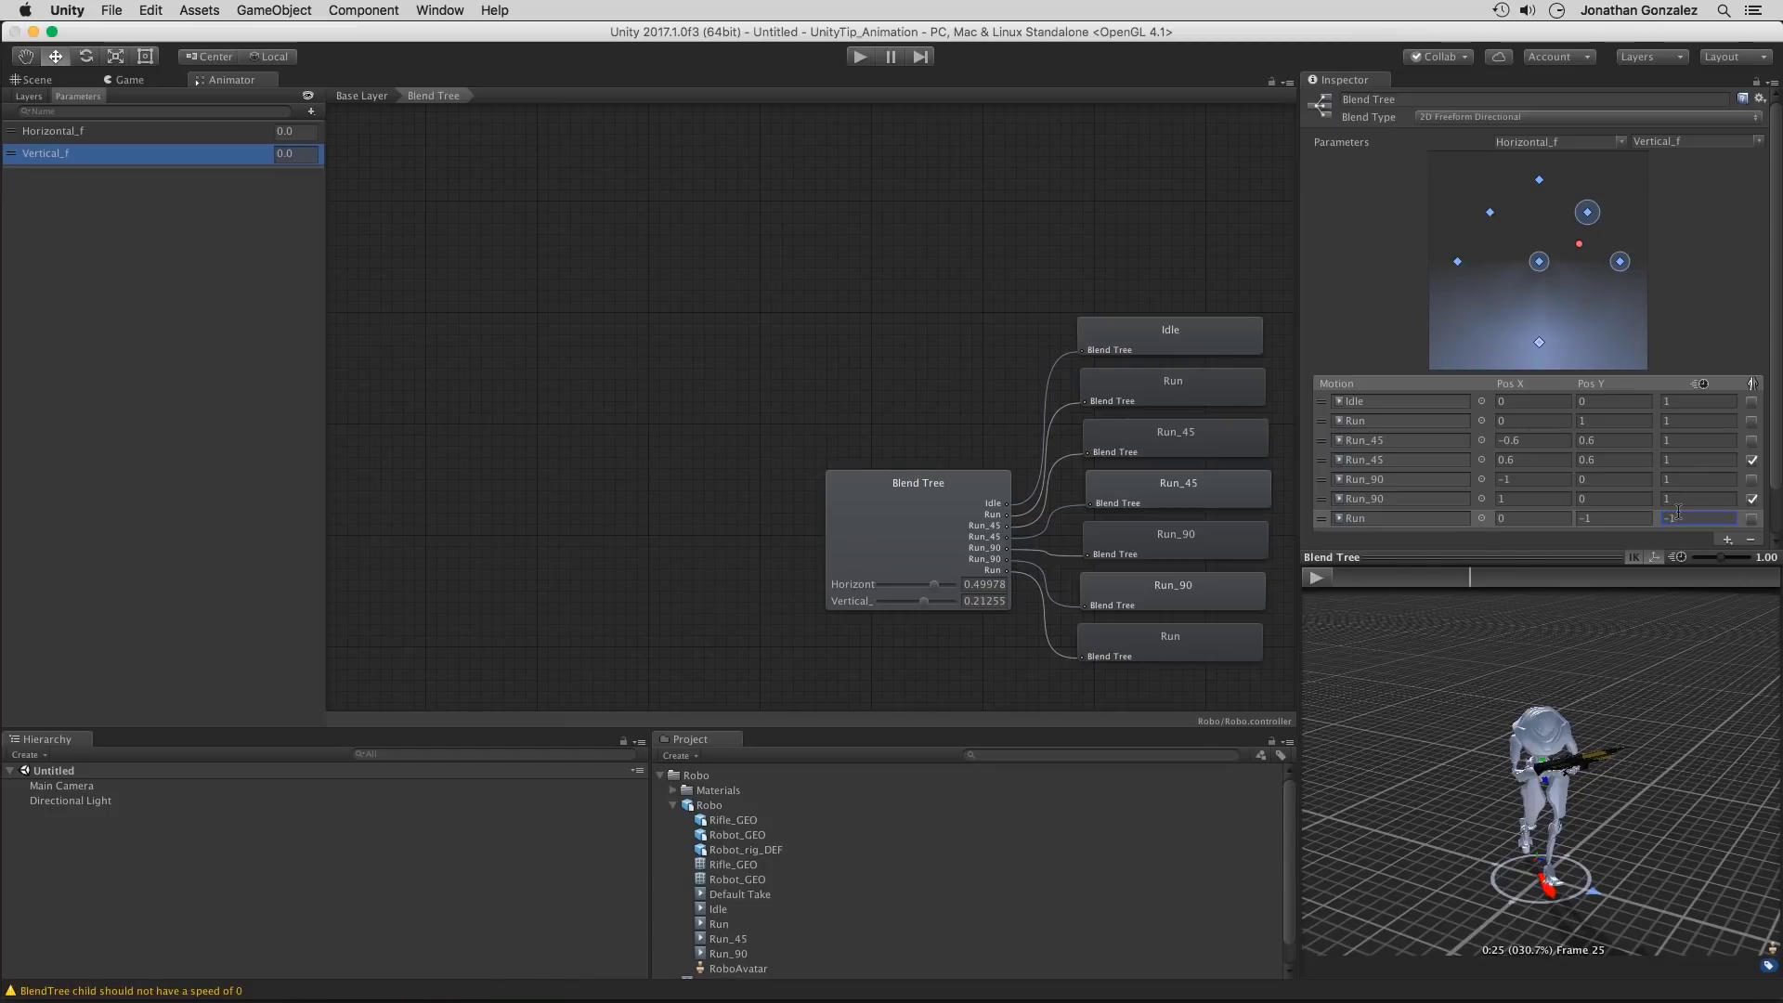
Step: Play the preview with the blend point moved onto the reversed Run motion, and view the character from the side in an enlarged preview
left_click(1317, 577)
mouse_move(1583, 247)
left_mouse_down()
mouse_move(1540, 185)
mouse_move(1540, 342)
left_mouse_up()
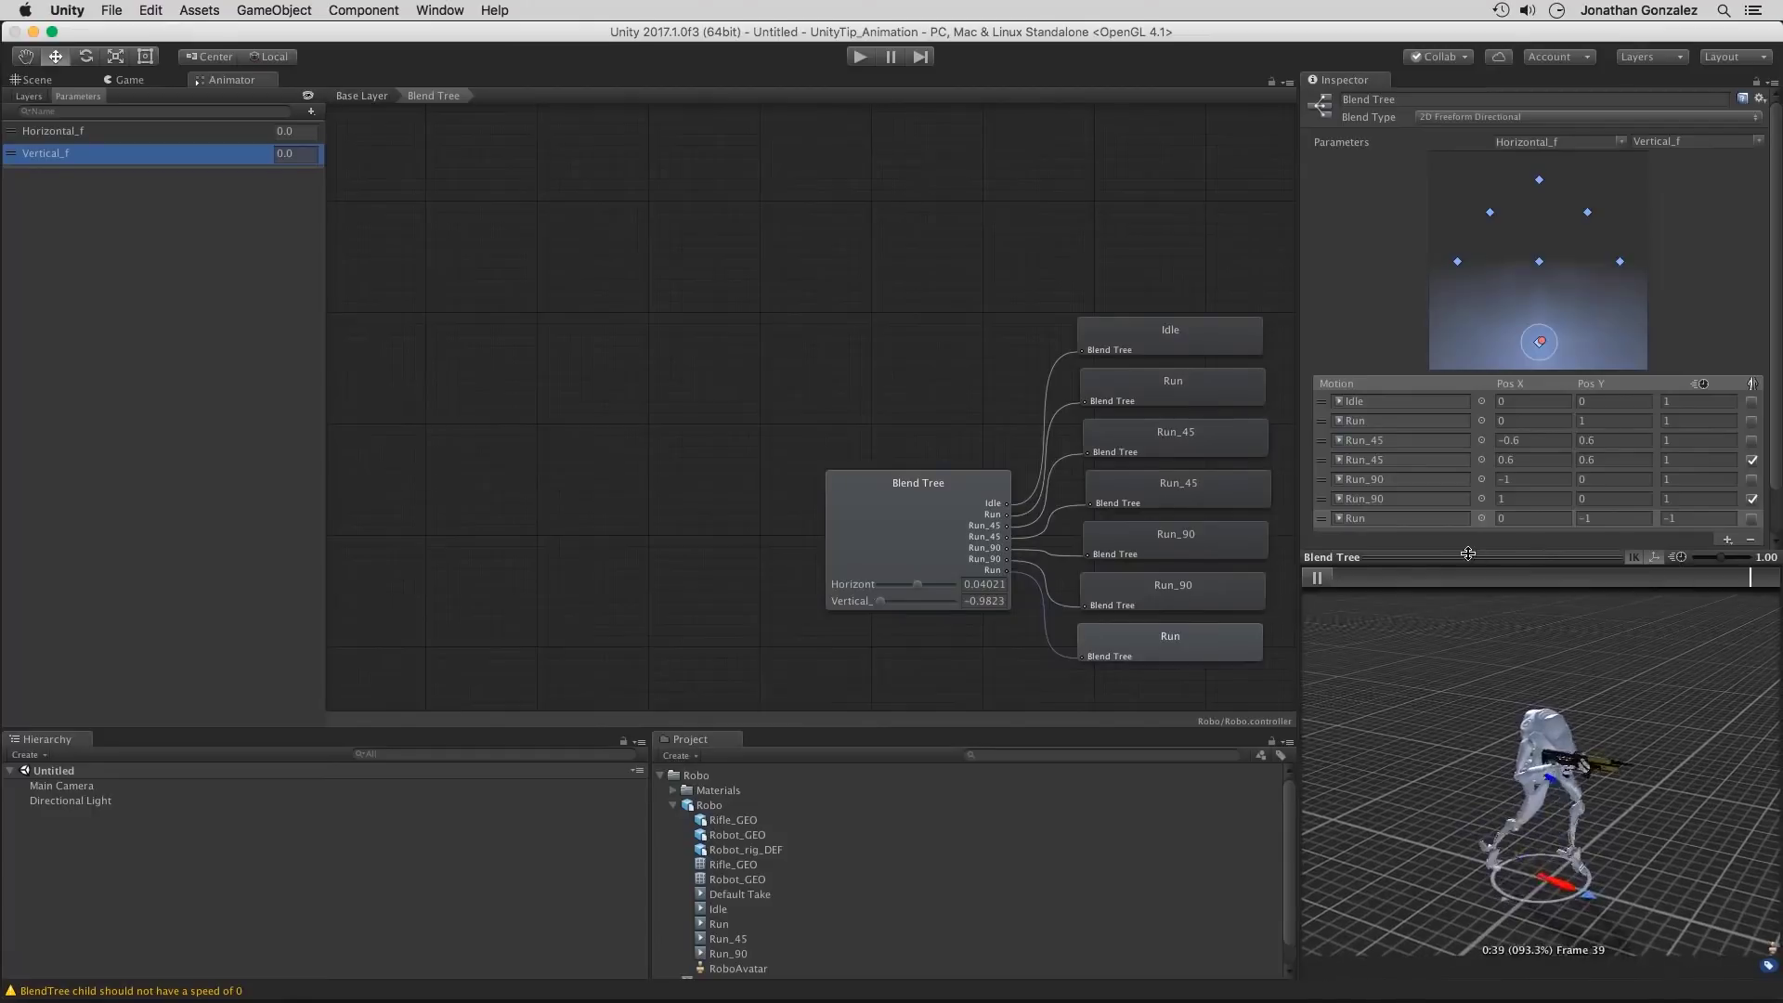
left_click_drag(1467, 557, 1393, 433)
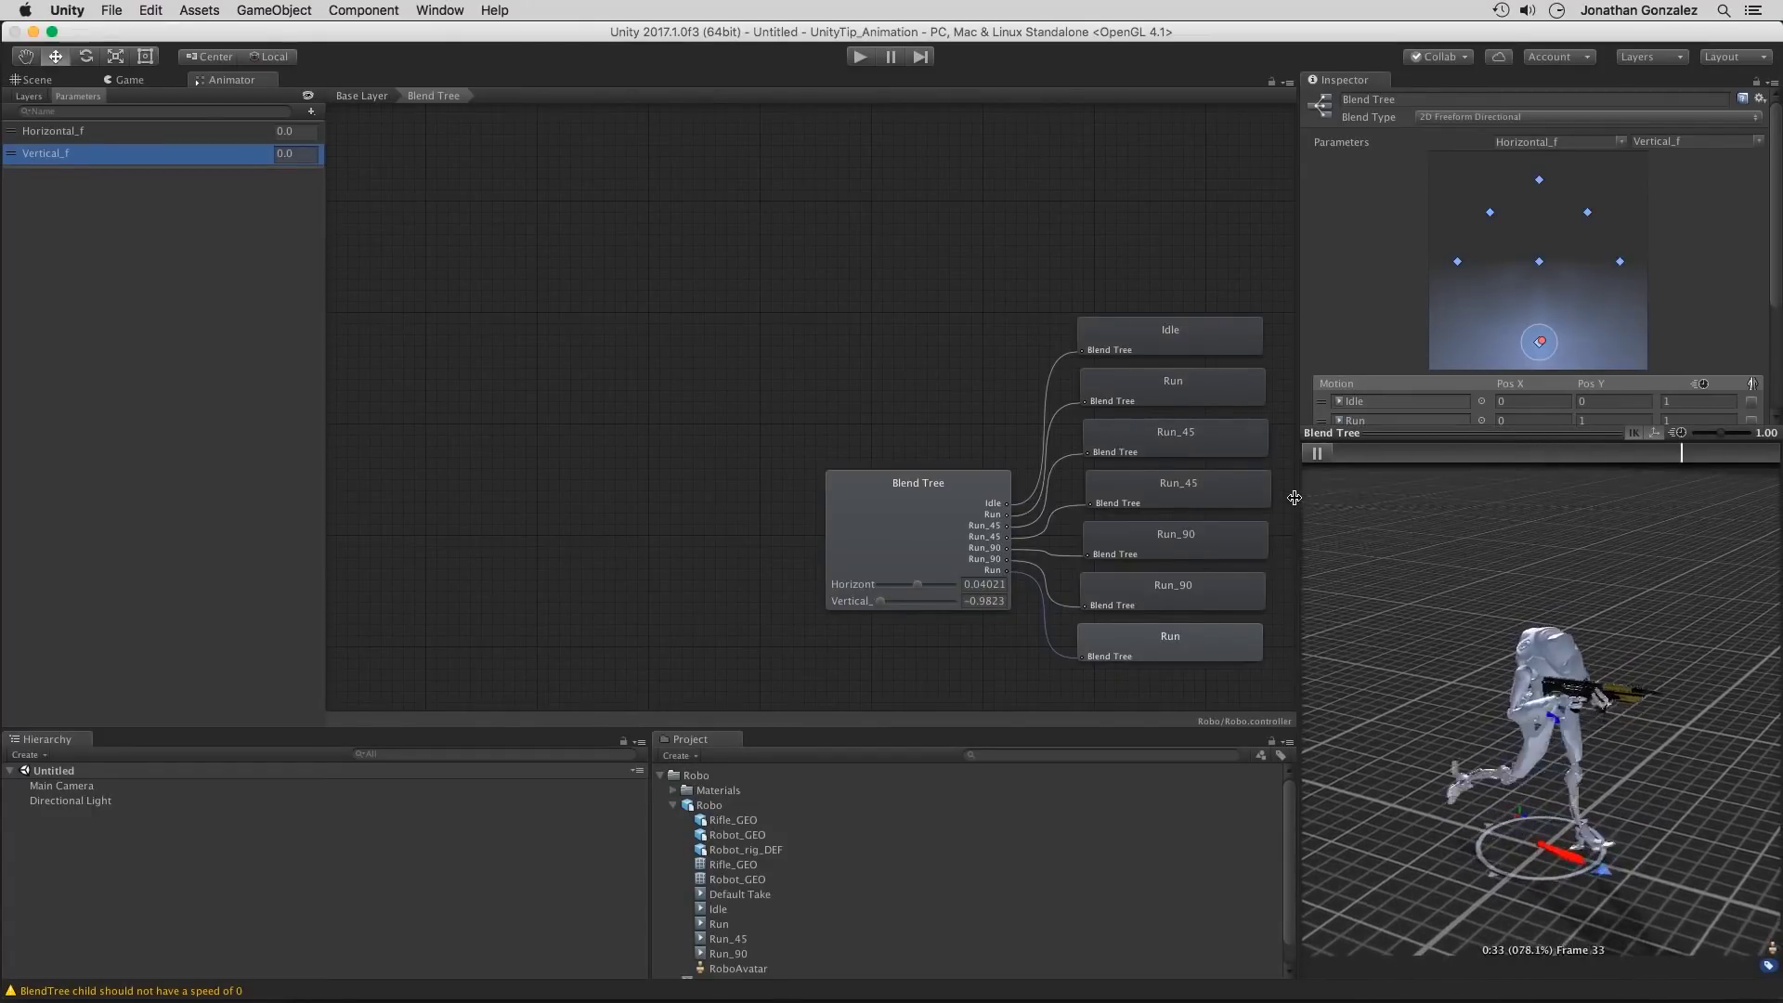
left_click_drag(1300, 557, 1207, 557)
left_click_drag(1408, 682, 1542, 657)
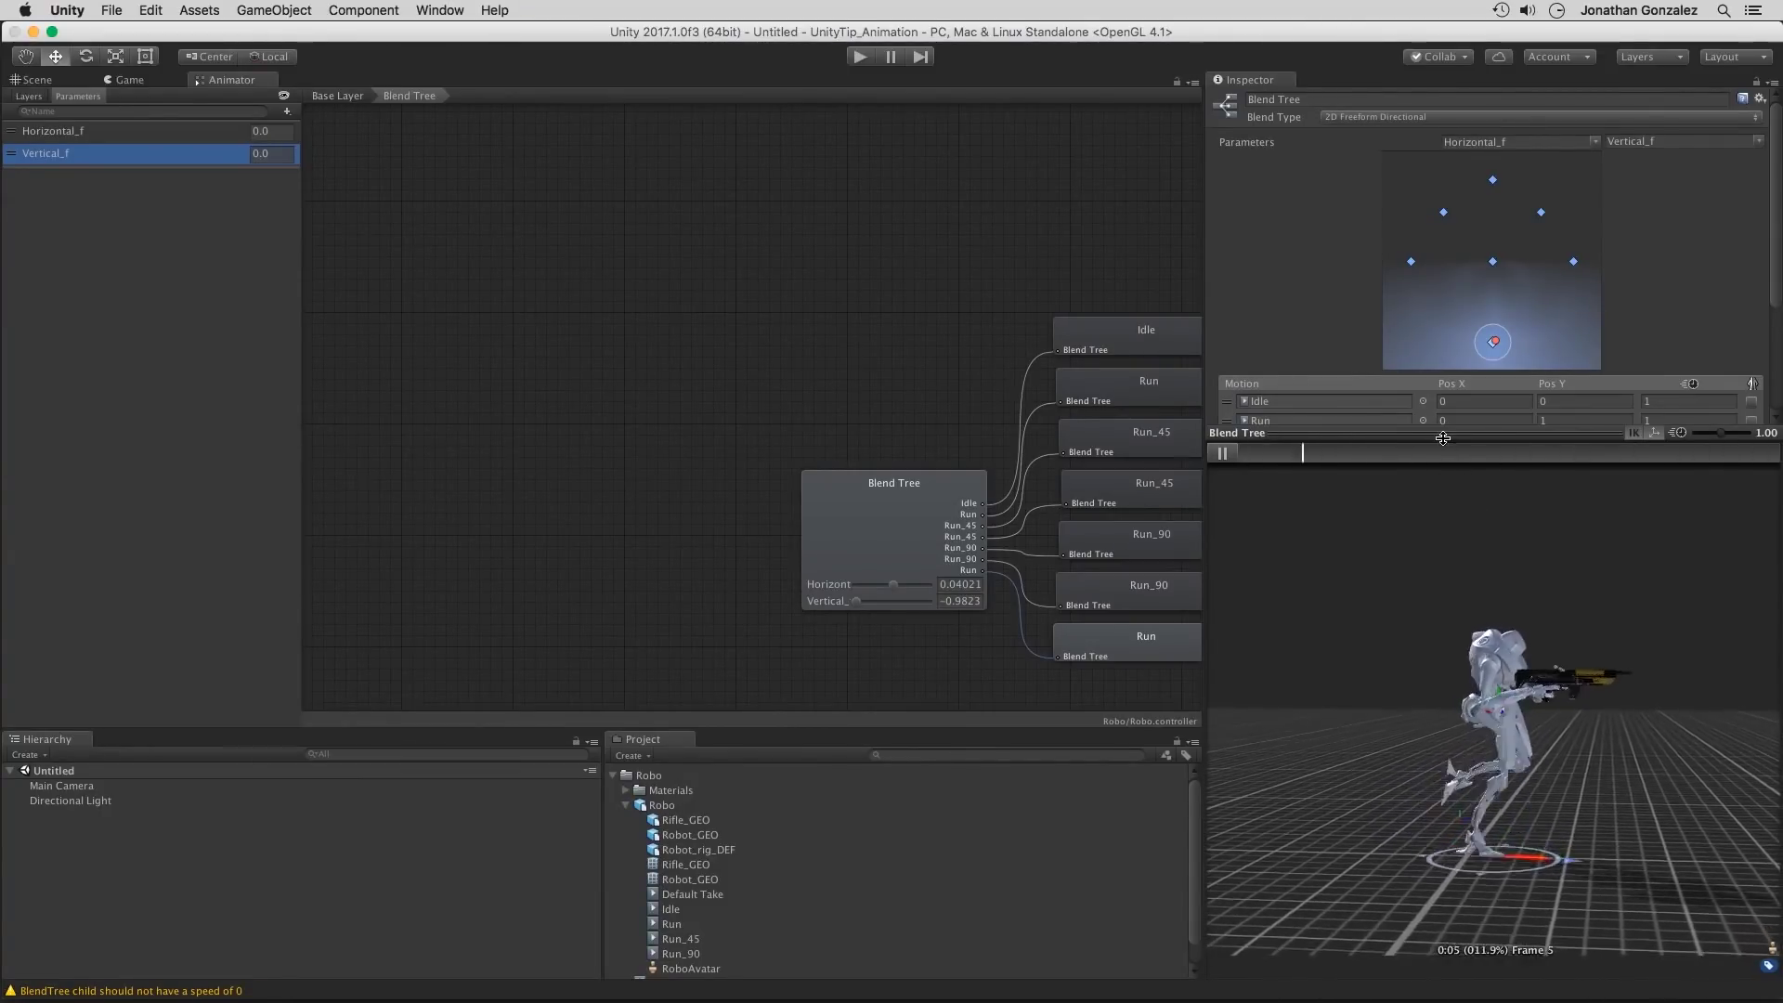
left_click_drag(1446, 434, 1448, 532)
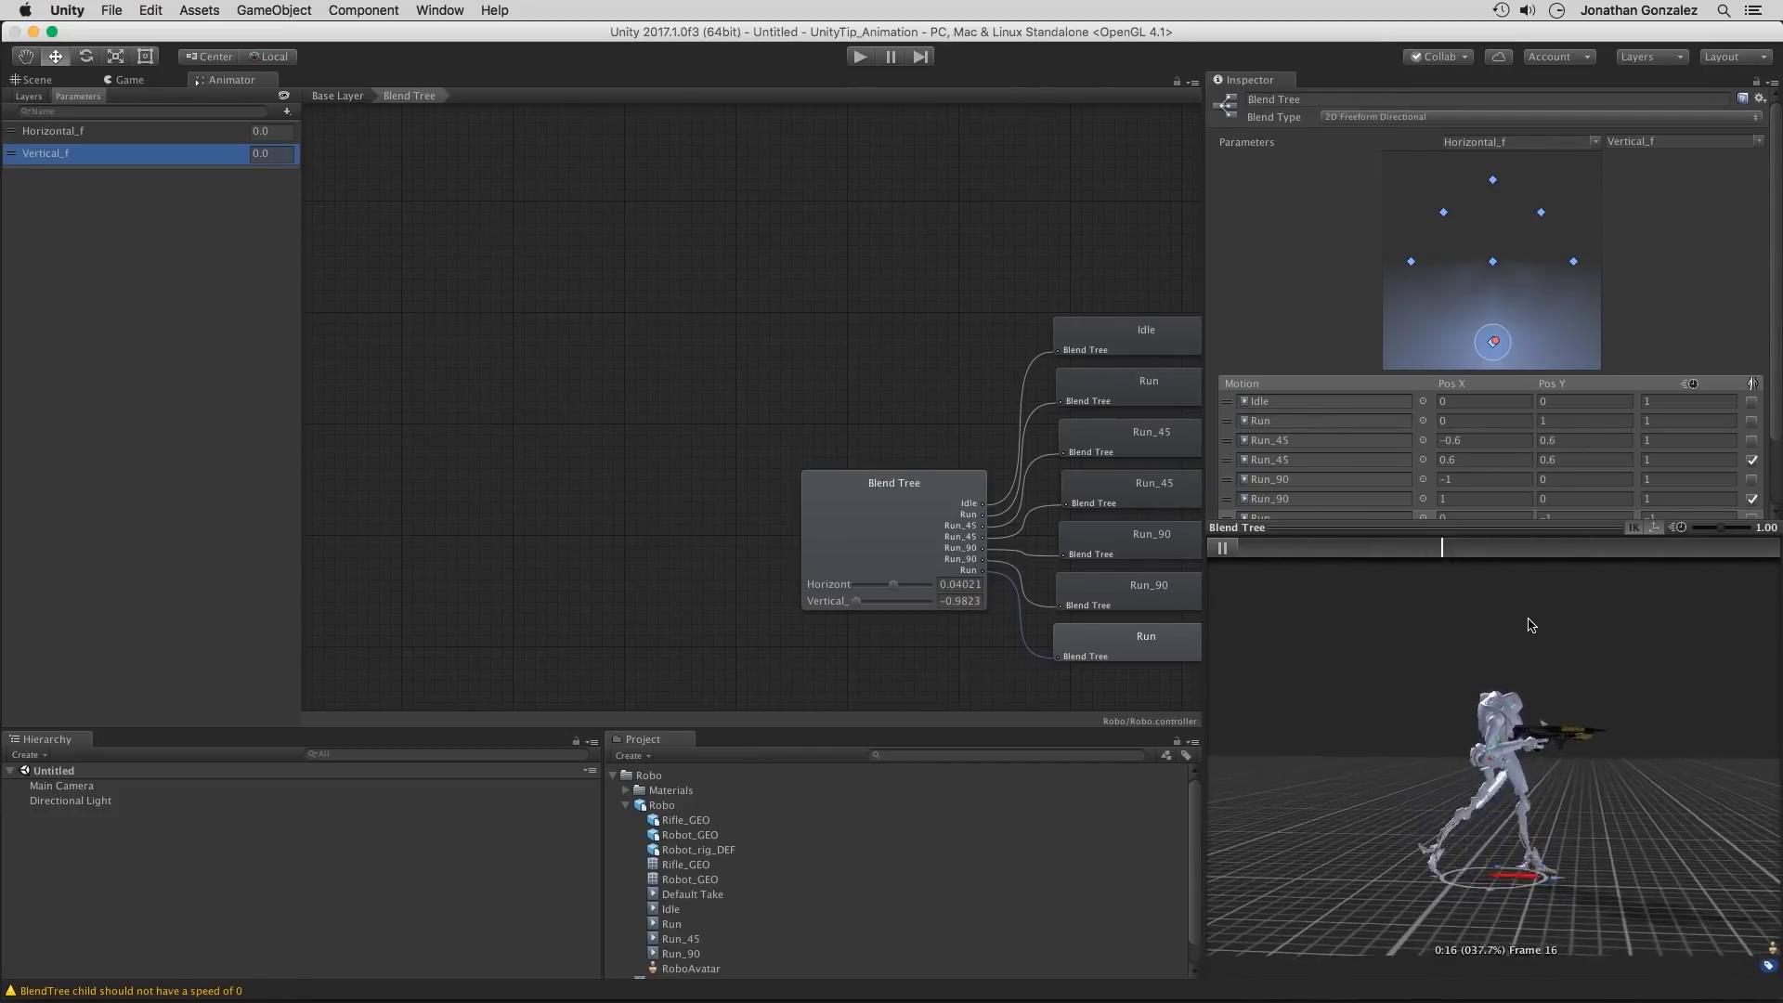
left_click(1223, 548)
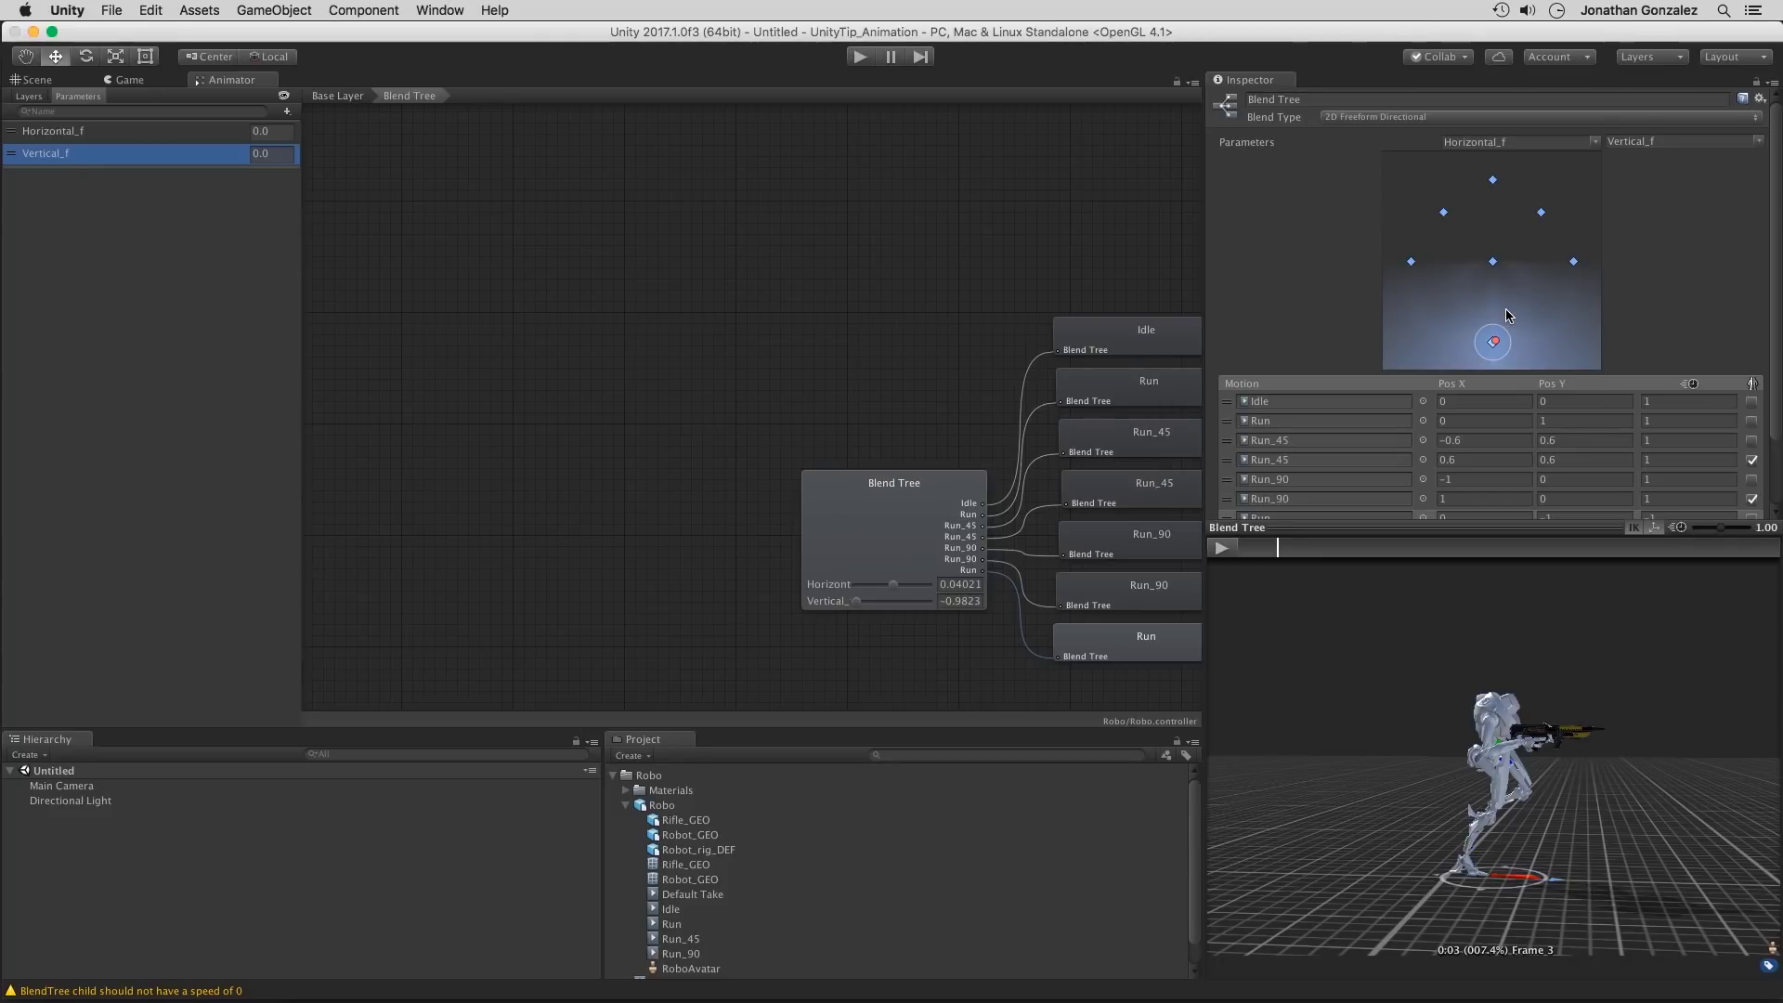
Step: Preview the blend with the point moved from the reversed Run close to the forward Run, and with it close to the unmirrored Run_90
left_click(1221, 548)
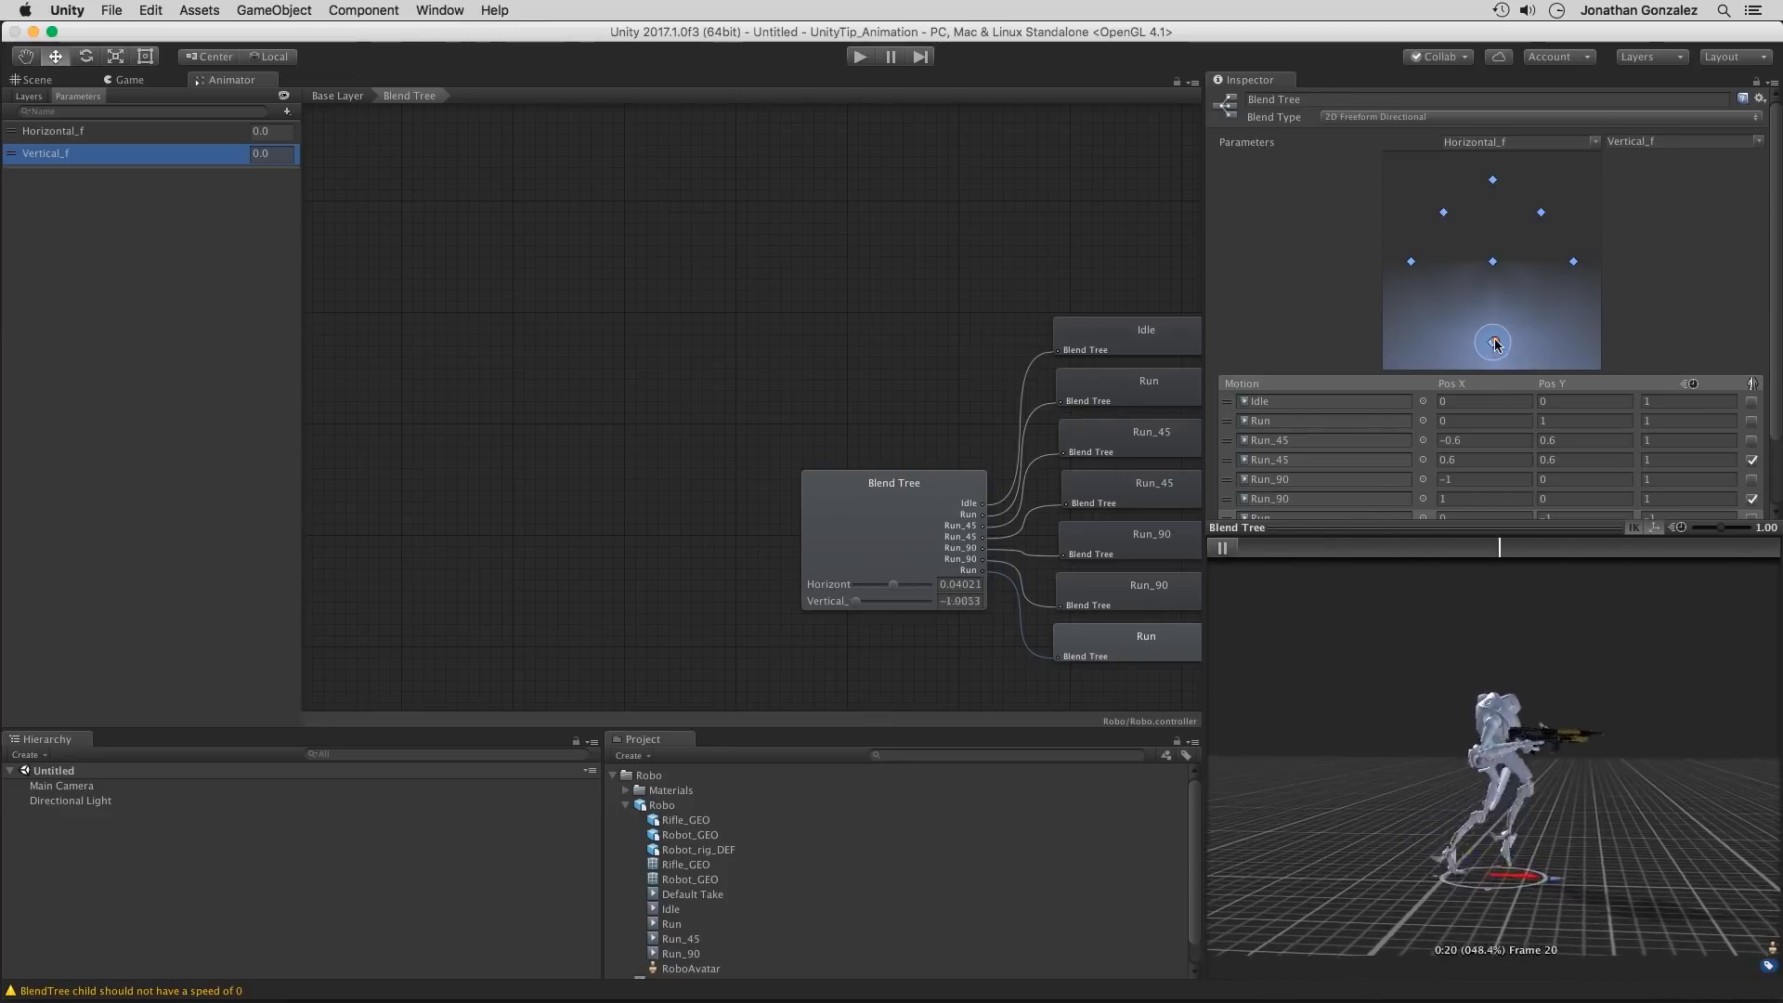
mouse_move(1493, 342)
left_mouse_down()
mouse_move(1492, 181)
mouse_move(1523, 206)
mouse_move(1467, 197)
mouse_move(1404, 269)
mouse_move(1556, 270)
mouse_move(1567, 253)
mouse_move(1494, 205)
left_mouse_up()
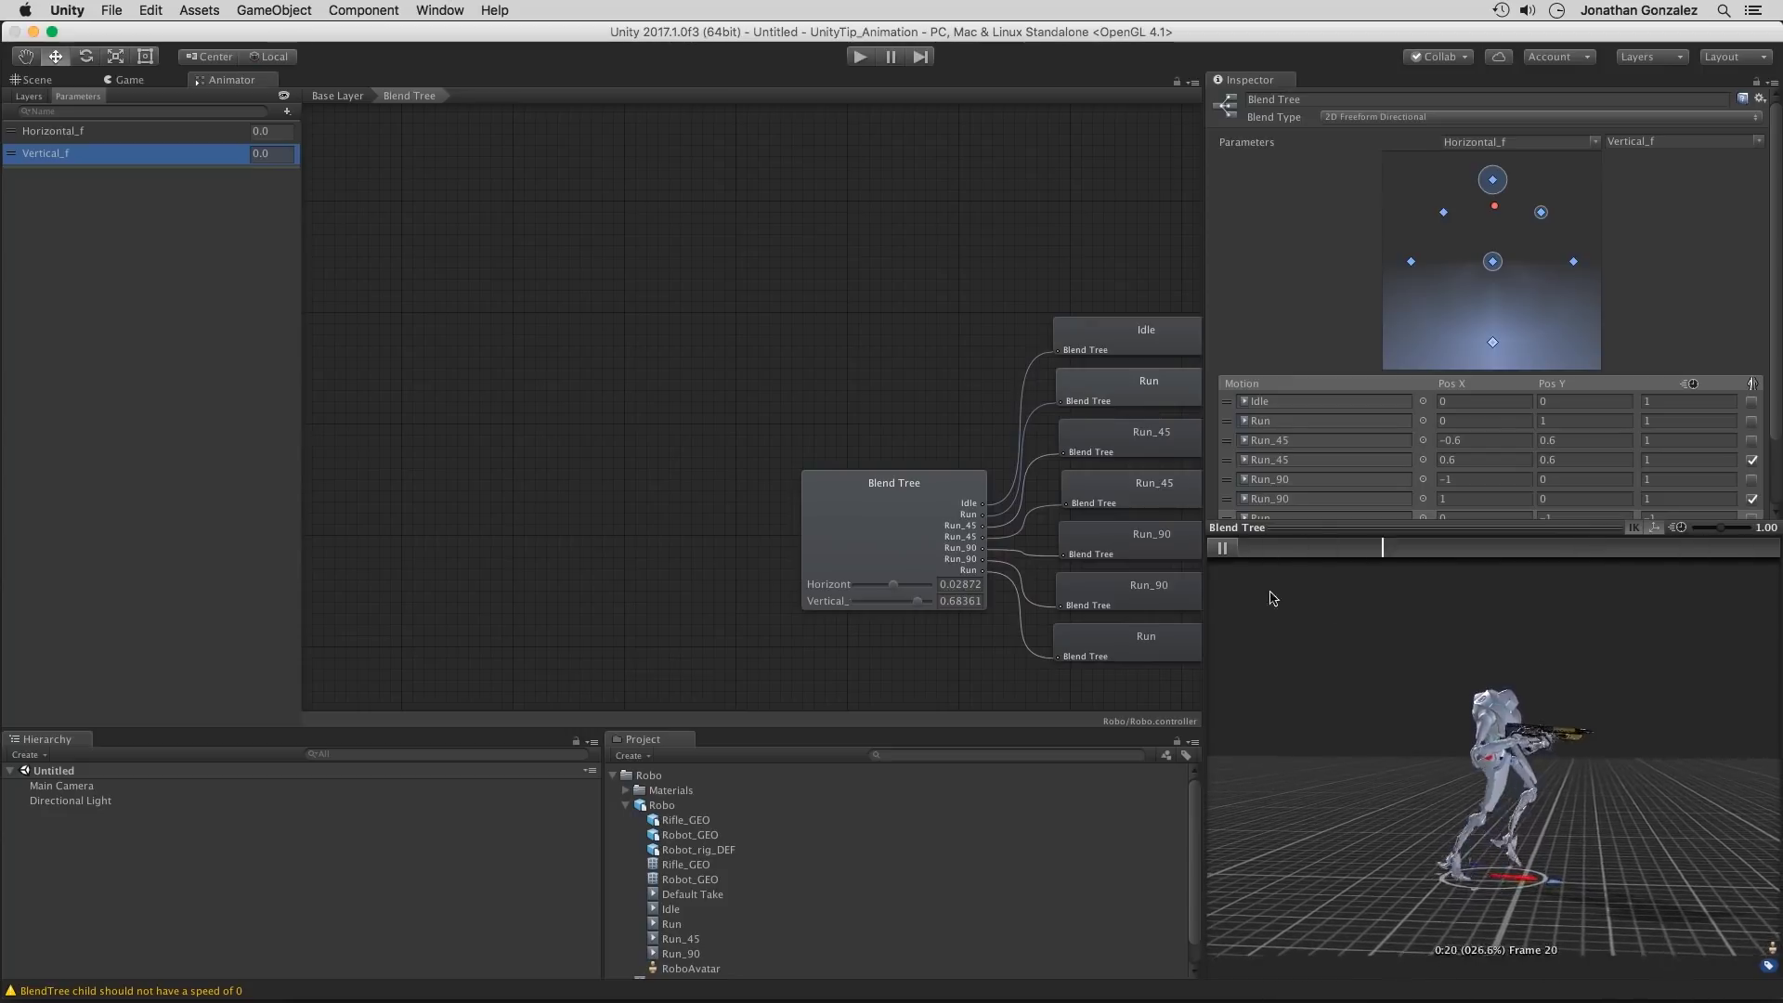
left_click(1223, 548)
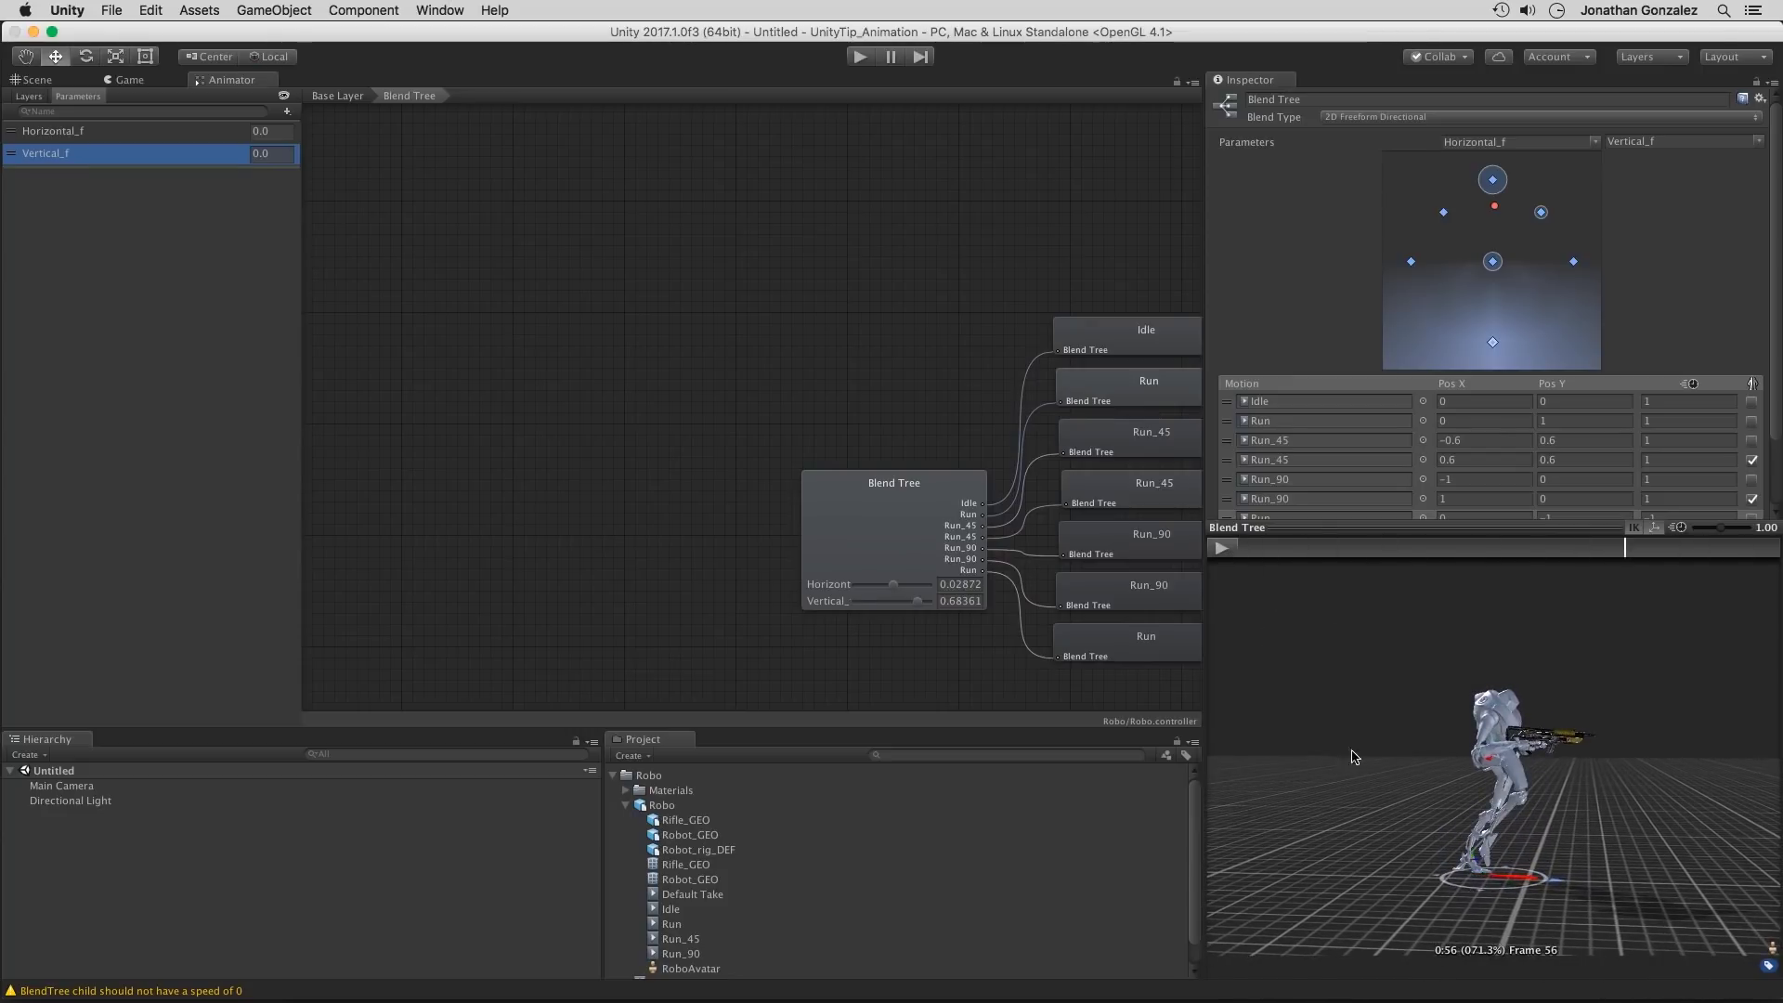
left_click_drag(1467, 763, 1517, 782, "alt")
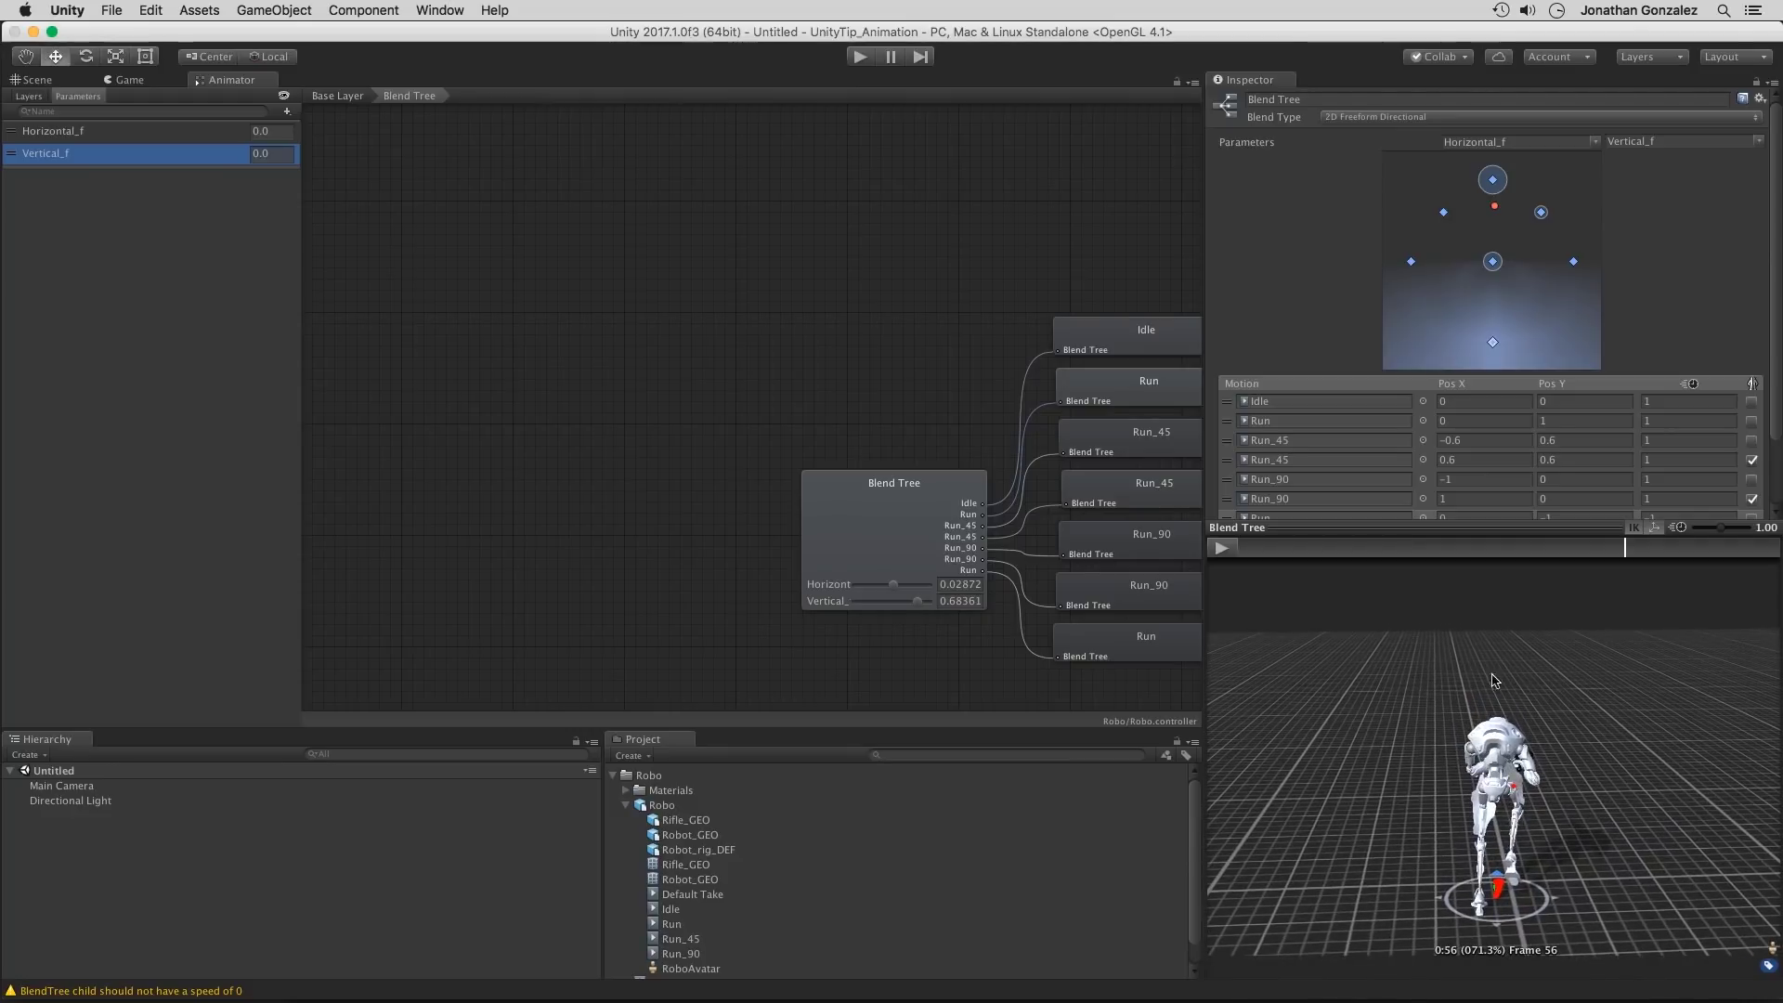
left_click_drag(1496, 211, 1428, 261)
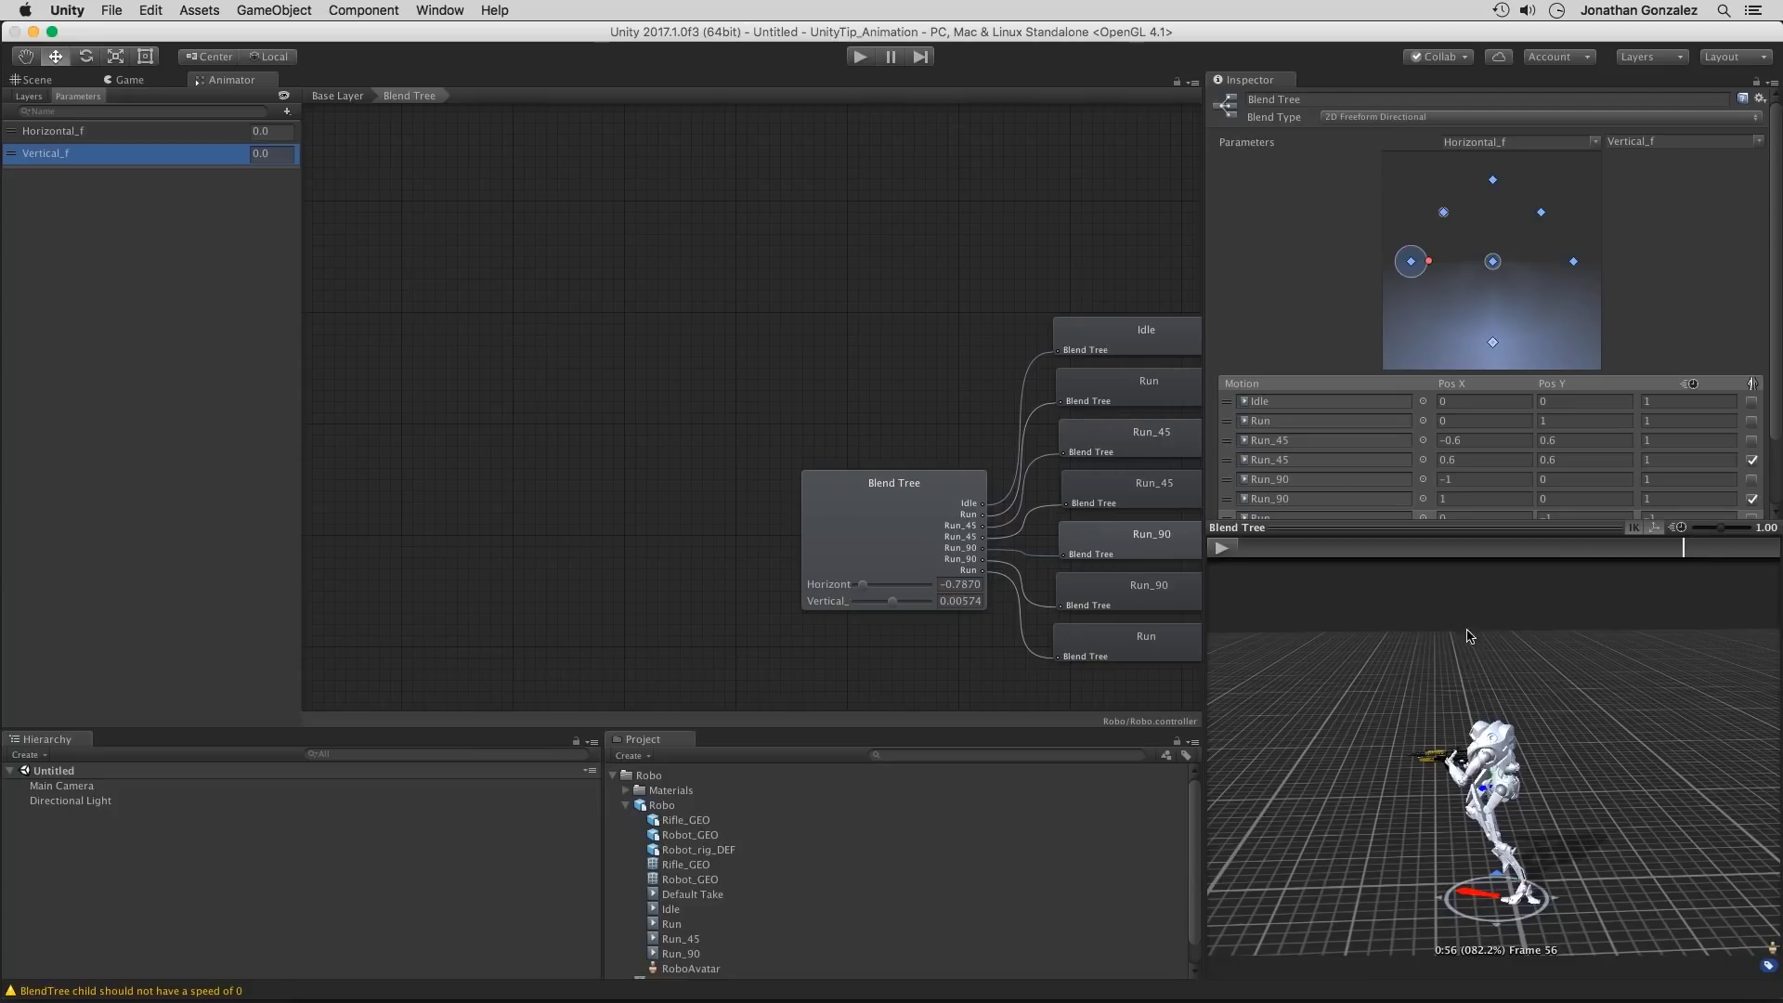